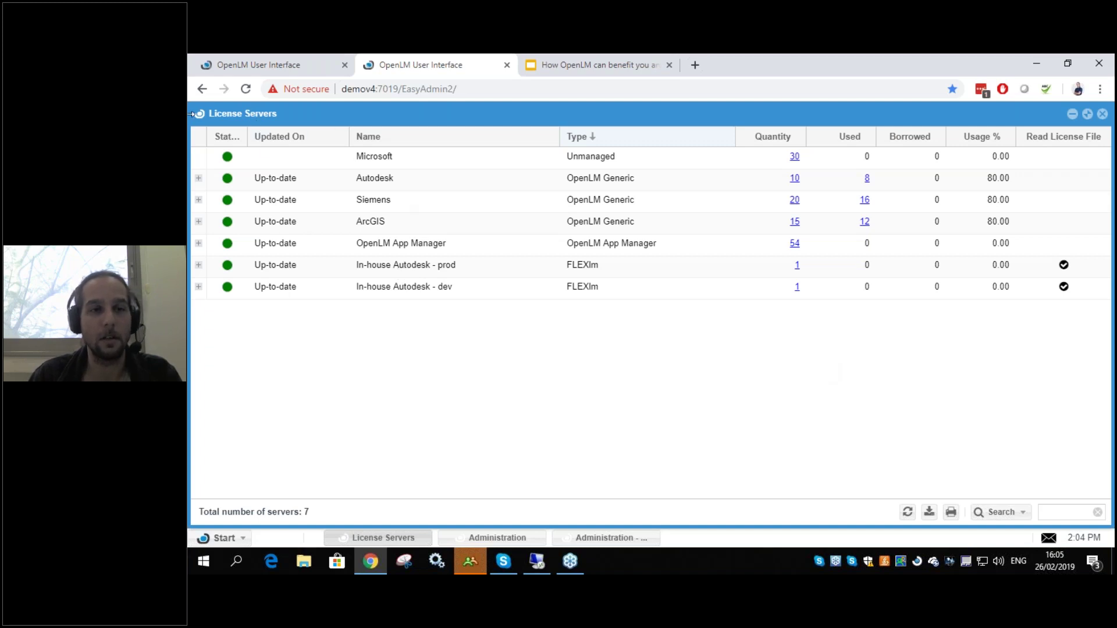
- View the licenses behind the In-house Autodesk - prod quantity, expand the suite's features, check the usage and availability columns, and close the list
{"action": "mouse_move", "coordinate": [823, 278]}
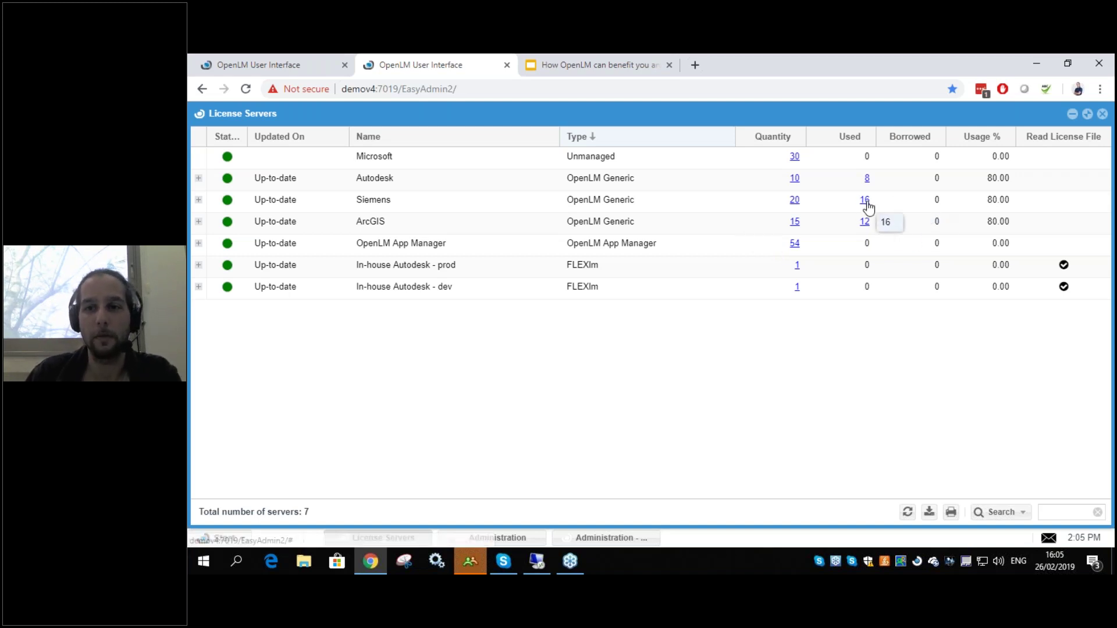
{"action": "left_click", "coordinate": [797, 266]}
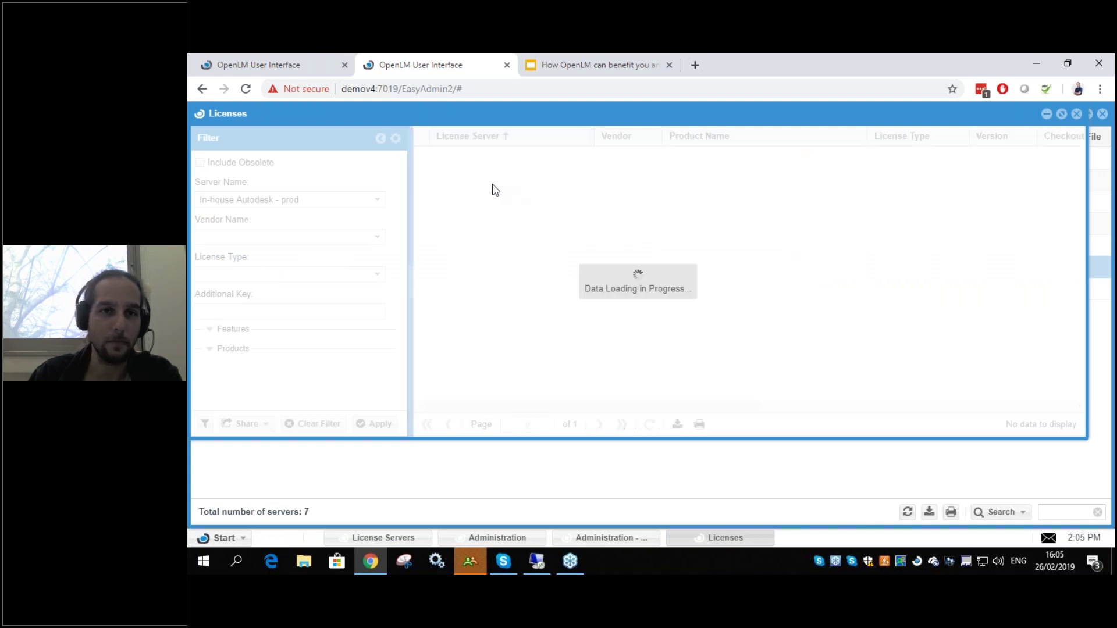
{"action": "left_click", "coordinate": [420, 156]}
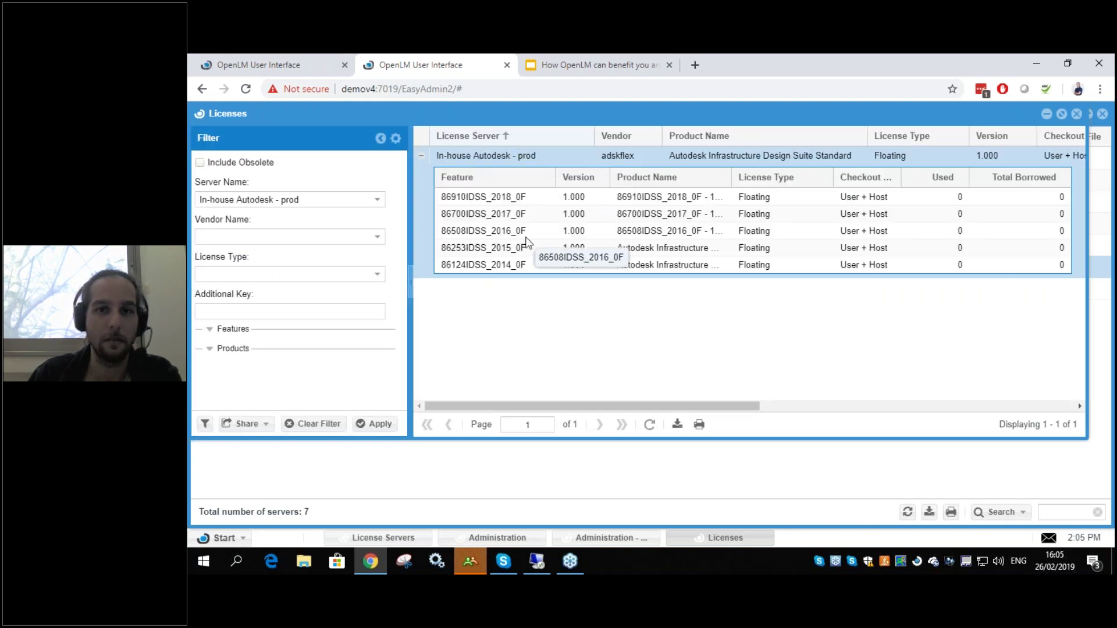
{"action": "left_click", "coordinate": [656, 197]}
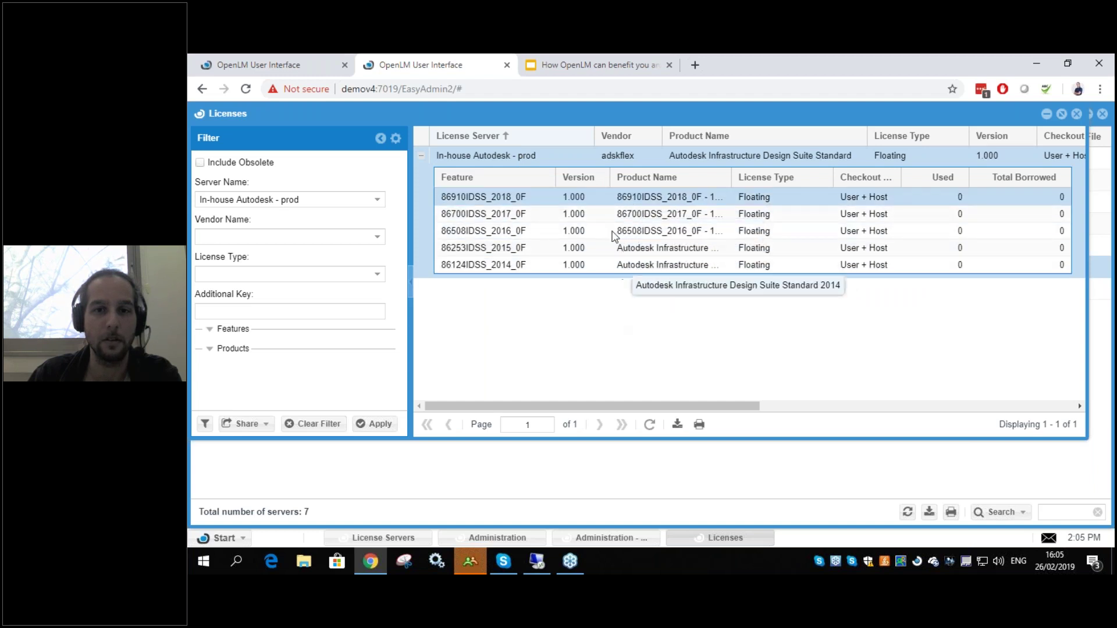
{"action": "left_click", "coordinate": [608, 265]}
{"action": "left_click_drag", "start_coordinate": [621, 409], "coordinate": [940, 427]}
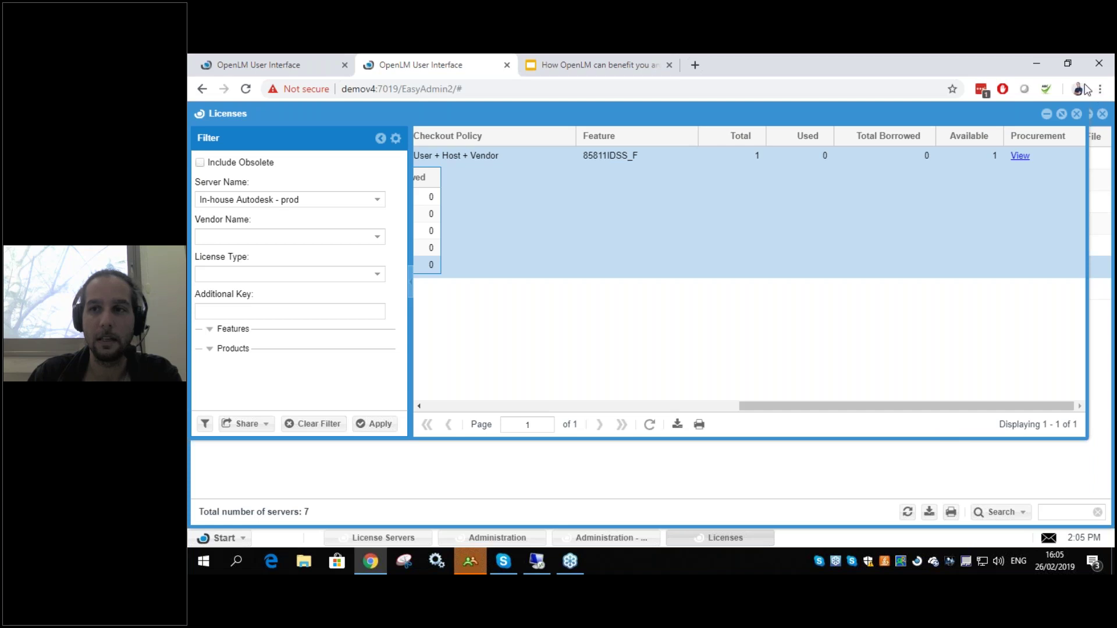
{"action": "left_click", "coordinate": [1076, 114]}
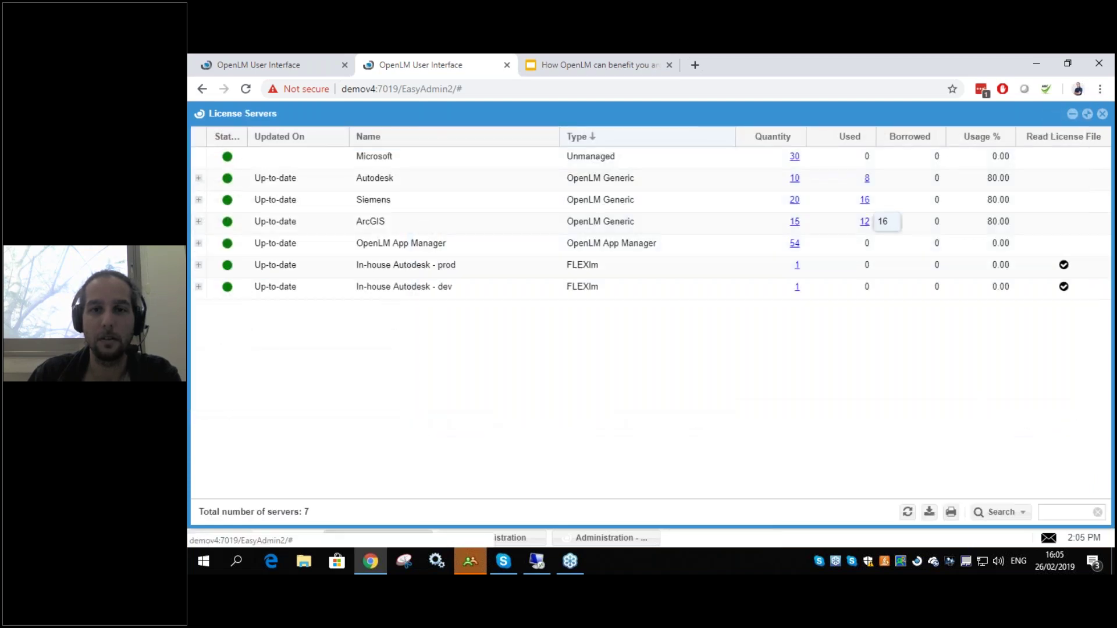
- Review the currently consumed licenses on the Siemens server, from usernames and workstations through group, product, duration and idle-time columns
{"action": "left_click", "coordinate": [865, 200]}
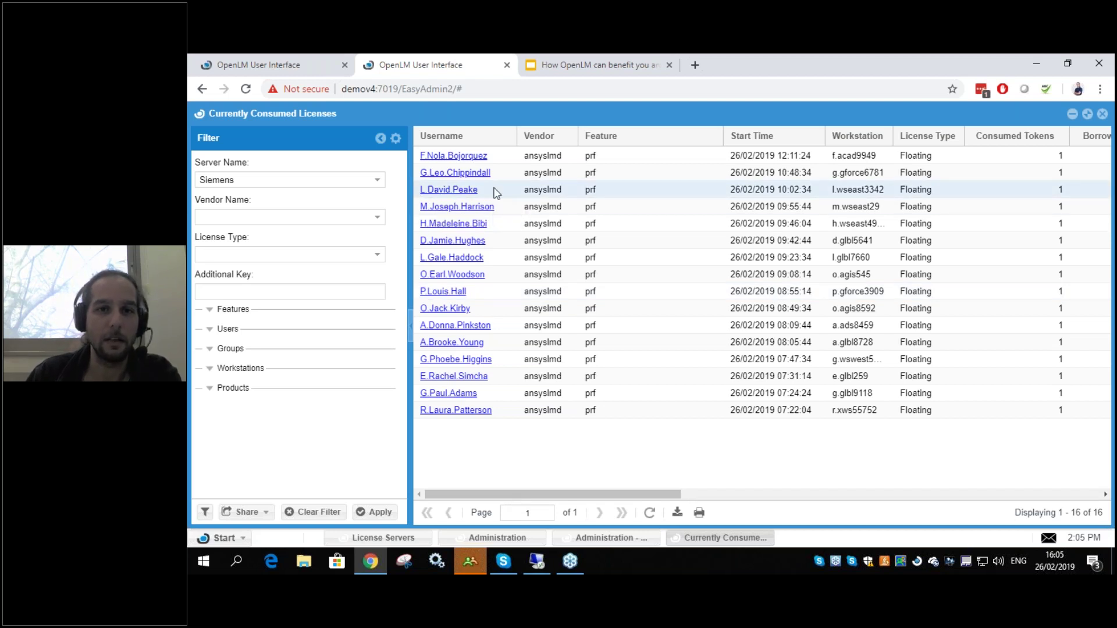
{"action": "left_click", "coordinate": [609, 187]}
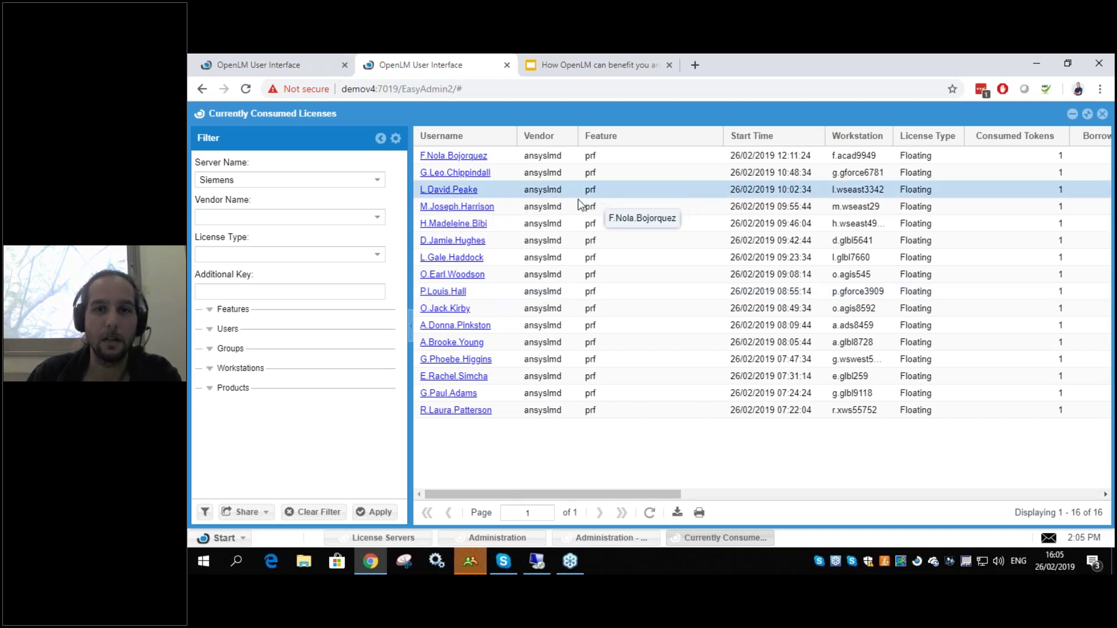
{"action": "left_click", "coordinate": [700, 495]}
{"action": "left_click", "coordinate": [703, 495]}
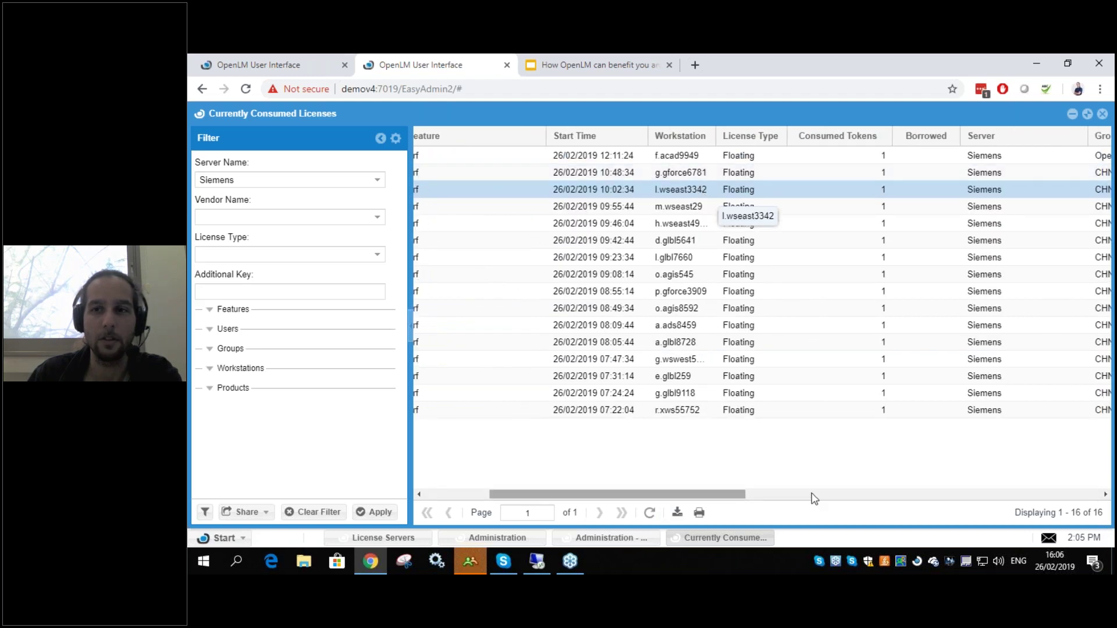
{"action": "left_click", "coordinate": [865, 496]}
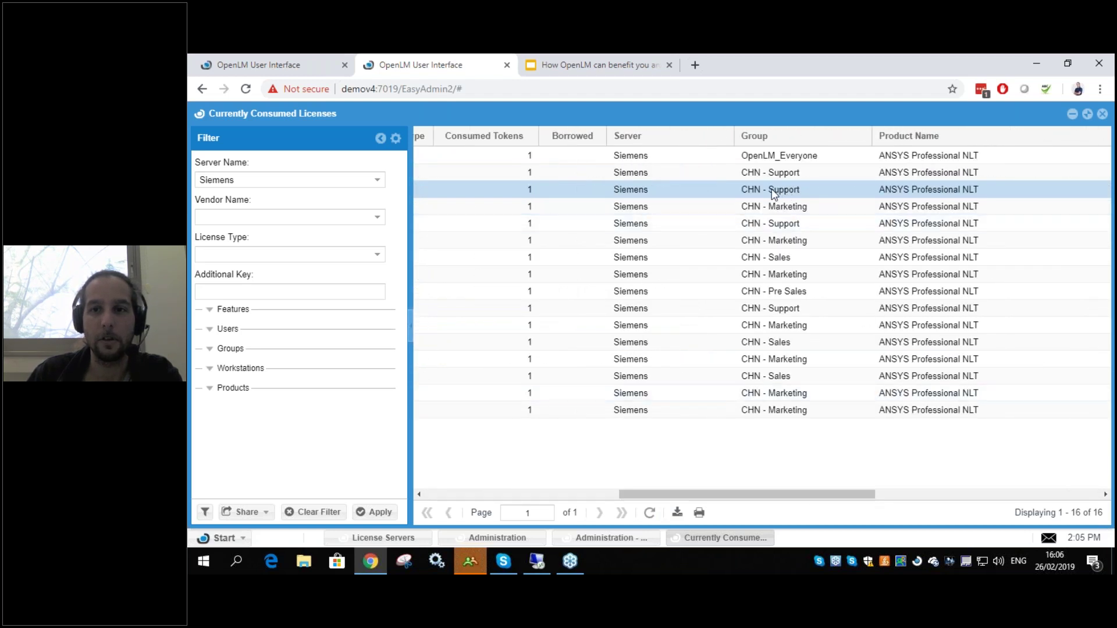
{"action": "left_click_drag", "start_coordinate": [799, 495], "coordinate": [935, 497]}
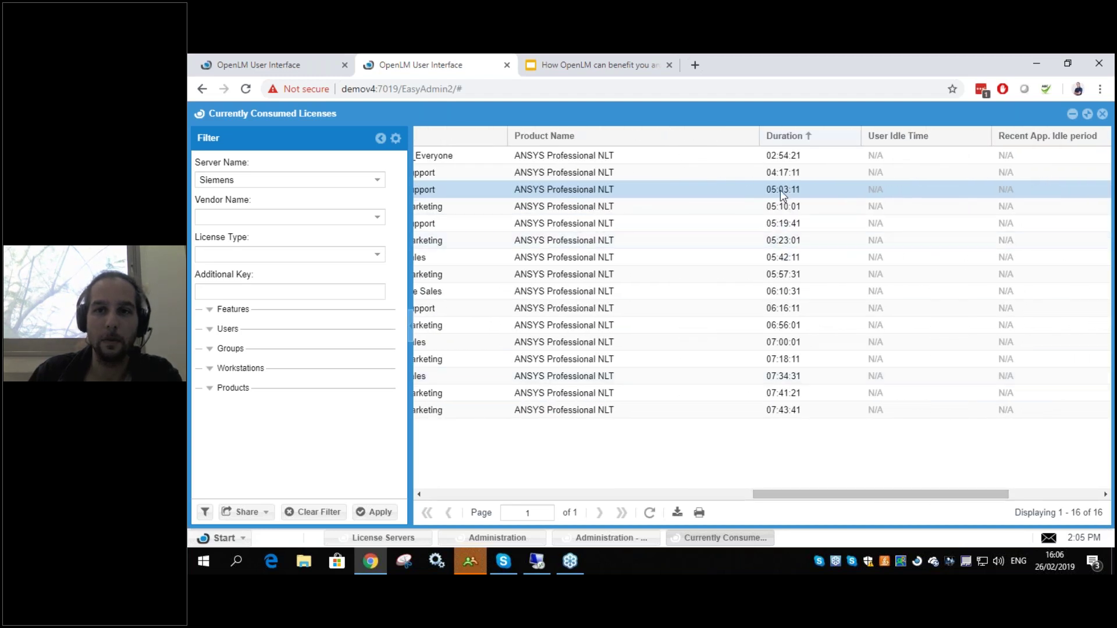
{"action": "left_click_drag", "start_coordinate": [822, 498], "coordinate": [922, 499]}
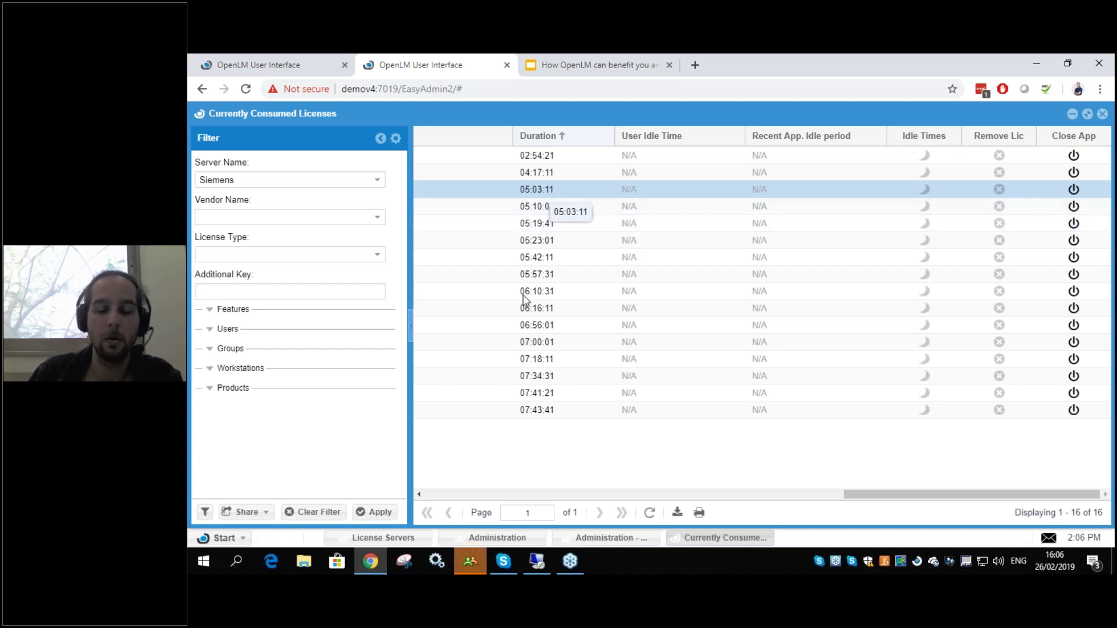
{"action": "left_click_drag", "start_coordinate": [865, 499], "coordinate": [435, 495]}
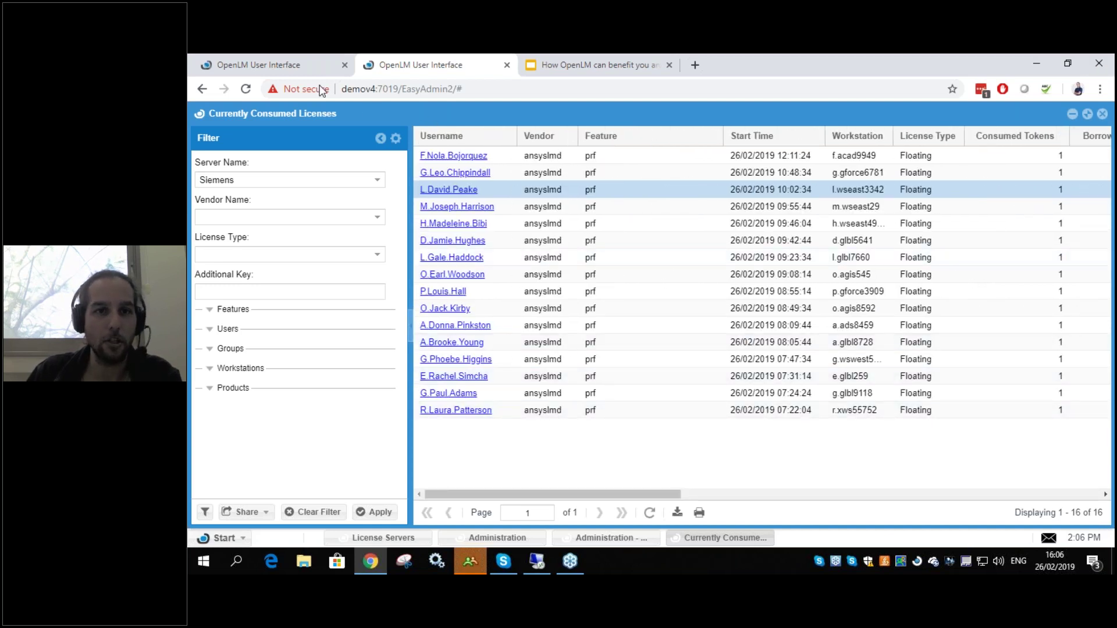
- Reload the OpenLM instance at 10.0.0.162 and return to the License Servers list on demov4
{"action": "left_click", "coordinate": [271, 65]}
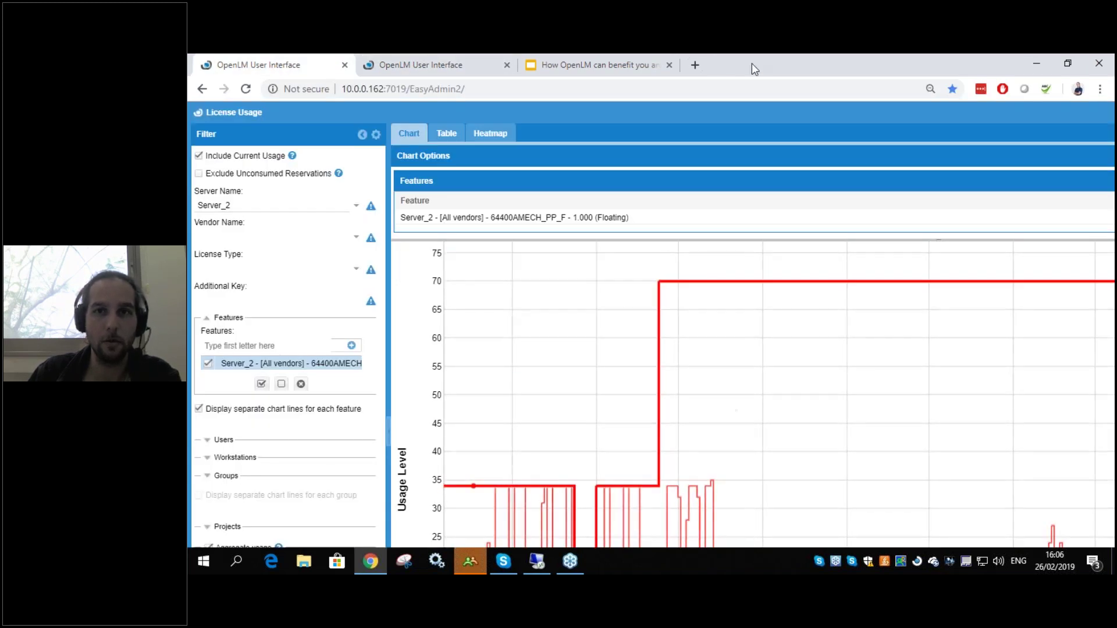
{"action": "left_click_drag", "start_coordinate": [751, 63], "coordinate": [753, 55]}
{"action": "left_click", "coordinate": [246, 89]}
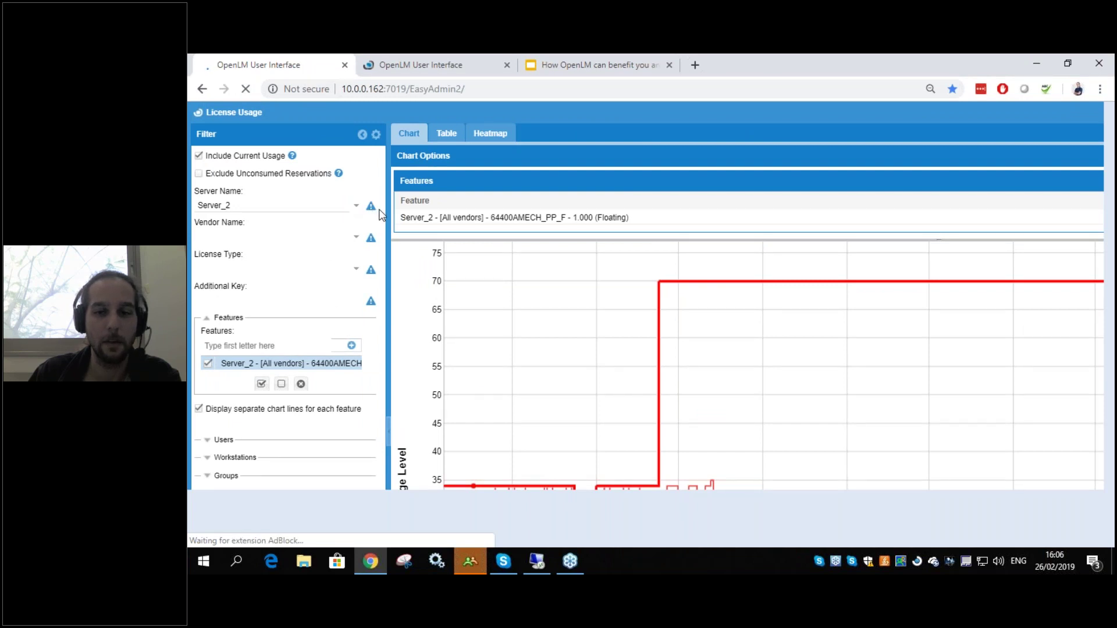
{"action": "left_click", "coordinate": [417, 59]}
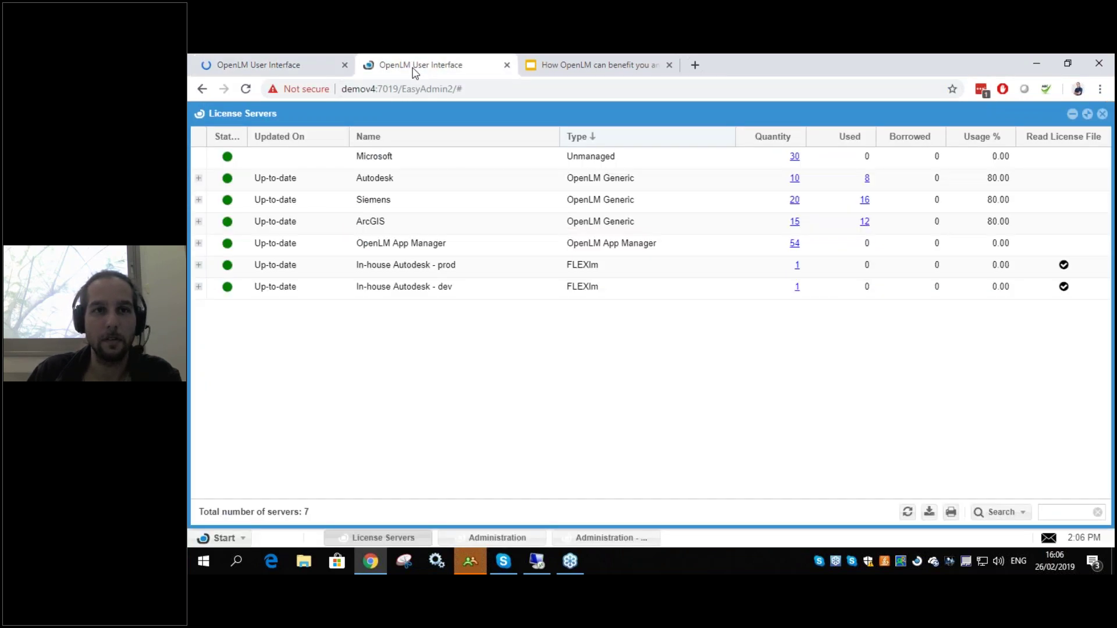
- Examine the License Servers list of the 10.0.0.162 instance for server statuses, license manager types and quantities
{"action": "left_click", "coordinate": [280, 67]}
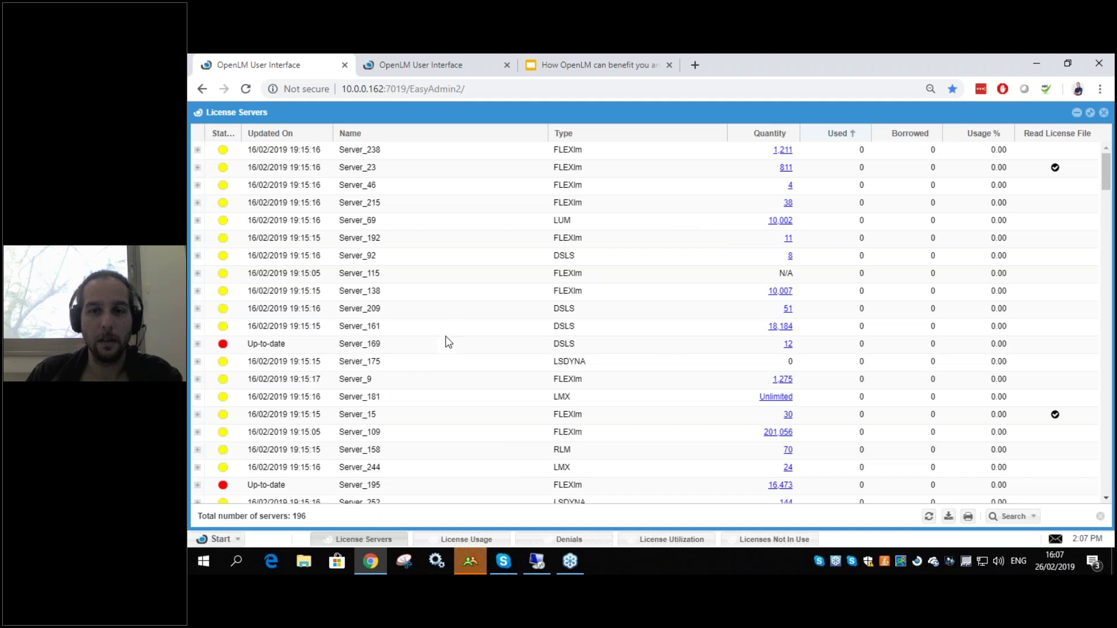
{"action": "left_click", "coordinate": [454, 316]}
{"action": "scroll", "coordinate": [471, 343], "scroll_direction": "down", "scroll_amount": 4}
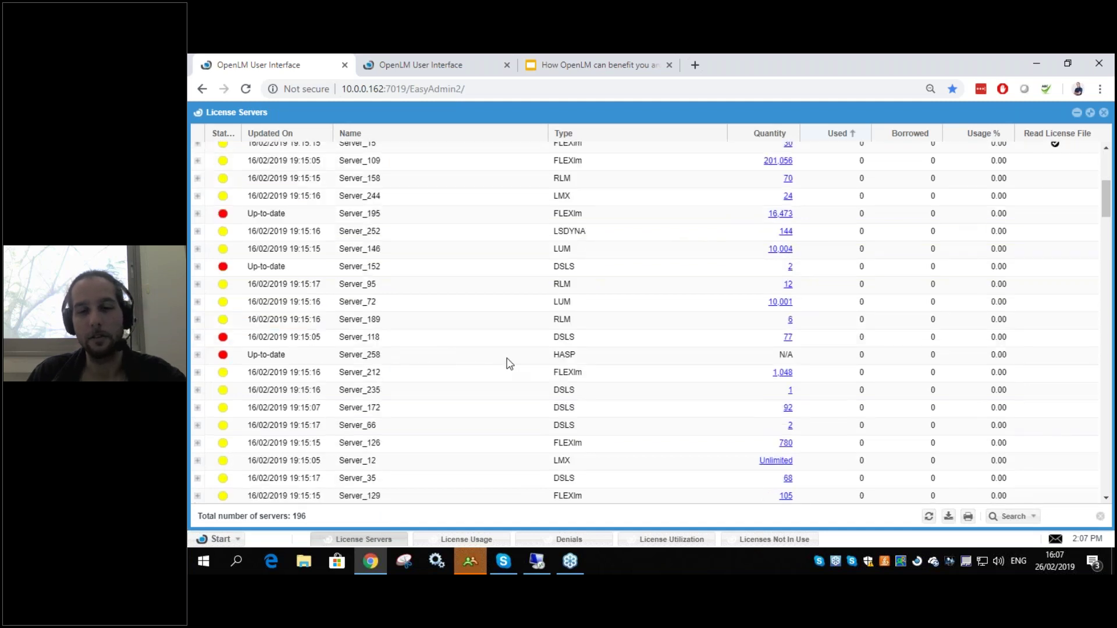
{"action": "scroll", "coordinate": [516, 369], "scroll_direction": "down", "scroll_amount": 4}
{"action": "scroll", "coordinate": [517, 364], "scroll_direction": "down", "scroll_amount": 5}
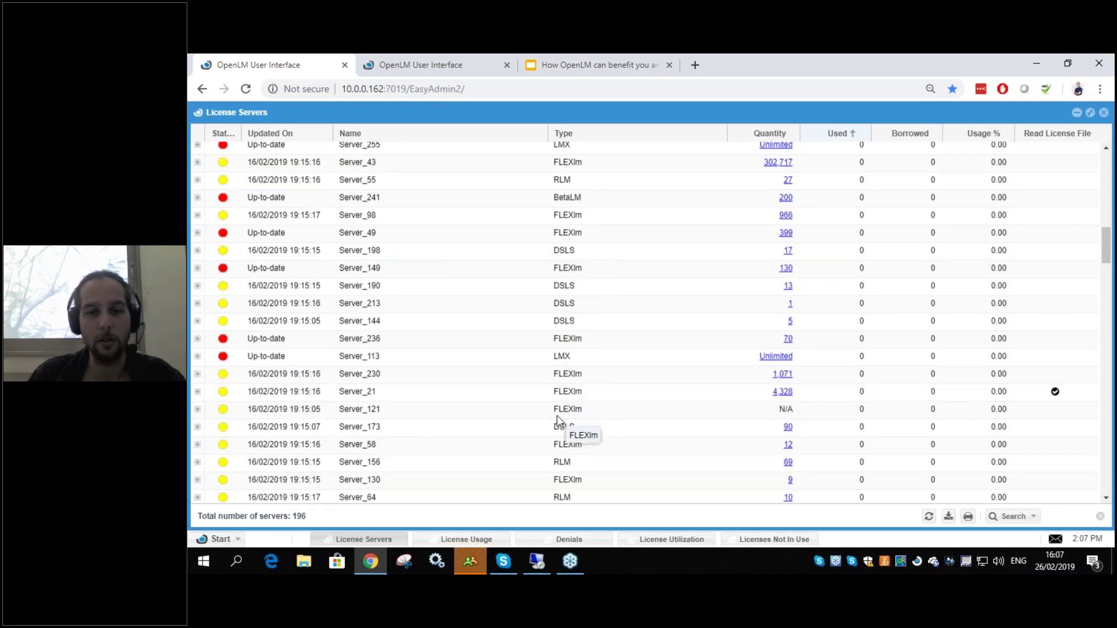
{"action": "scroll", "coordinate": [561, 423], "scroll_direction": "down", "scroll_amount": 6}
{"action": "scroll", "coordinate": [560, 420], "scroll_direction": "down", "scroll_amount": 6}
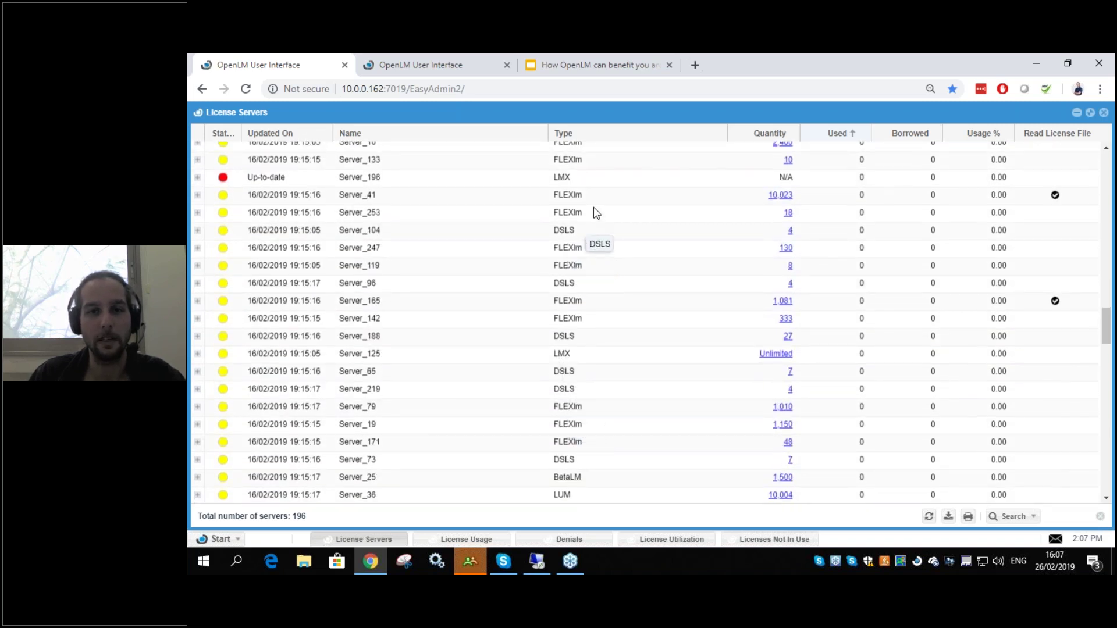
{"action": "scroll", "coordinate": [576, 442], "scroll_direction": "down", "scroll_amount": 2}
{"action": "scroll", "coordinate": [573, 448], "scroll_direction": "down", "scroll_amount": 2}
{"action": "scroll", "coordinate": [572, 417], "scroll_direction": "down", "scroll_amount": 5}
{"action": "left_click", "coordinate": [694, 65]}
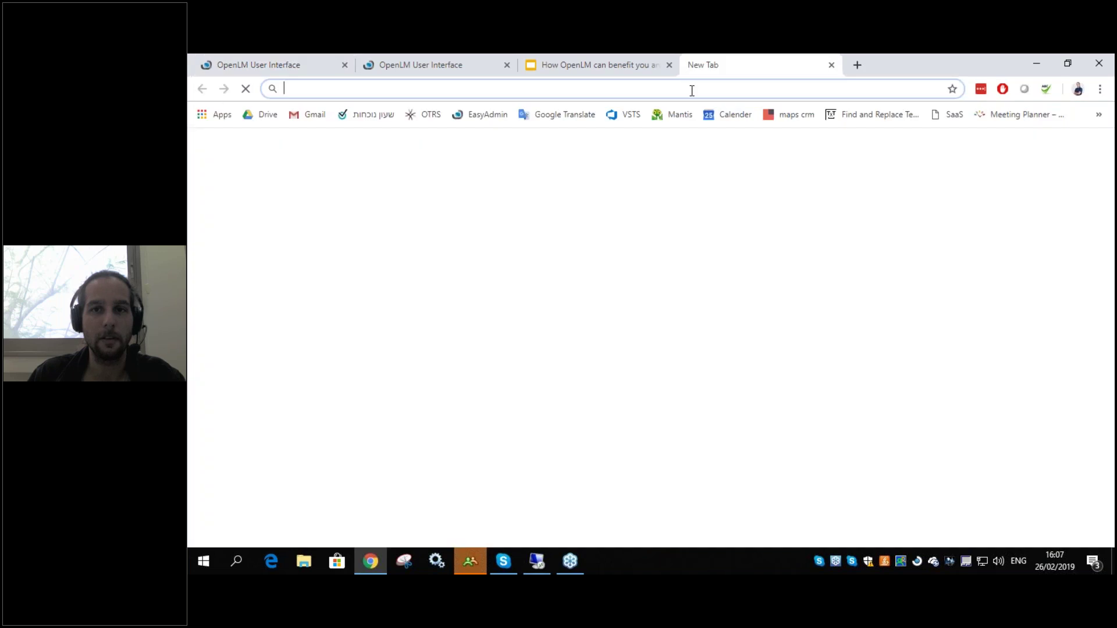
{"action": "type", "text": "op"}
{"action": "key", "text": "Return"}
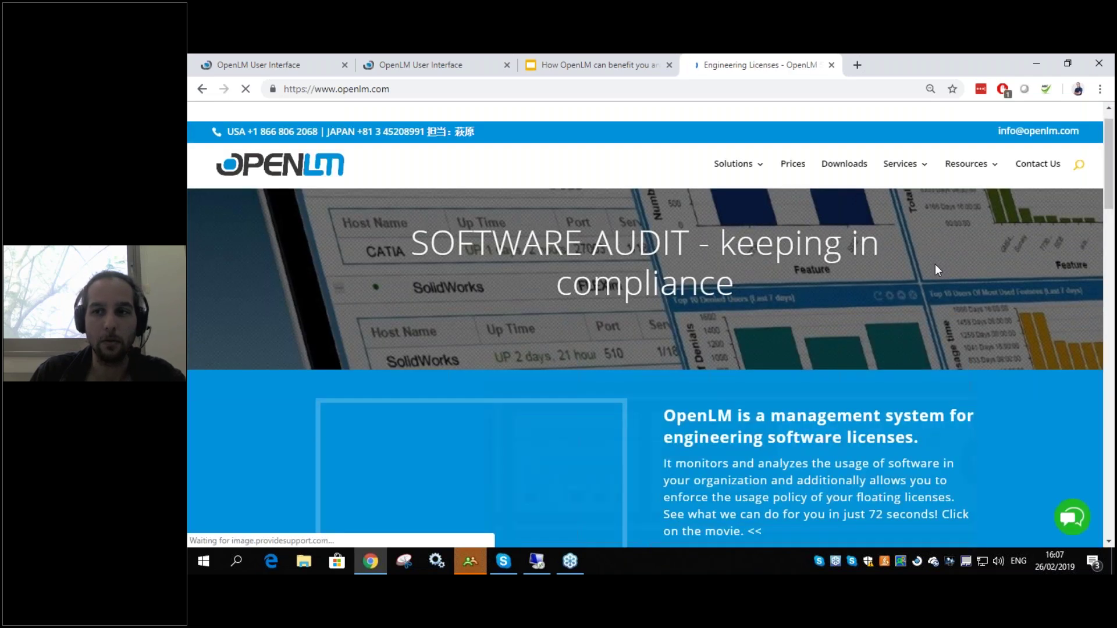
{"action": "scroll", "coordinate": [415, 256], "scroll_direction": "down", "scroll_amount": 8}
{"action": "scroll", "coordinate": [890, 319], "scroll_direction": "down", "scroll_amount": 3}
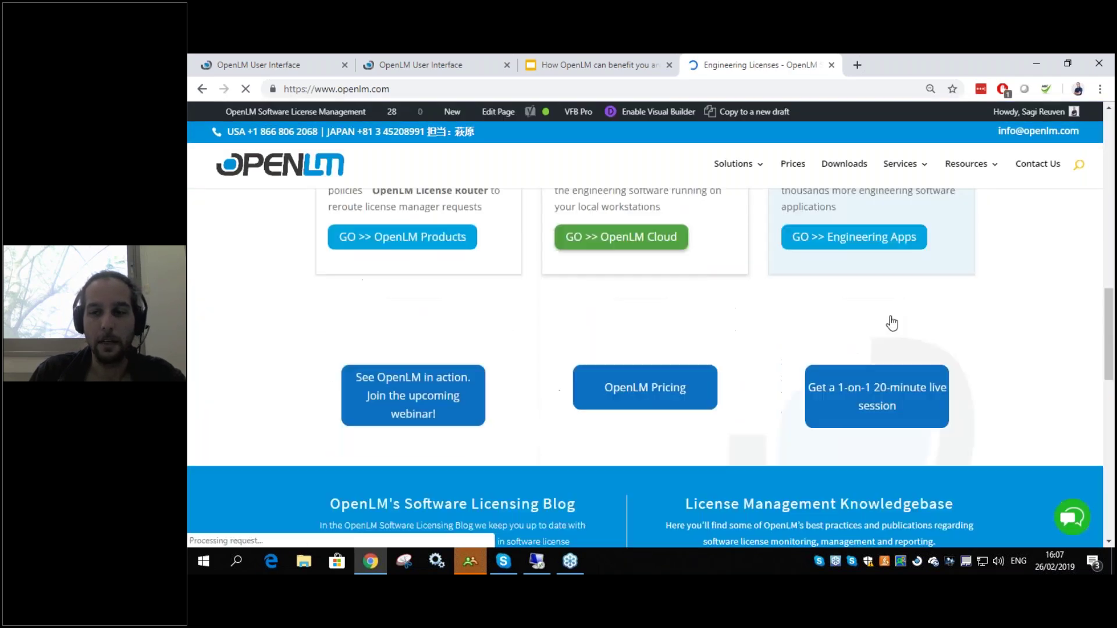
{"action": "scroll", "coordinate": [647, 467], "scroll_direction": "down", "scroll_amount": 10}
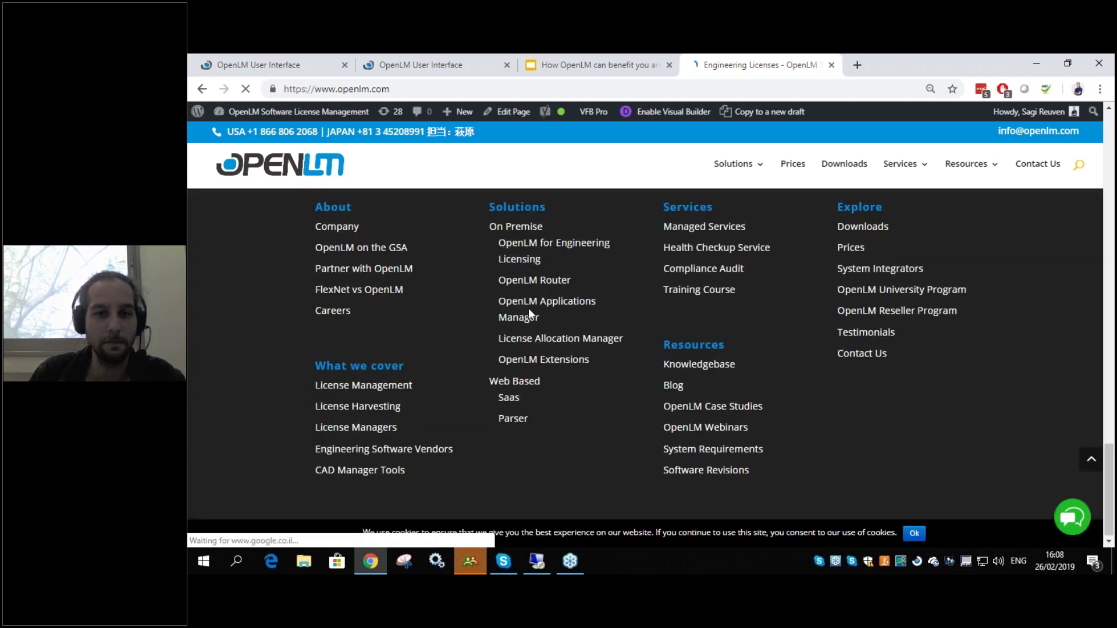
{"action": "left_click", "coordinate": [354, 428]}
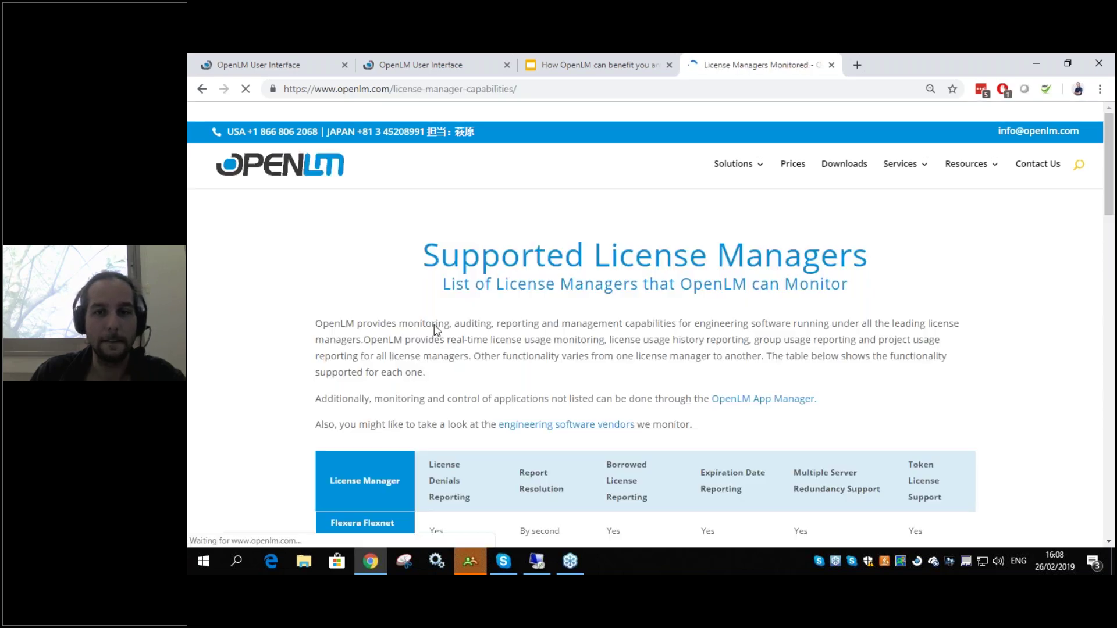
- Read through the Supported License Managers table, comparing denial reporting, report resolution and the other capabilities of each license manager
{"action": "scroll", "coordinate": [459, 323], "scroll_direction": "down", "scroll_amount": 8}
{"action": "scroll", "coordinate": [459, 323], "scroll_direction": "down", "scroll_amount": 4}
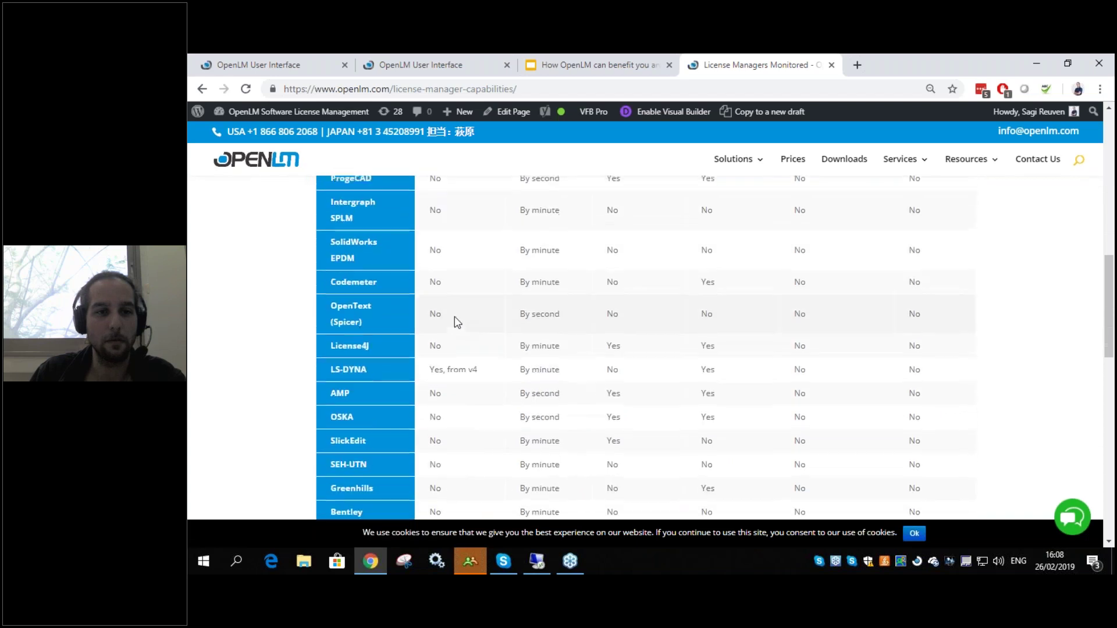
{"action": "scroll", "coordinate": [430, 320], "scroll_direction": "up", "scroll_amount": 5}
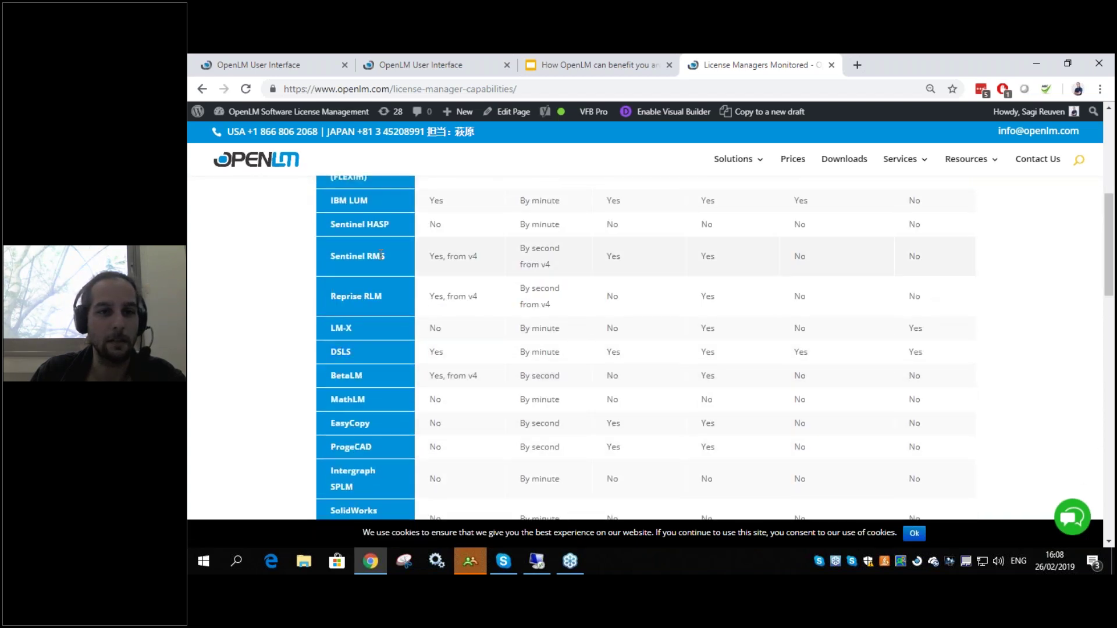
{"action": "scroll", "coordinate": [371, 261], "scroll_direction": "up", "scroll_amount": 2}
{"action": "scroll", "coordinate": [410, 366], "scroll_direction": "down", "scroll_amount": 6}
{"action": "scroll", "coordinate": [410, 366], "scroll_direction": "down", "scroll_amount": 3}
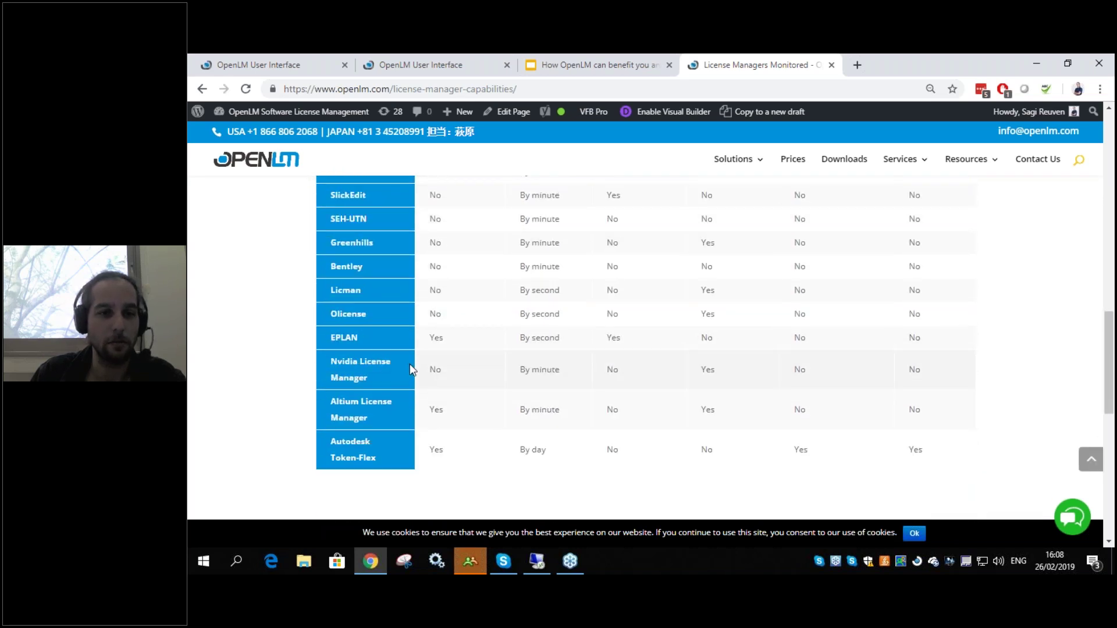
{"action": "scroll", "coordinate": [409, 364], "scroll_direction": "up", "scroll_amount": 9}
{"action": "scroll", "coordinate": [409, 364], "scroll_direction": "up", "scroll_amount": 4}
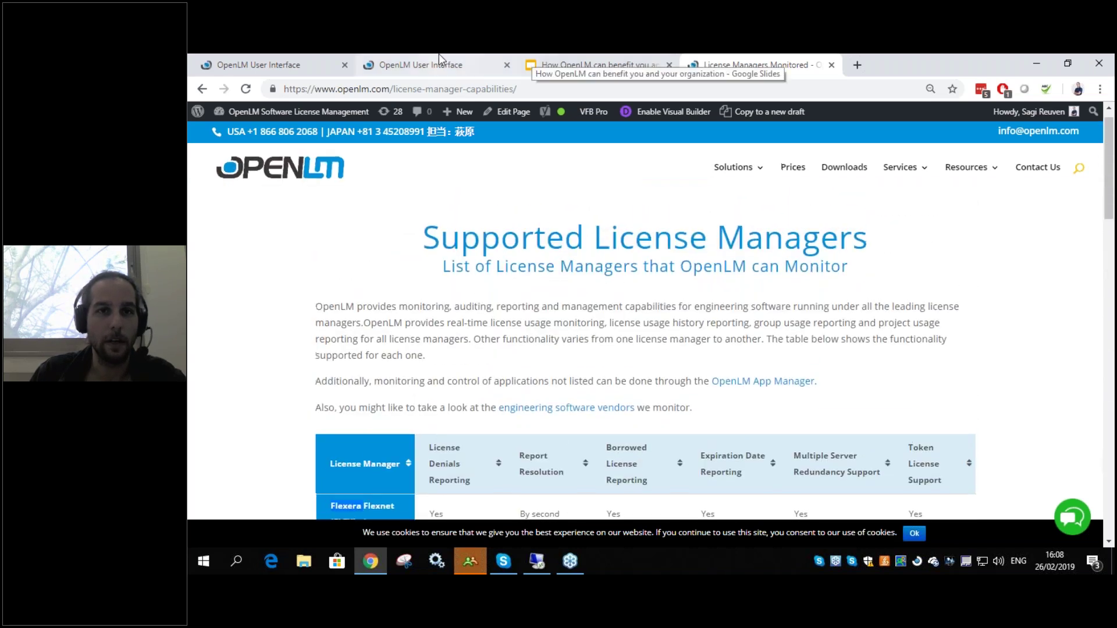
- Return to the License Servers list of the 10.0.0.162 instance and highlight the total number of servers
{"action": "left_click", "coordinate": [308, 58]}
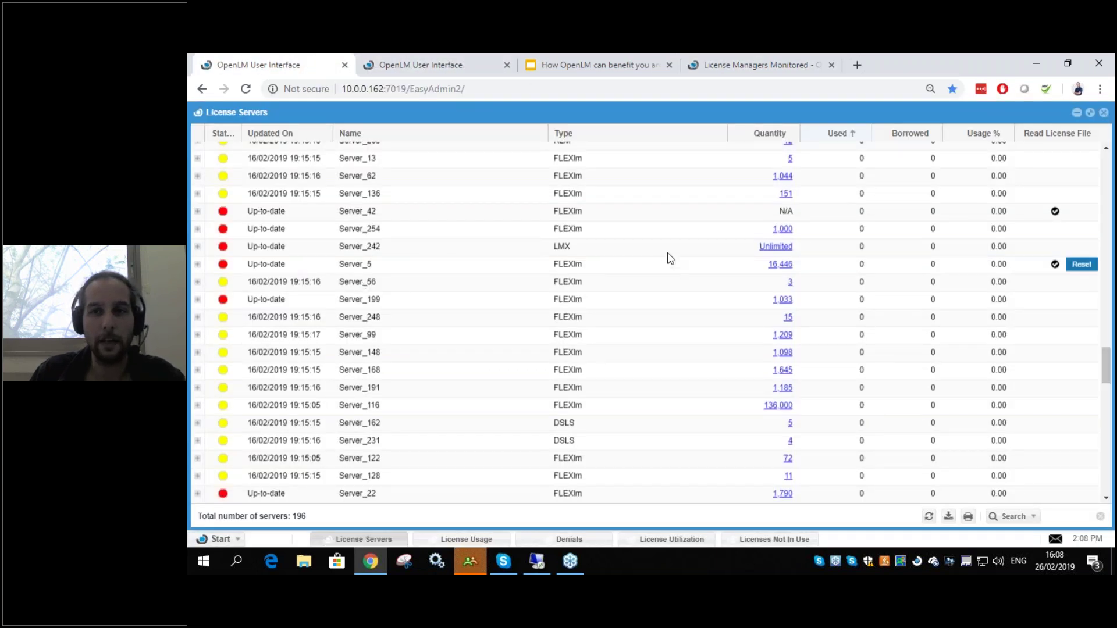
{"action": "left_click_drag", "start_coordinate": [307, 518], "coordinate": [292, 517]}
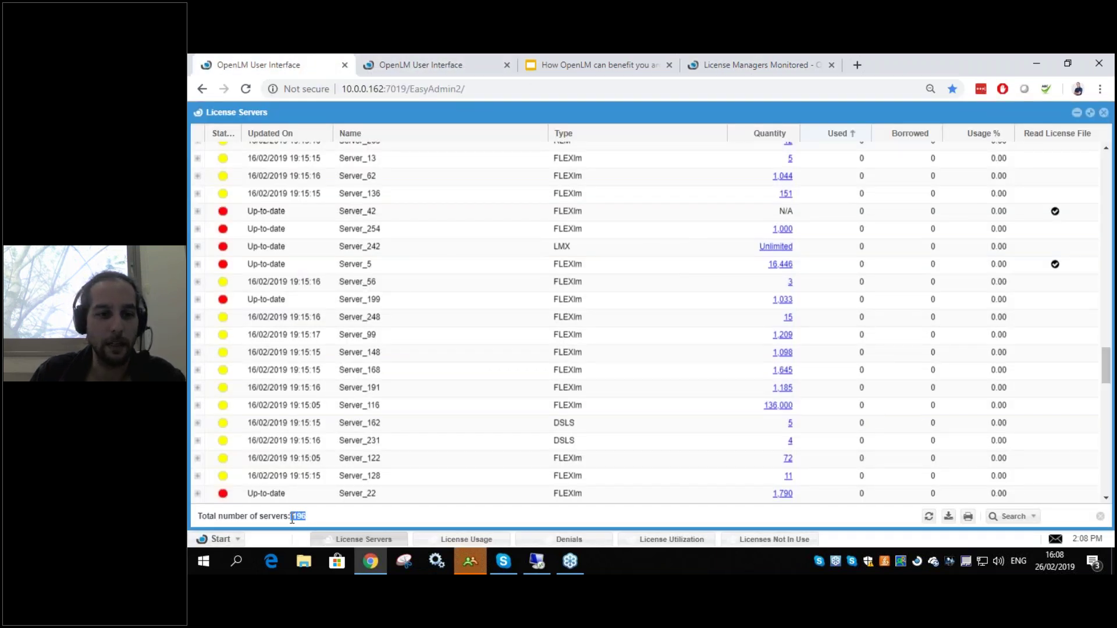
{"action": "left_click", "coordinate": [303, 518]}
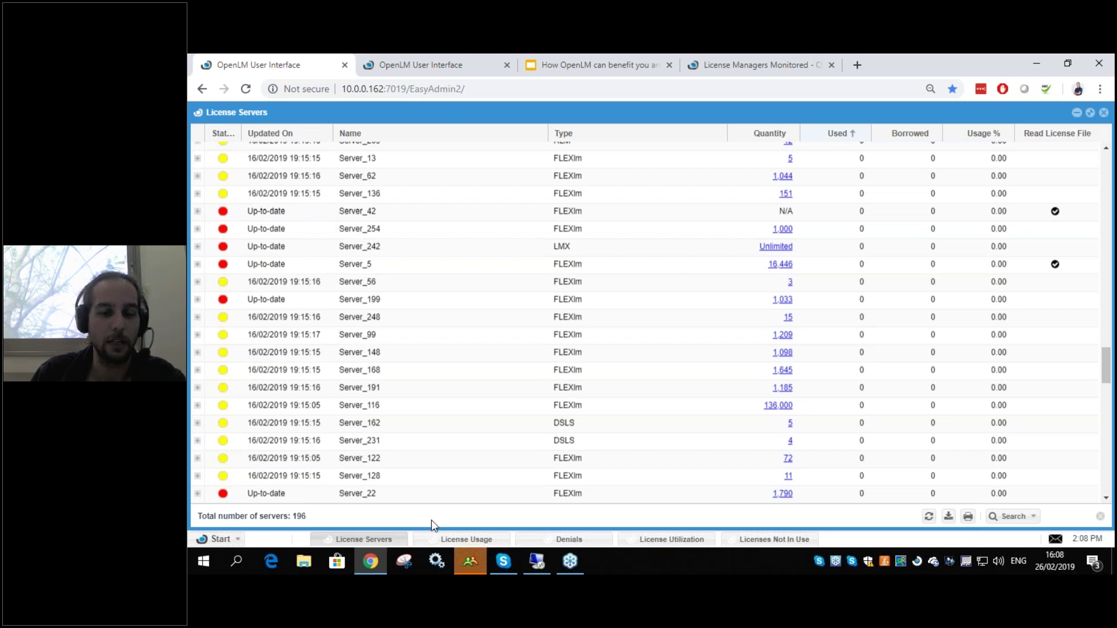
- View the licenses of Server_191 with their total and available amounts, close them, and return to the License Servers list on demov4
{"action": "left_click", "coordinate": [782, 387]}
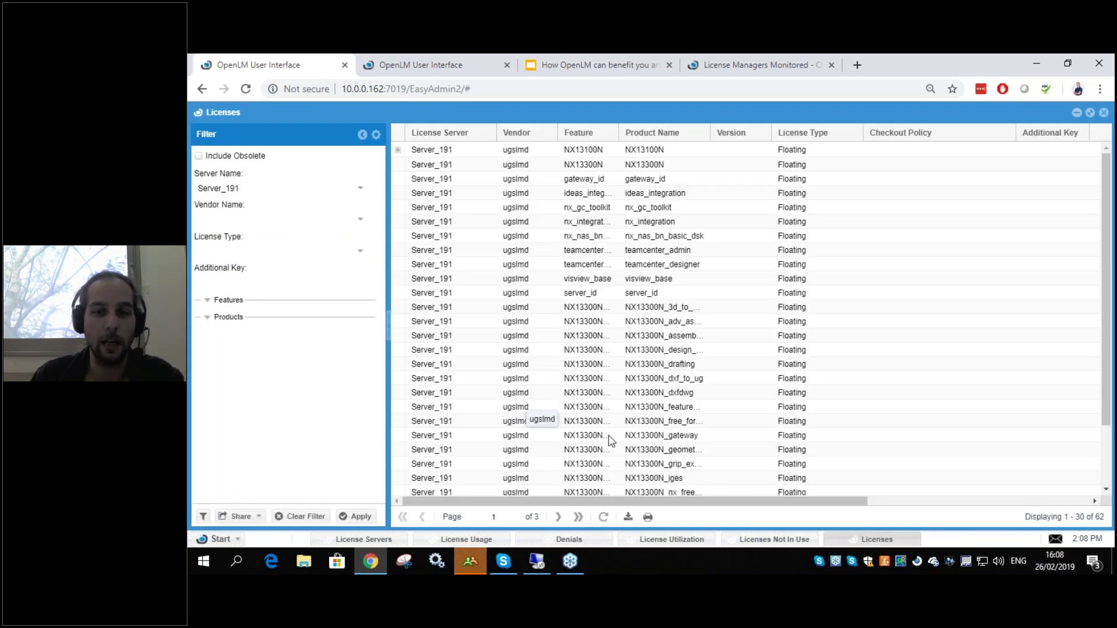
{"action": "left_click_drag", "start_coordinate": [710, 503], "coordinate": [936, 503]}
{"action": "left_click", "coordinate": [1103, 112]}
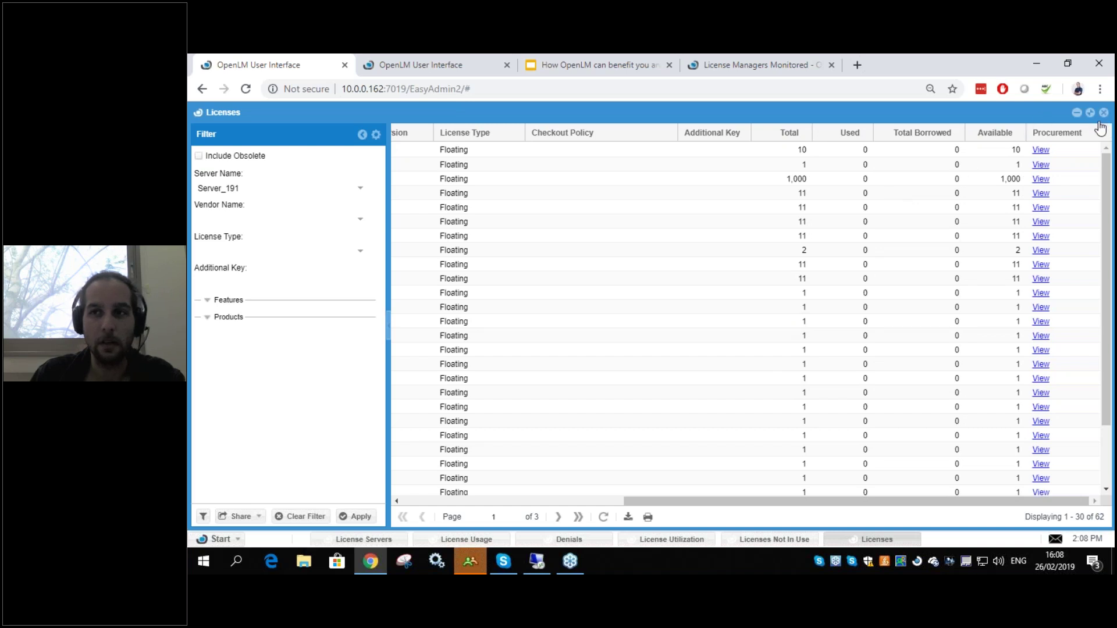
{"action": "left_click", "coordinate": [402, 55]}
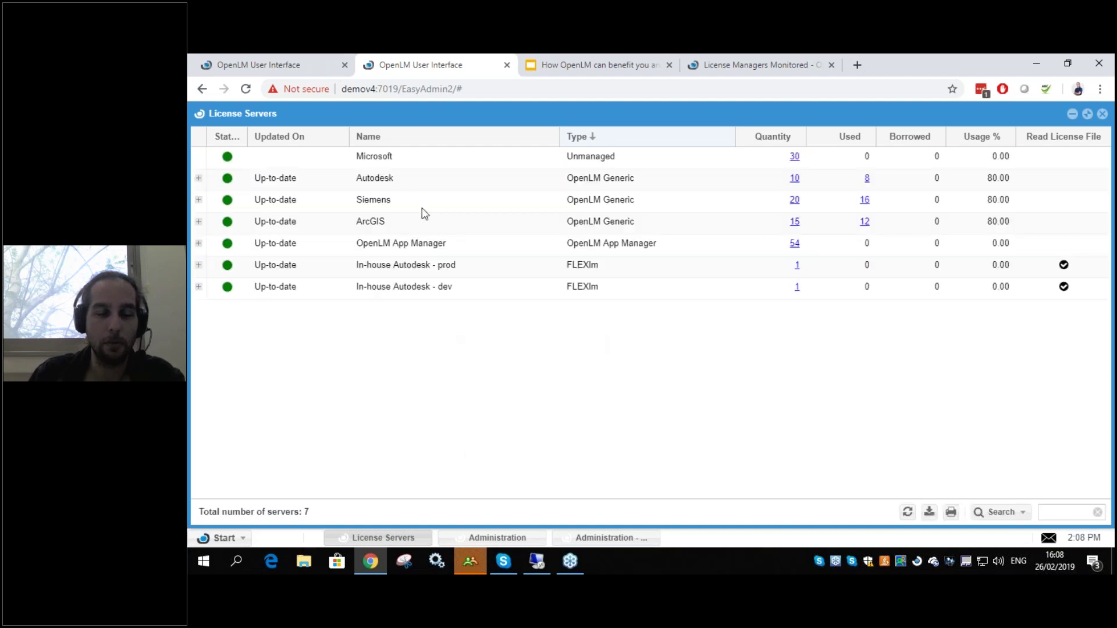
- Switch to the 10.0.0.162 instance and open License Usage to inspect the yearly usage chart of the Server_2 feature
{"action": "left_click", "coordinate": [308, 65]}
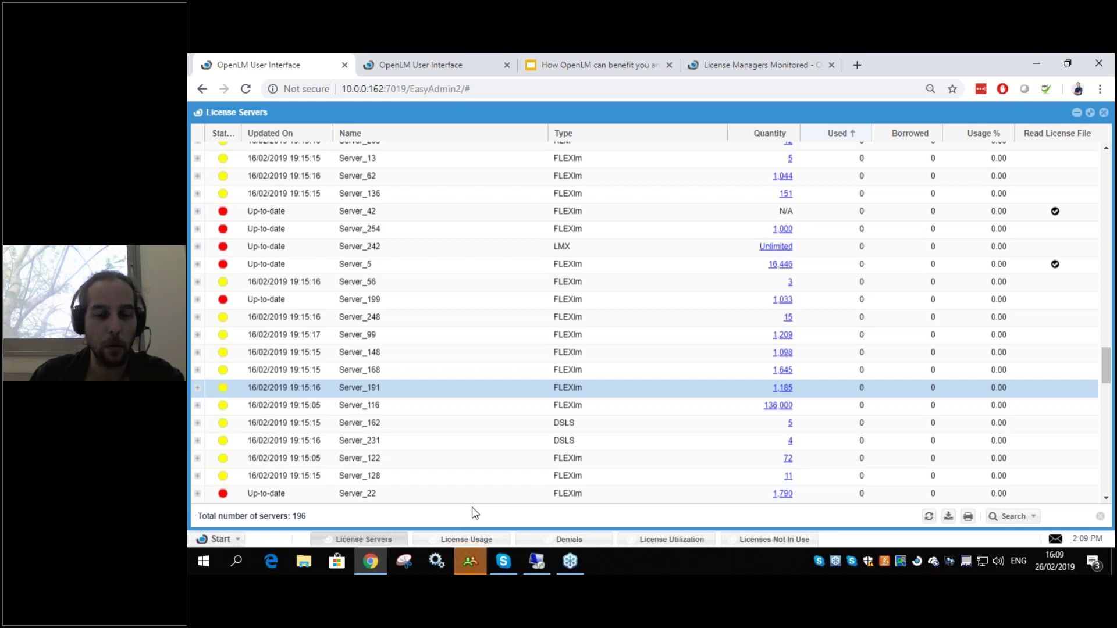
{"action": "left_click", "coordinate": [437, 543]}
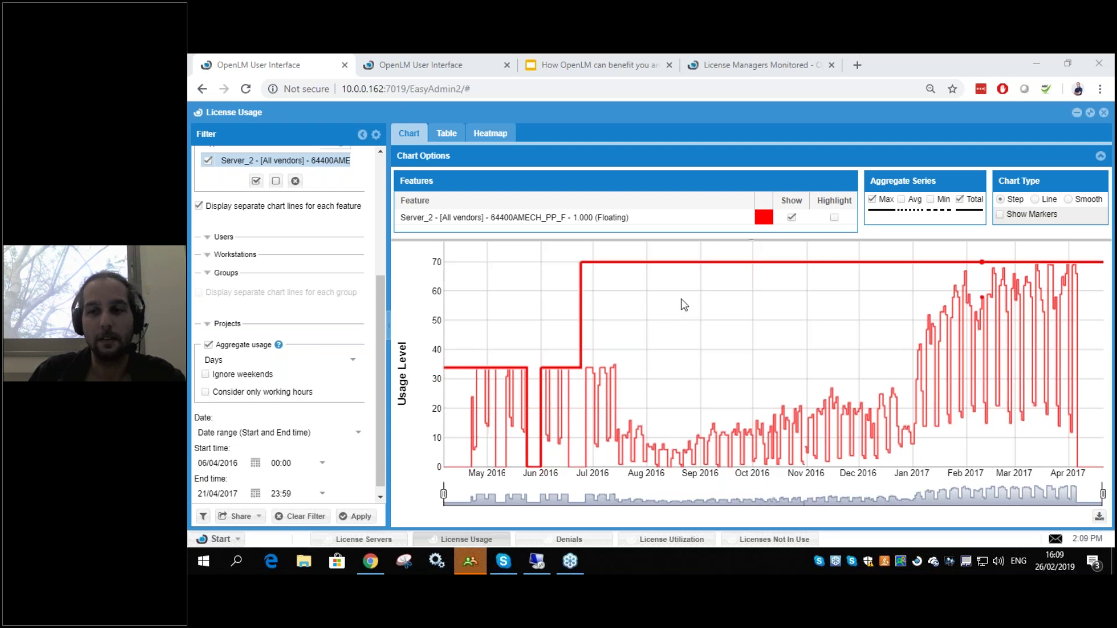
{"action": "mouse_move", "coordinate": [658, 274]}
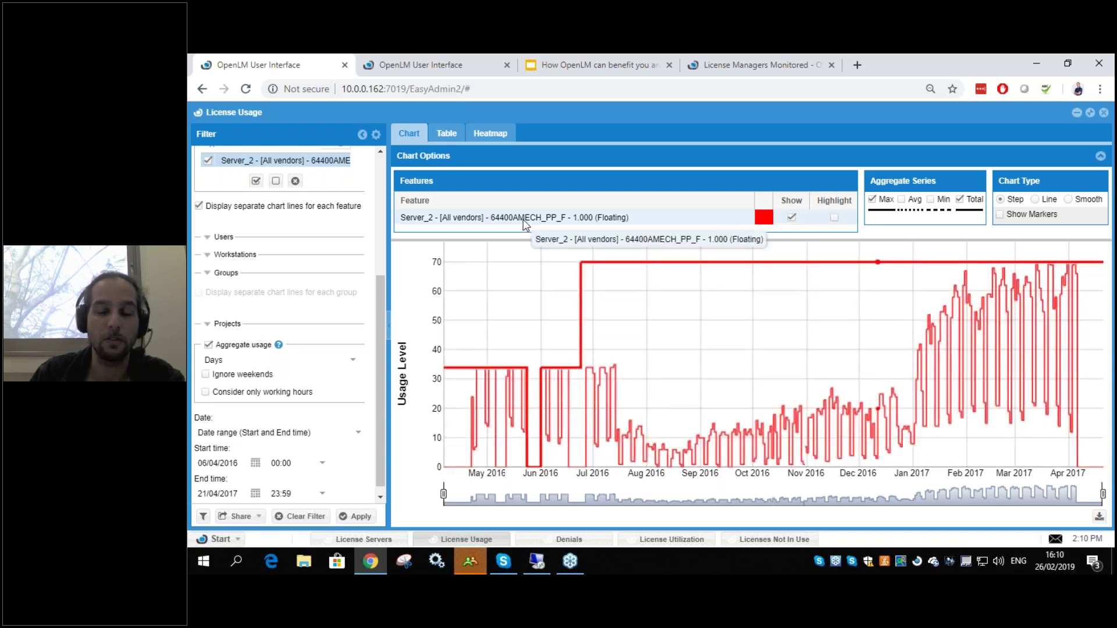
- Load the saved Heatmap Demo filter and apply it to the License Usage report
{"action": "left_click", "coordinate": [220, 518]}
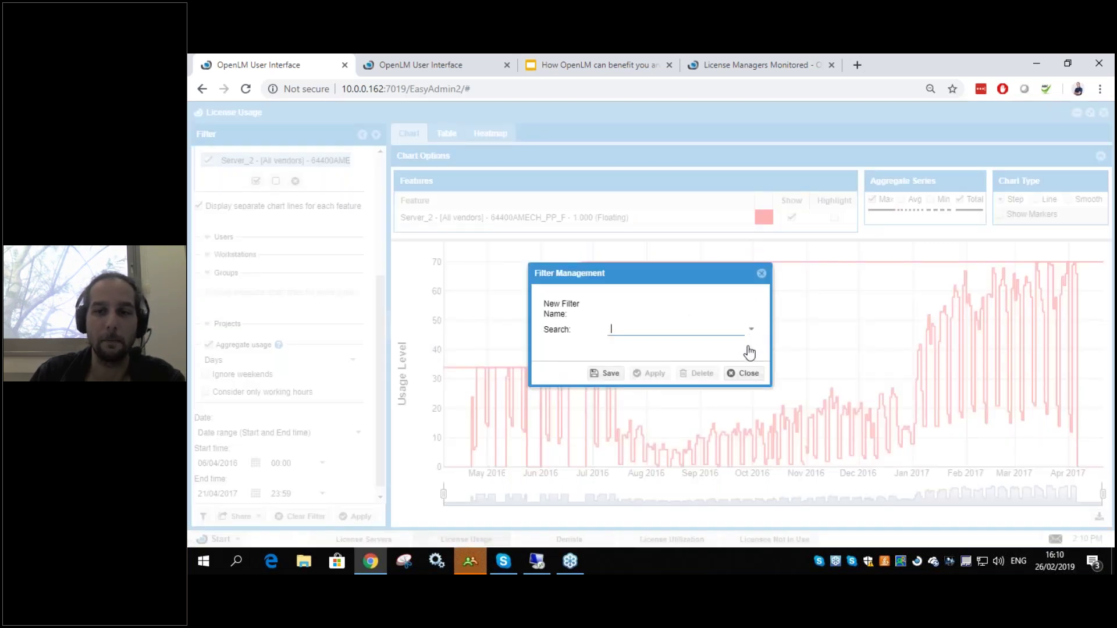
{"action": "left_click", "coordinate": [753, 335]}
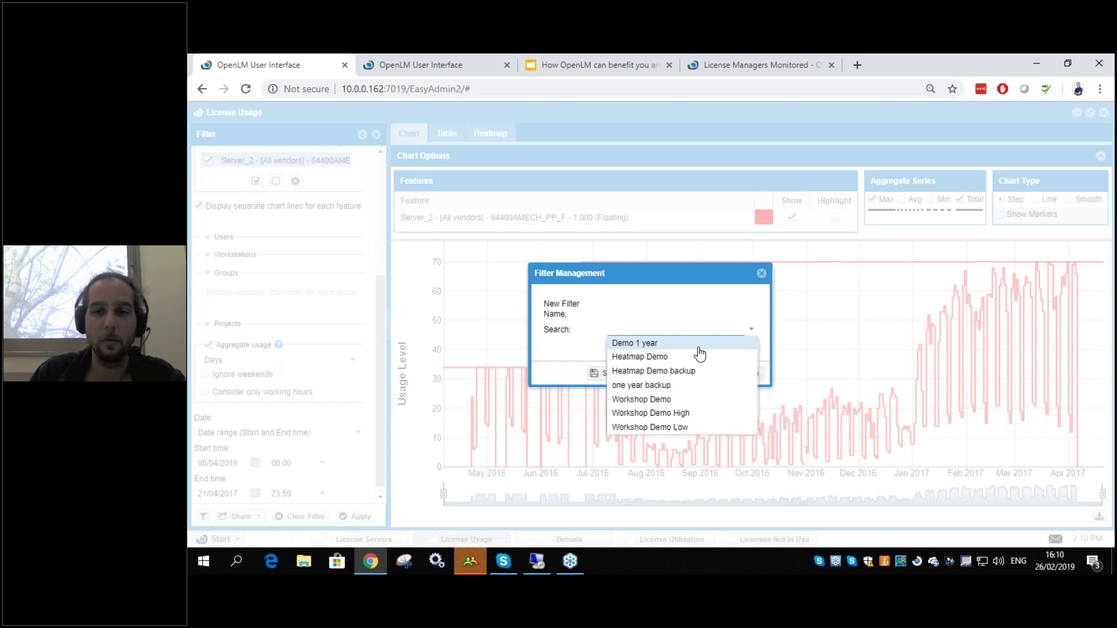
{"action": "left_click", "coordinate": [678, 356]}
{"action": "left_click", "coordinate": [645, 373]}
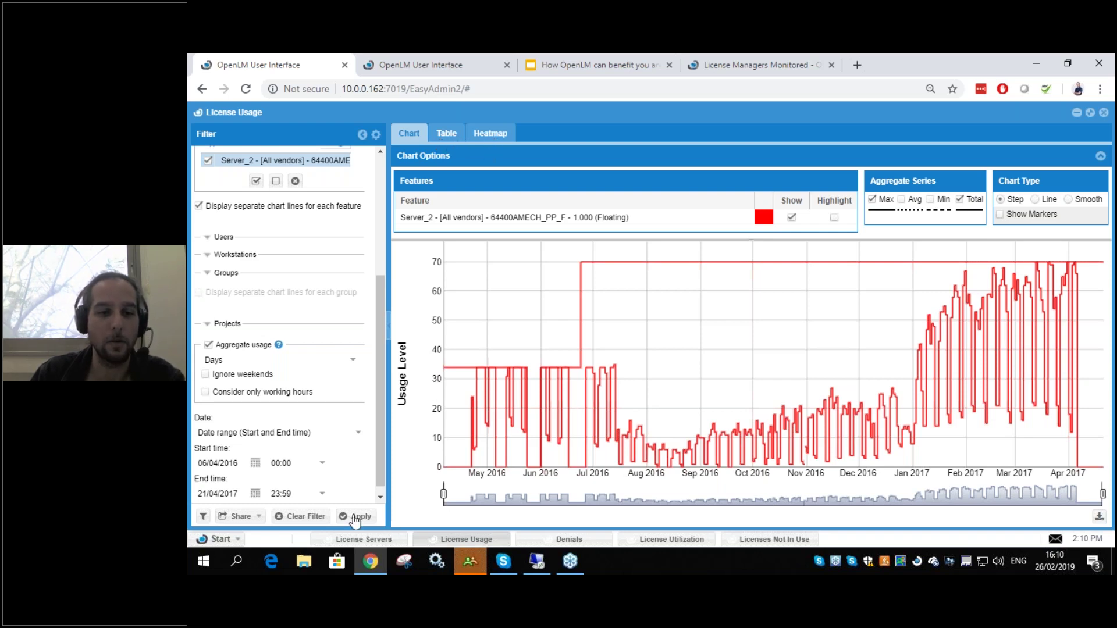
- Open the License Usage heatmap and examine the hourly peak usage across the days of March 2017
{"action": "left_click", "coordinate": [494, 133]}
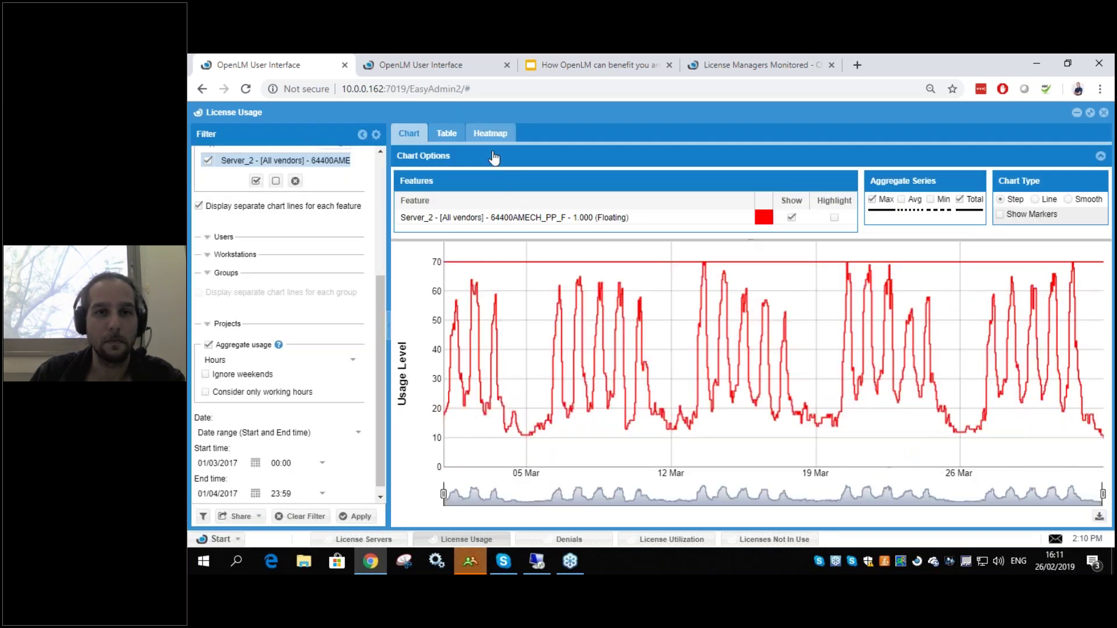
{"action": "left_click", "coordinate": [483, 139]}
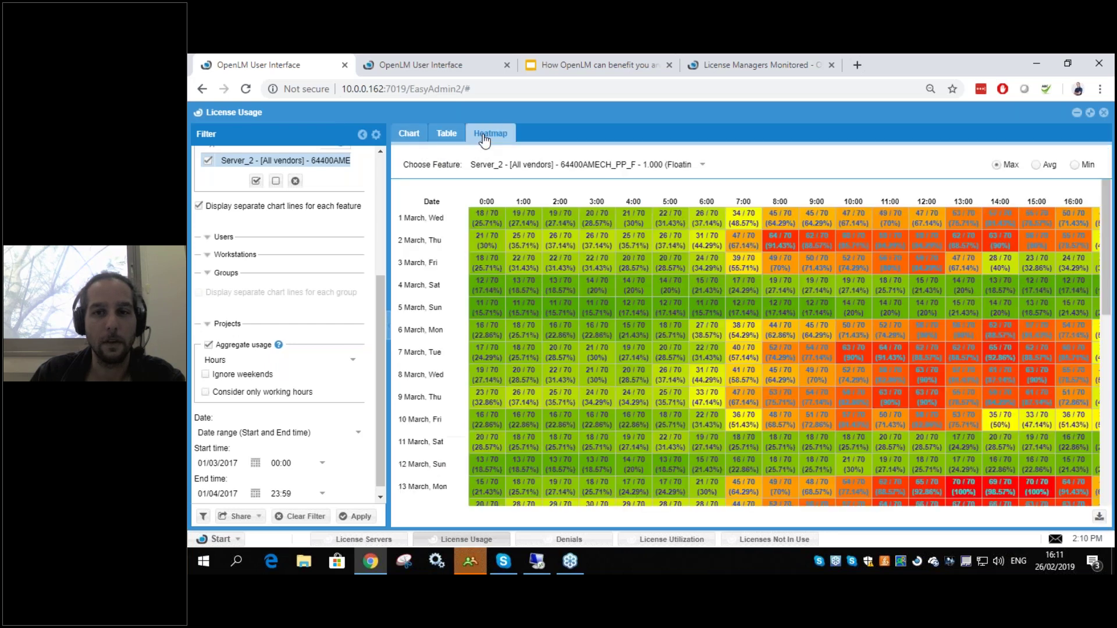
{"action": "scroll", "coordinate": [1107, 317], "scroll_direction": "down", "scroll_amount": 3}
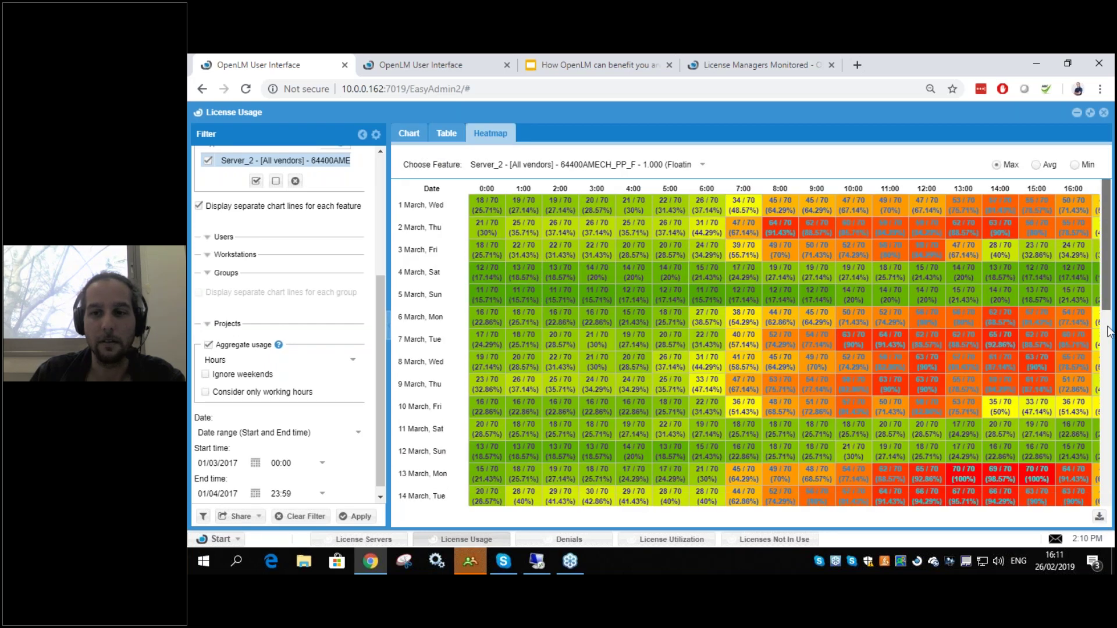
{"action": "scroll", "coordinate": [1107, 281], "scroll_direction": "up", "scroll_amount": 3}
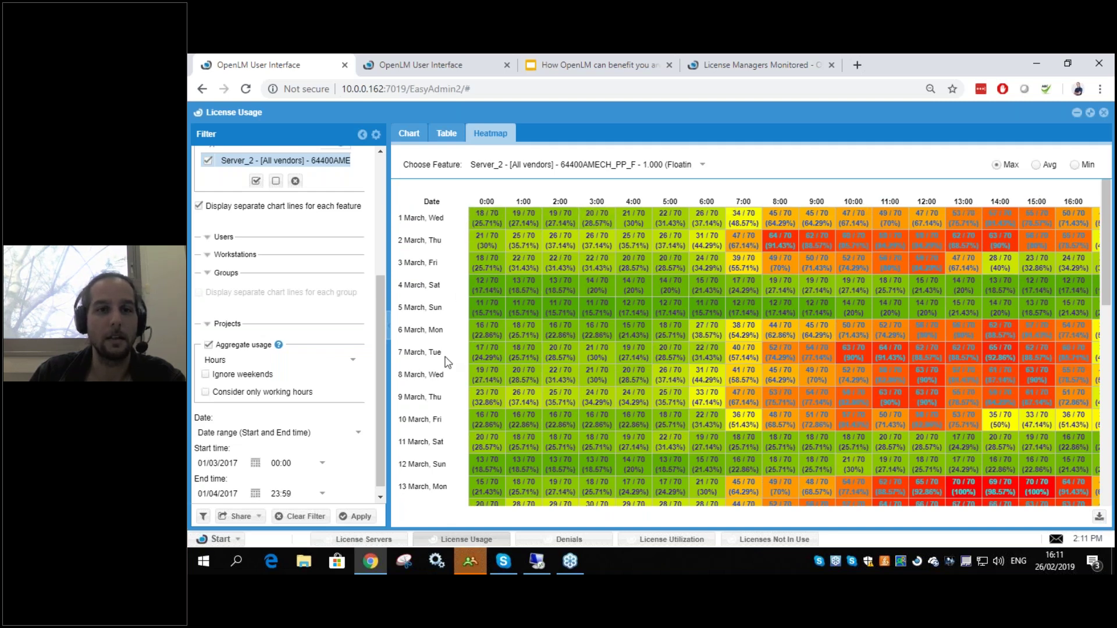
{"action": "scroll", "coordinate": [451, 401], "scroll_direction": "down", "scroll_amount": 5}
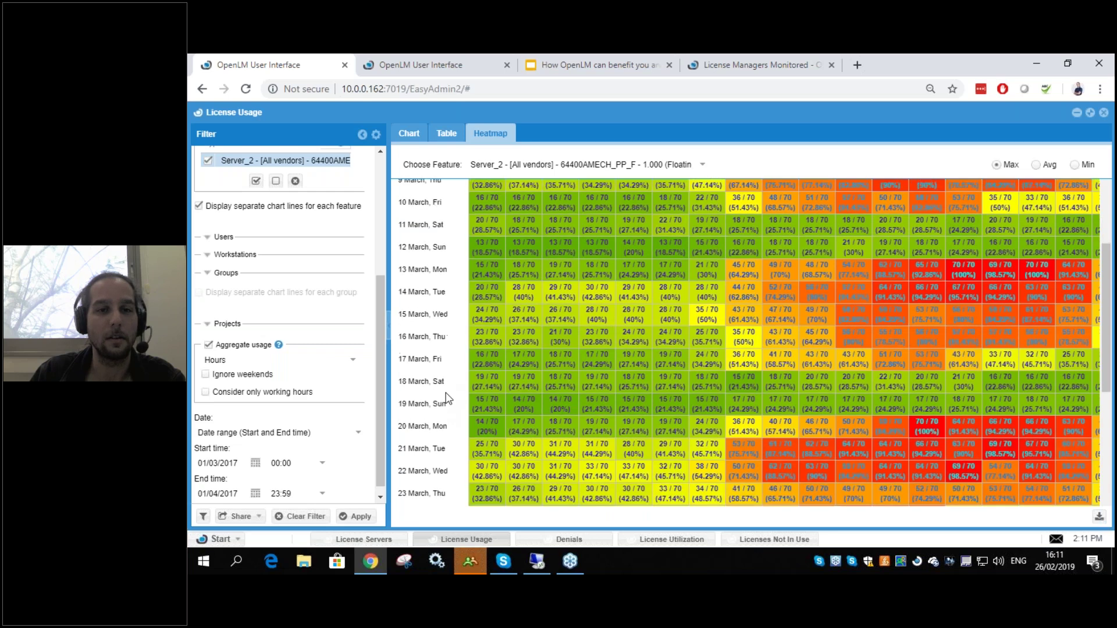
{"action": "scroll", "coordinate": [501, 296], "scroll_direction": "up", "scroll_amount": 5}
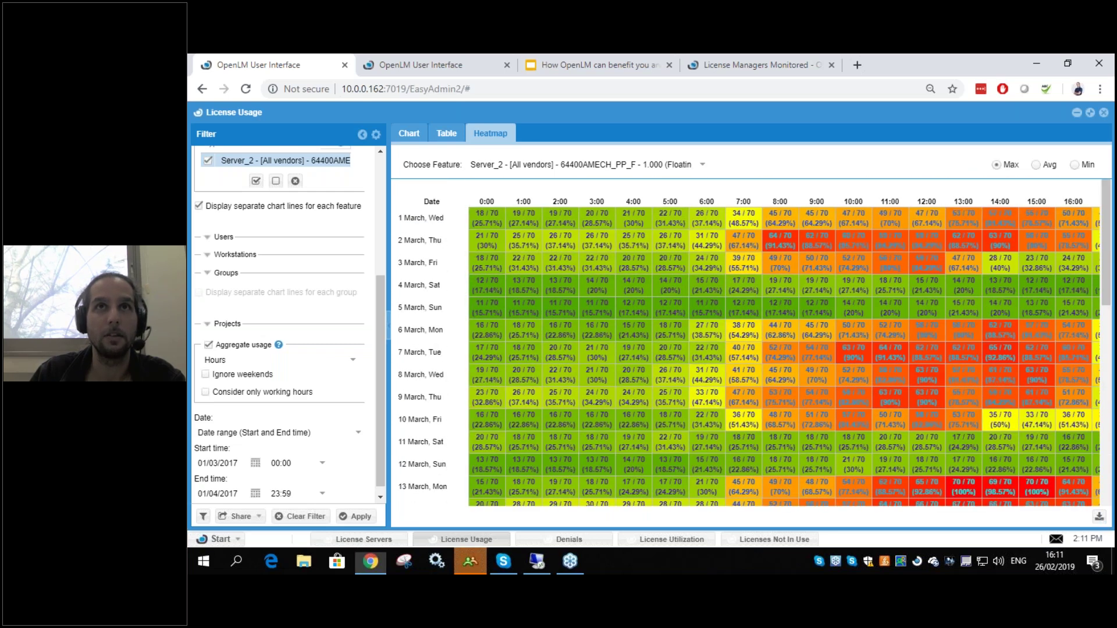
{"action": "left_click", "coordinate": [370, 561]}
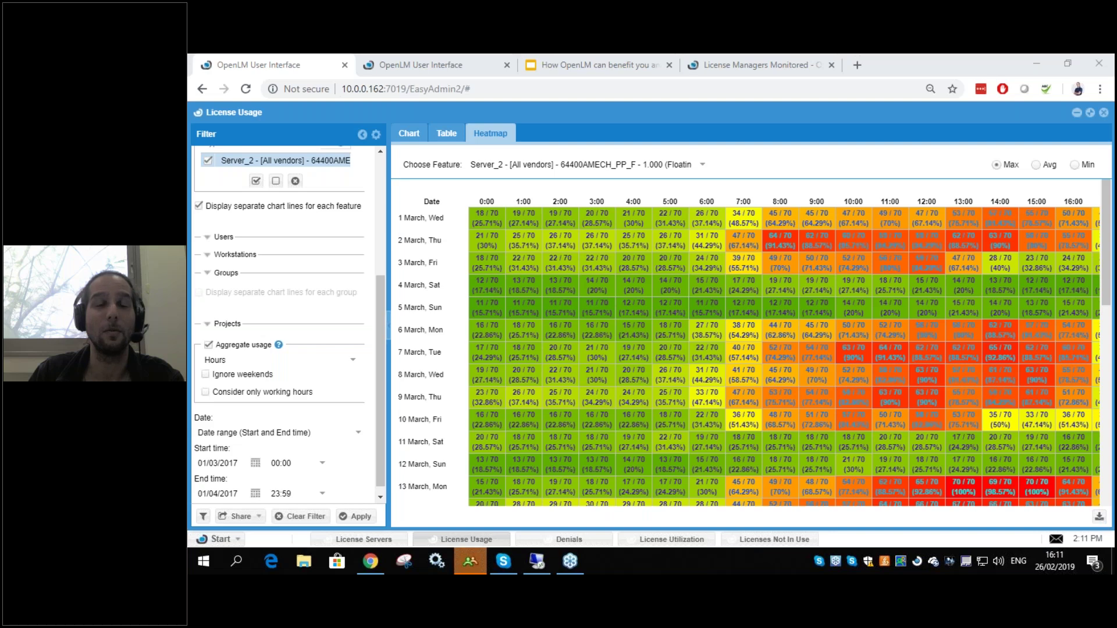
- Compare the hourly usage chart with the heatmap across the March days, and return to the chart
{"action": "left_click", "coordinate": [409, 135]}
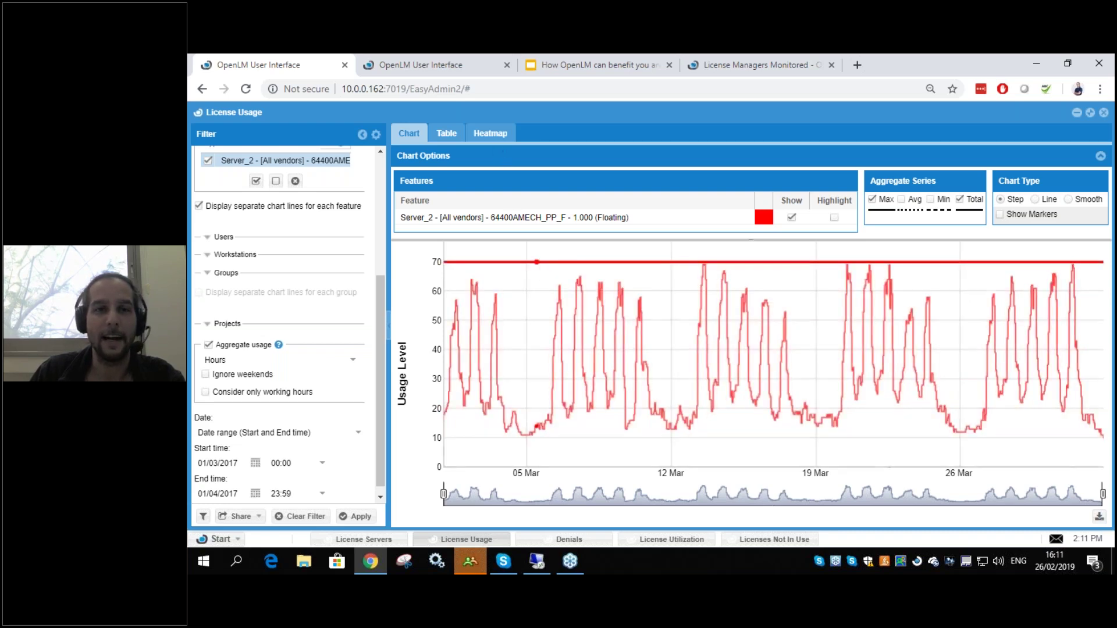
{"action": "left_click", "coordinate": [490, 133]}
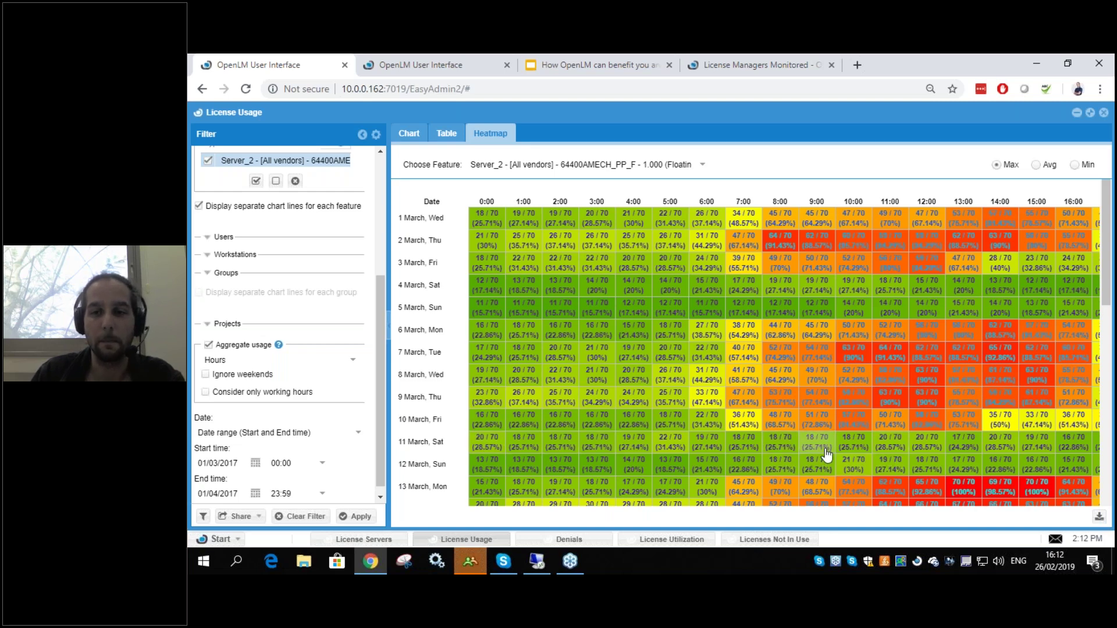
{"action": "scroll", "coordinate": [756, 442], "scroll_direction": "down", "scroll_amount": 3}
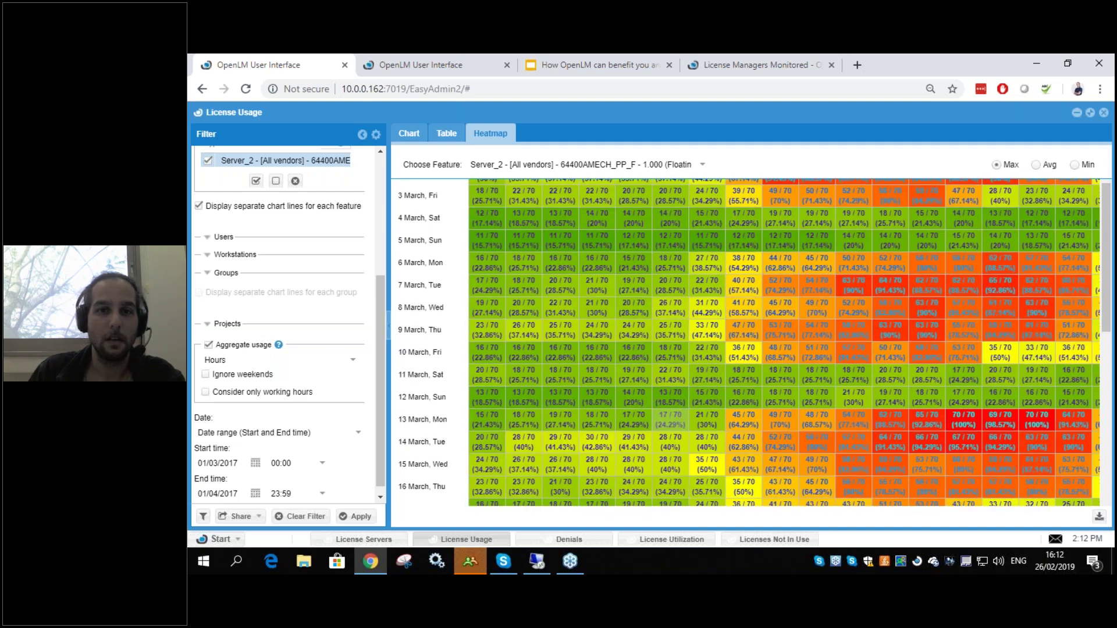
{"action": "scroll", "coordinate": [668, 407], "scroll_direction": "up", "scroll_amount": 3}
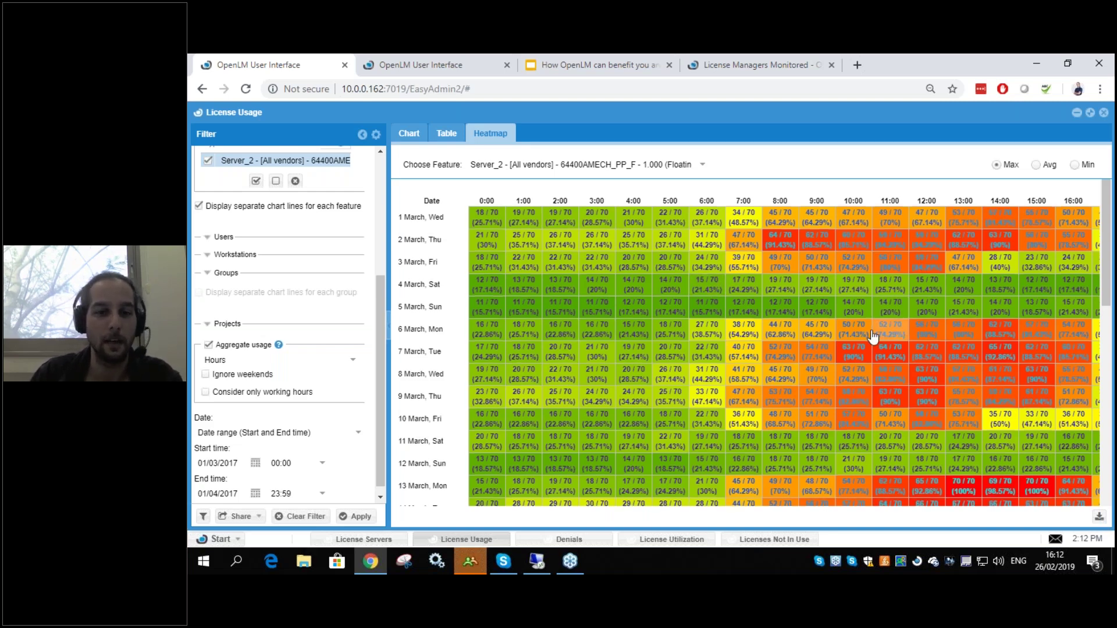
{"action": "scroll", "coordinate": [640, 379], "scroll_direction": "down", "scroll_amount": 4}
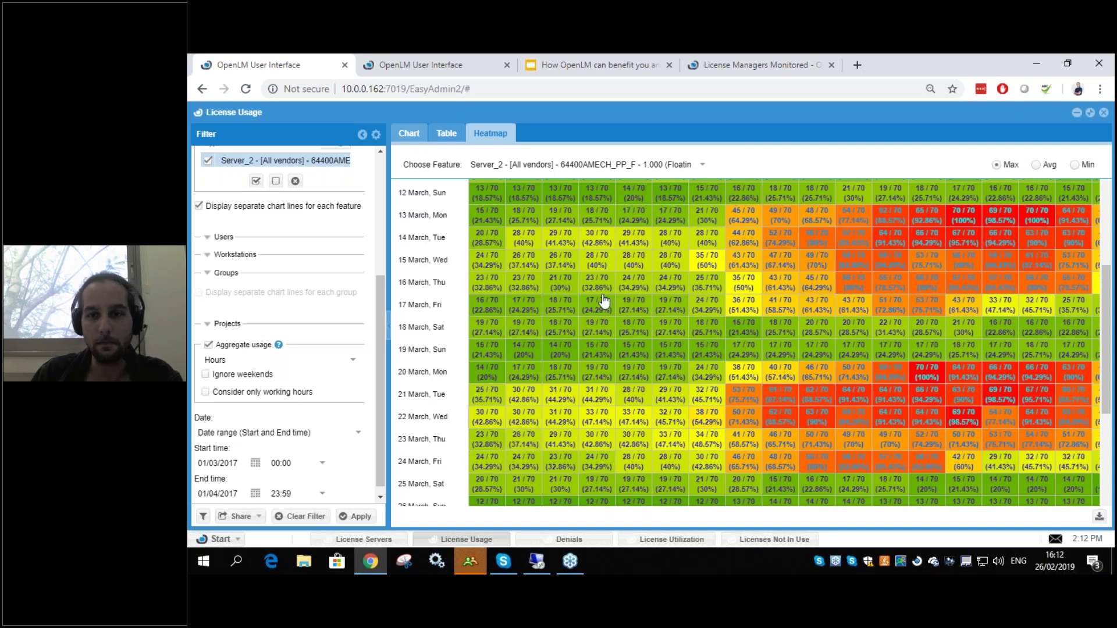
{"action": "left_click", "coordinate": [400, 140]}
{"action": "mouse_move", "coordinate": [695, 278]}
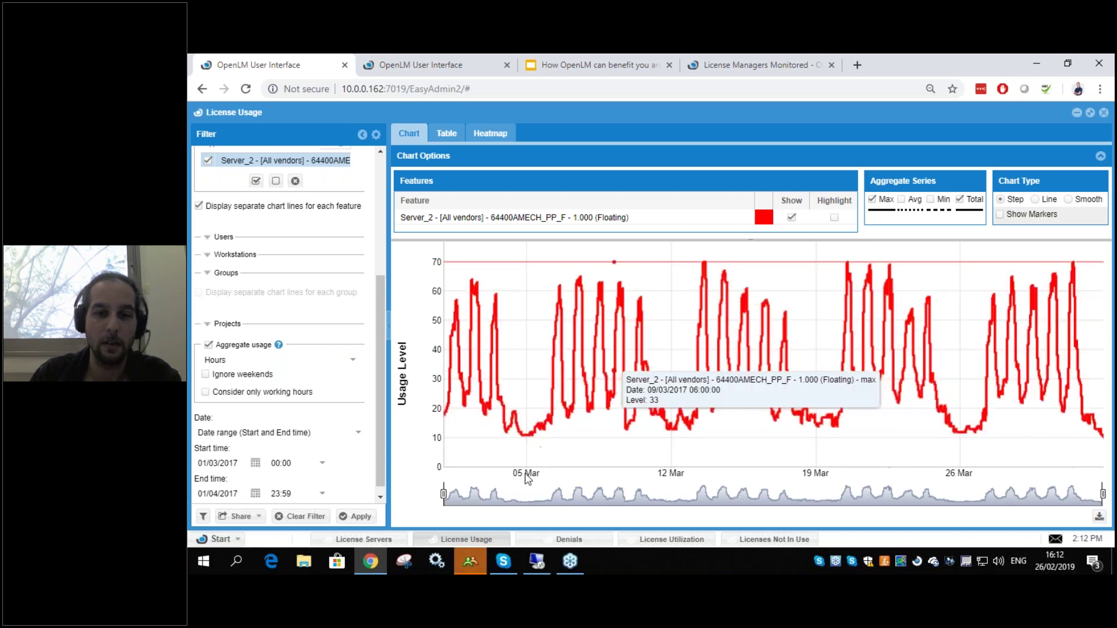
- Open the Denials report and group the Server_2 denials chart by Server
{"action": "left_click", "coordinate": [545, 541]}
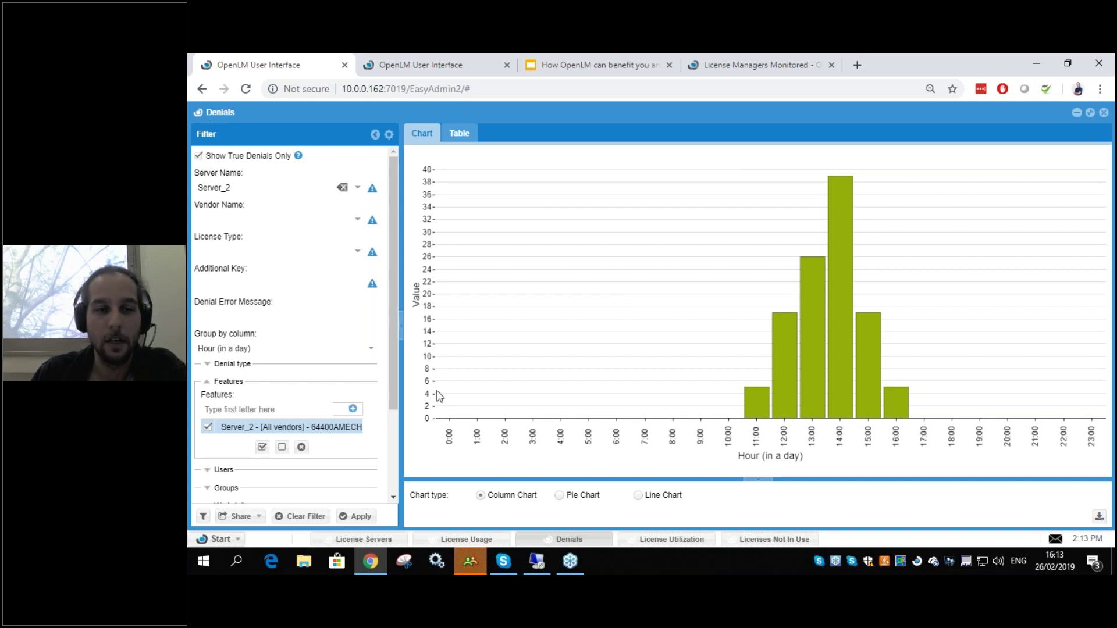
{"action": "left_click", "coordinate": [369, 352]}
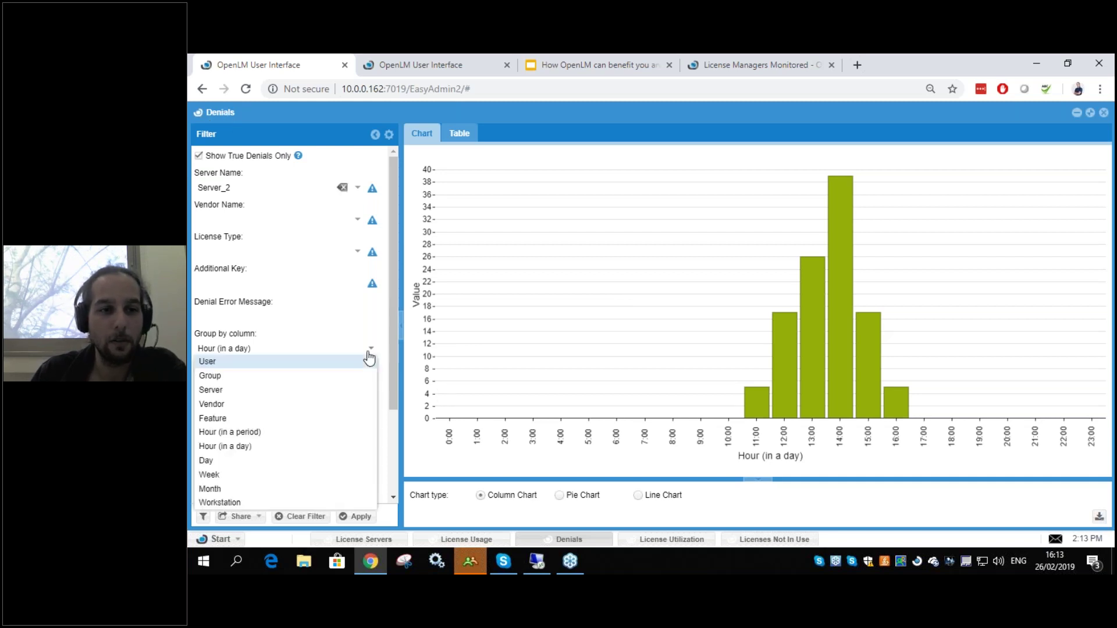
{"action": "left_click", "coordinate": [212, 389]}
{"action": "left_click", "coordinate": [355, 516]}
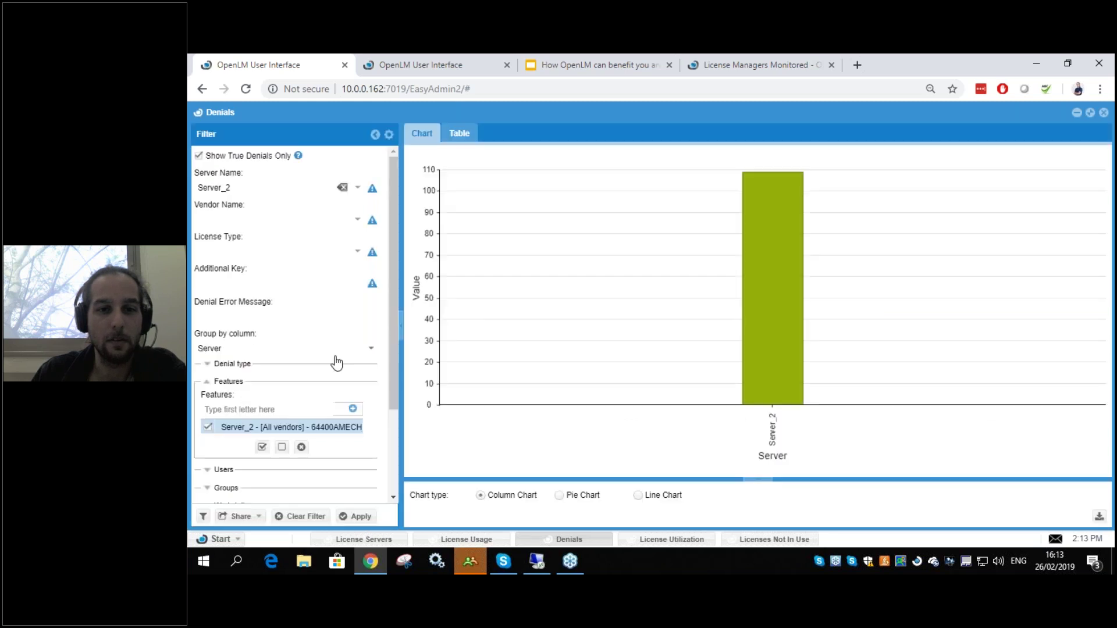
- Group the denials chart by Group and inspect the number of denials for individual user groups
{"action": "left_click", "coordinate": [337, 349]}
{"action": "left_click", "coordinate": [241, 375]}
{"action": "left_click", "coordinate": [351, 517]}
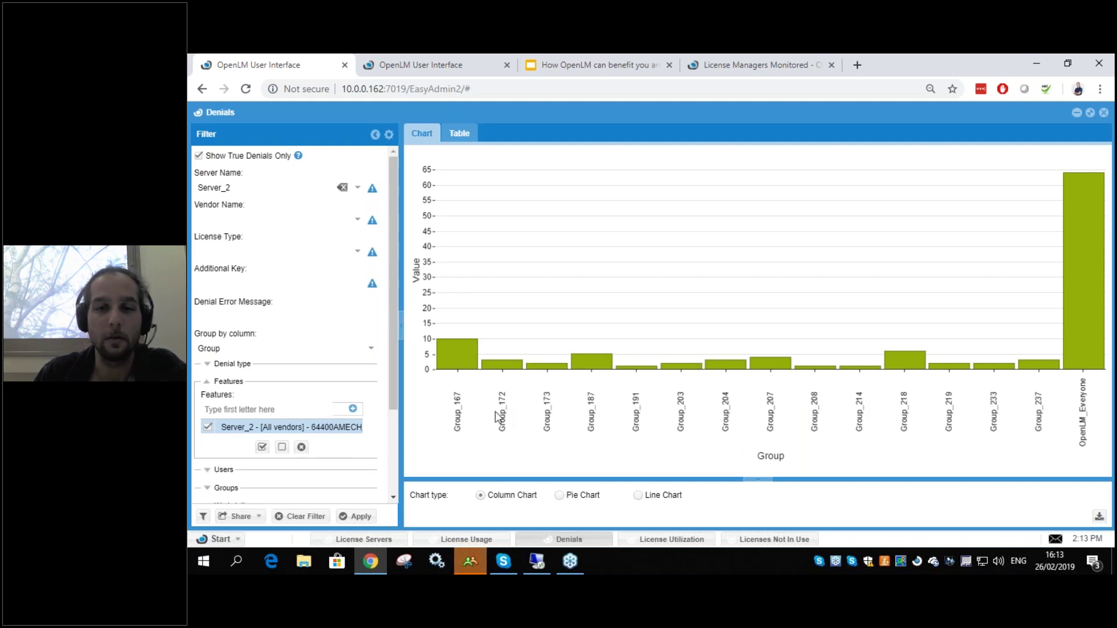
{"action": "mouse_move", "coordinate": [511, 368]}
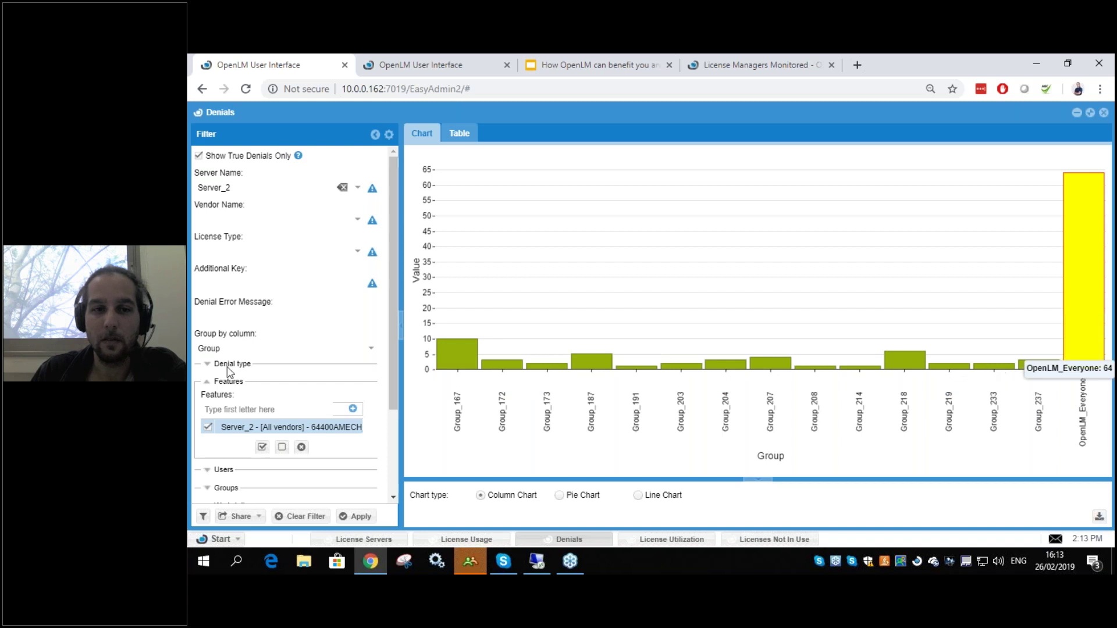
- Group the denials chart by User
{"action": "left_click", "coordinate": [370, 349]}
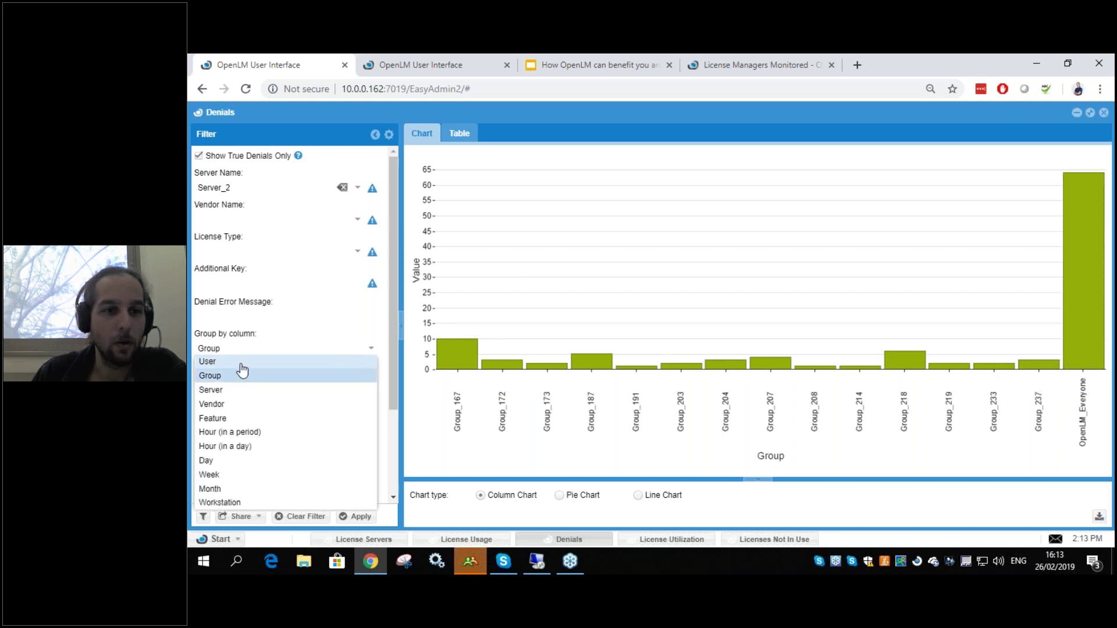
{"action": "left_click", "coordinate": [360, 362]}
{"action": "left_click", "coordinate": [356, 517]}
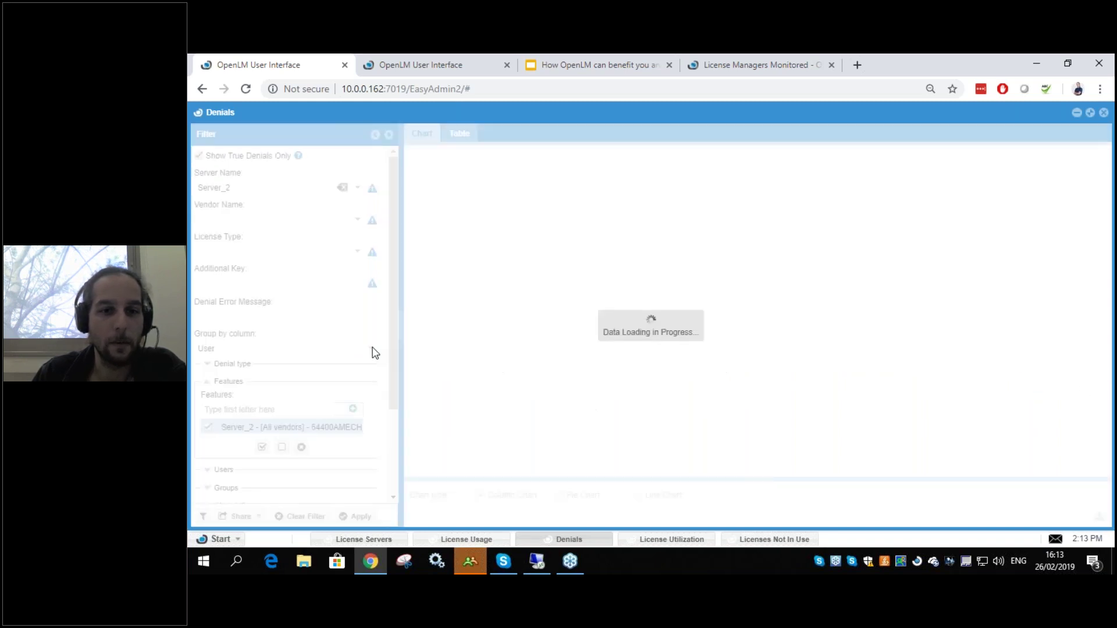
- Group the denials chart by Hour (in a day) and inspect the 14:00 column
{"action": "left_click", "coordinate": [303, 348]}
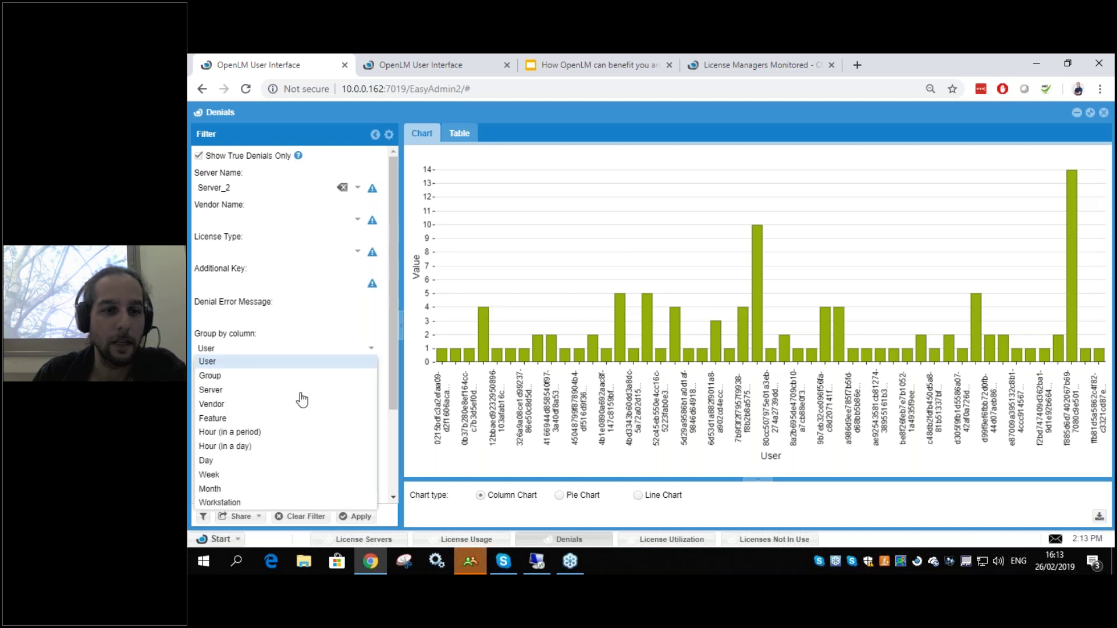
{"action": "left_click", "coordinate": [223, 448]}
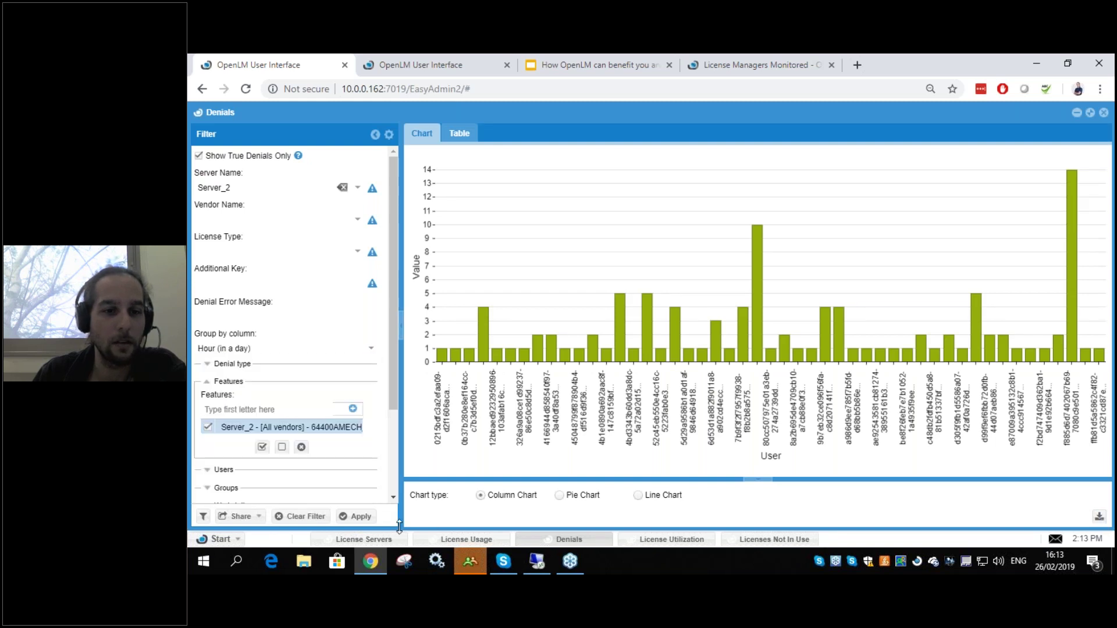
{"action": "left_click", "coordinate": [357, 517]}
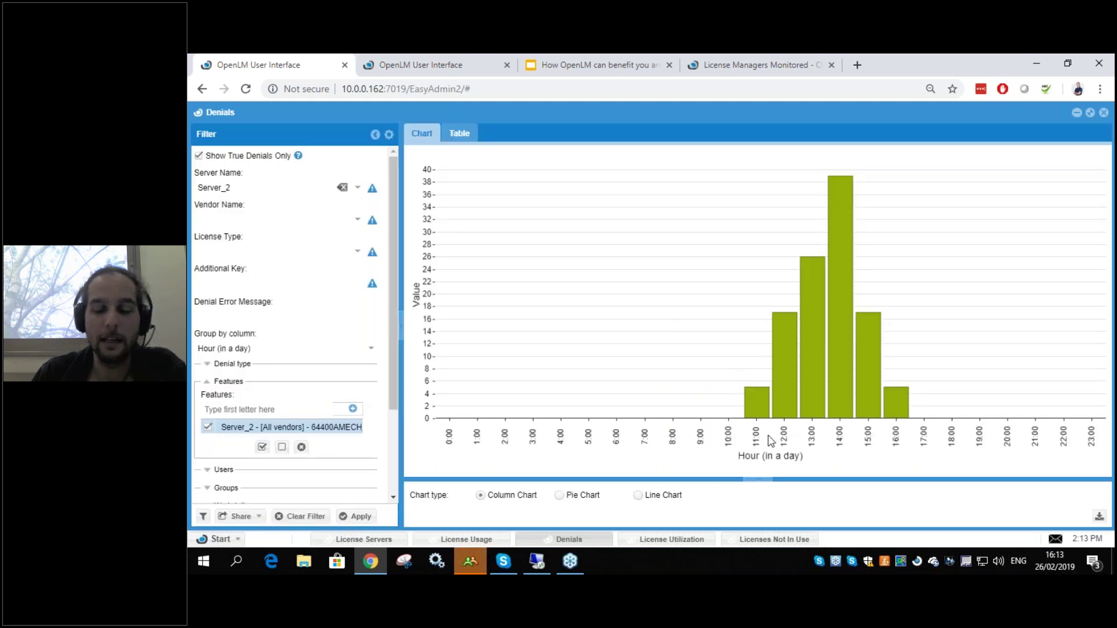
{"action": "mouse_move", "coordinate": [846, 343]}
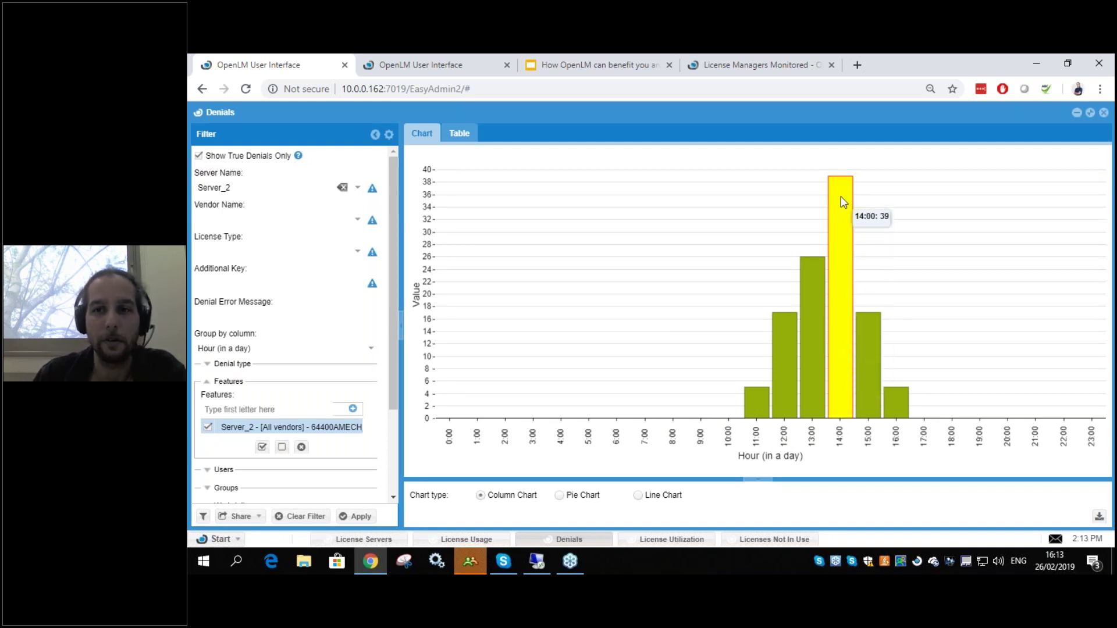
- View the individual denials as a table, return to the chart and display it as a pie chart
{"action": "left_click", "coordinate": [459, 135]}
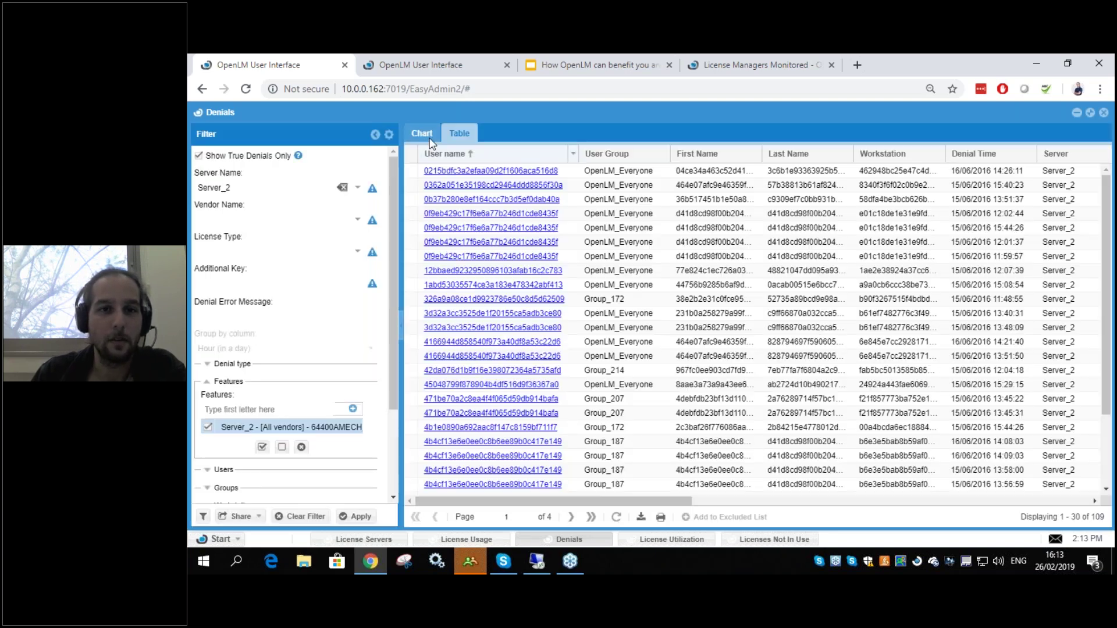
{"action": "left_click", "coordinate": [422, 135]}
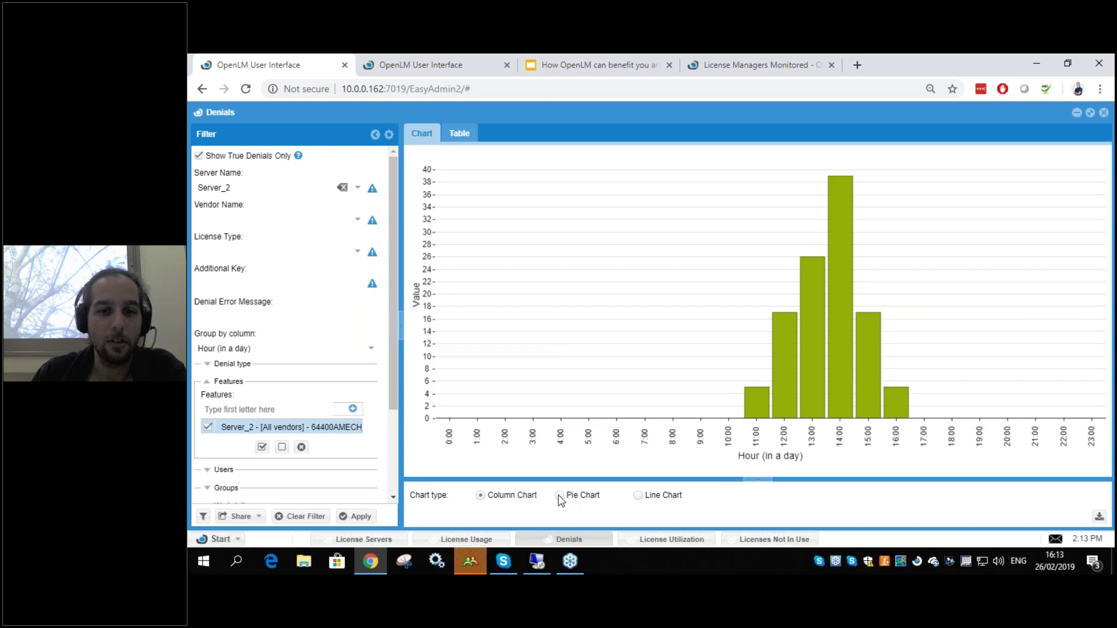
{"action": "left_click", "coordinate": [639, 495]}
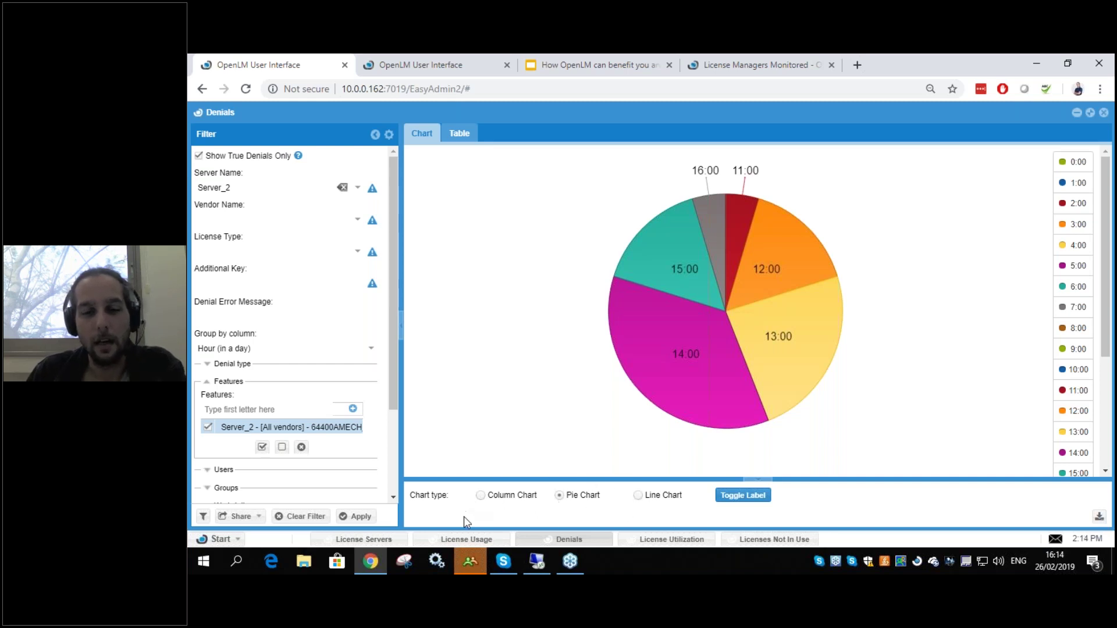
- View the License Servers list on demov4 and return to the Denials report of the 10.0.0.162 instance
{"action": "left_click", "coordinate": [435, 63]}
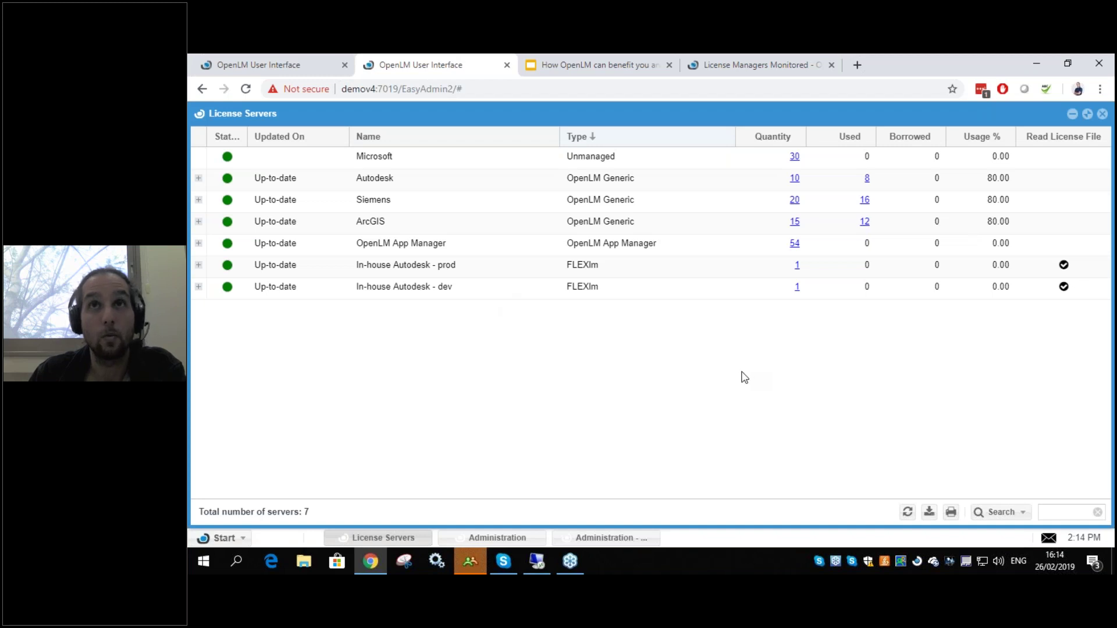
{"action": "left_click", "coordinate": [285, 55]}
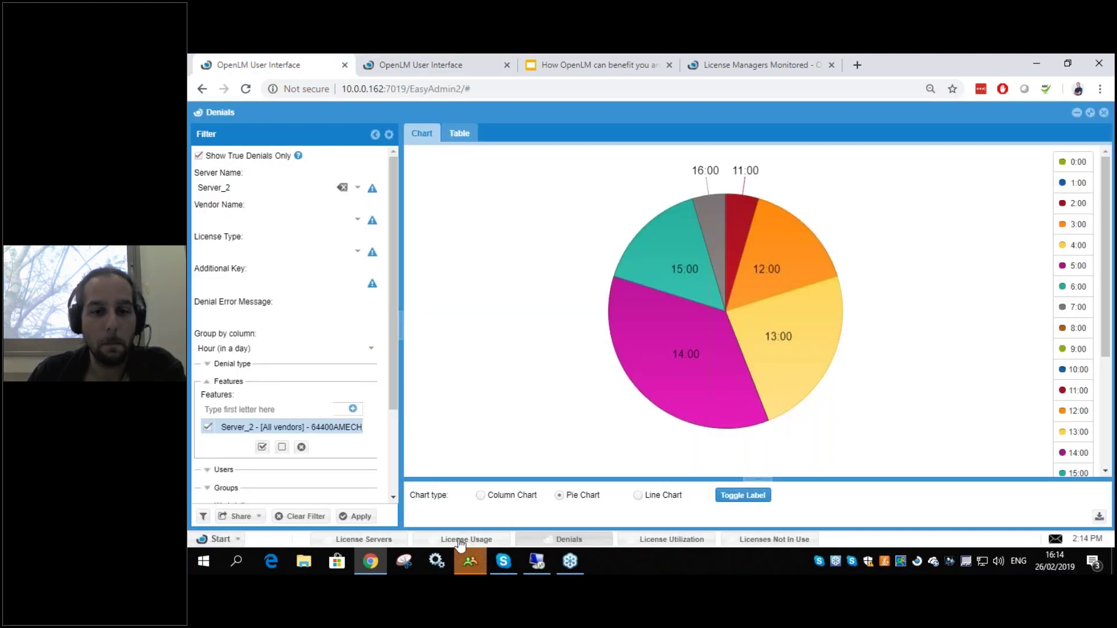
- View the License Usage report, return to the Denials report and display its denials as a column chart
{"action": "left_click", "coordinate": [448, 540]}
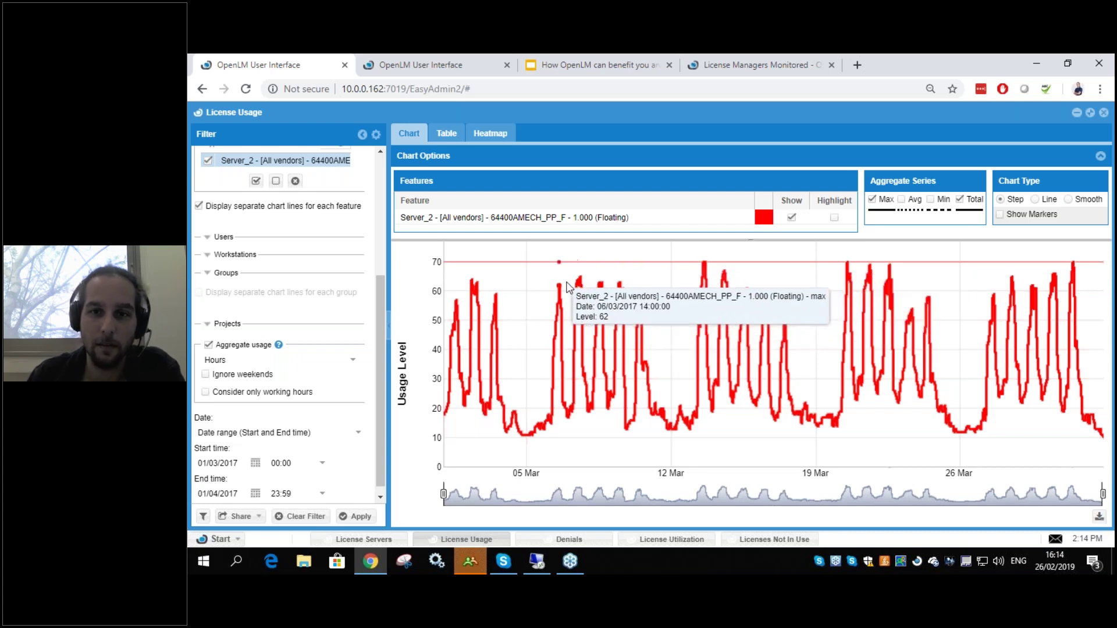
{"action": "left_click", "coordinate": [572, 540]}
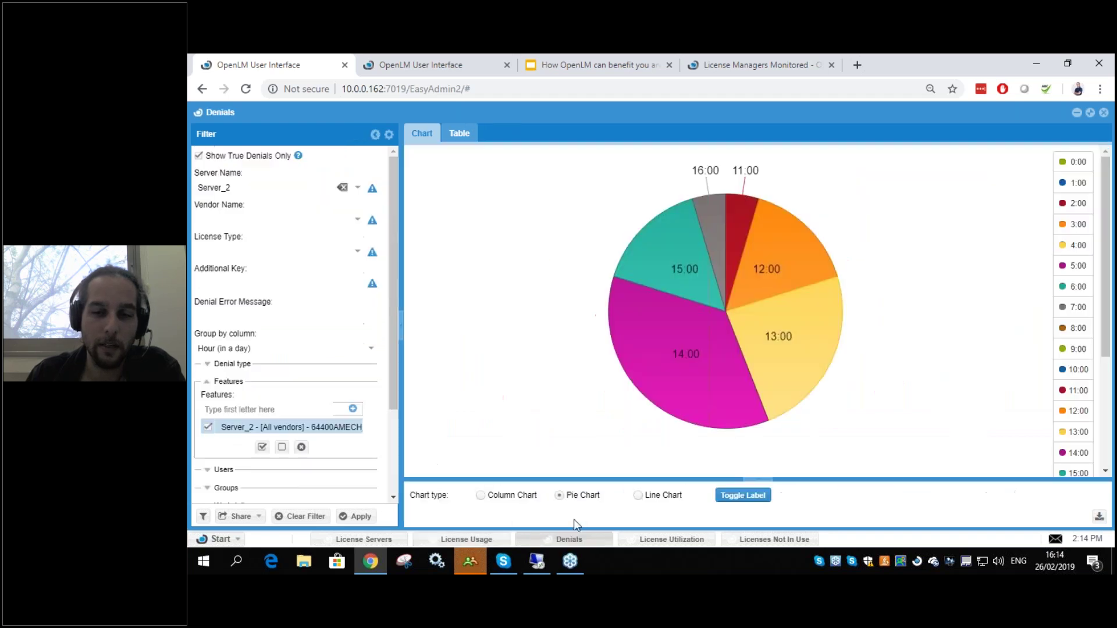
{"action": "left_click", "coordinate": [479, 496]}
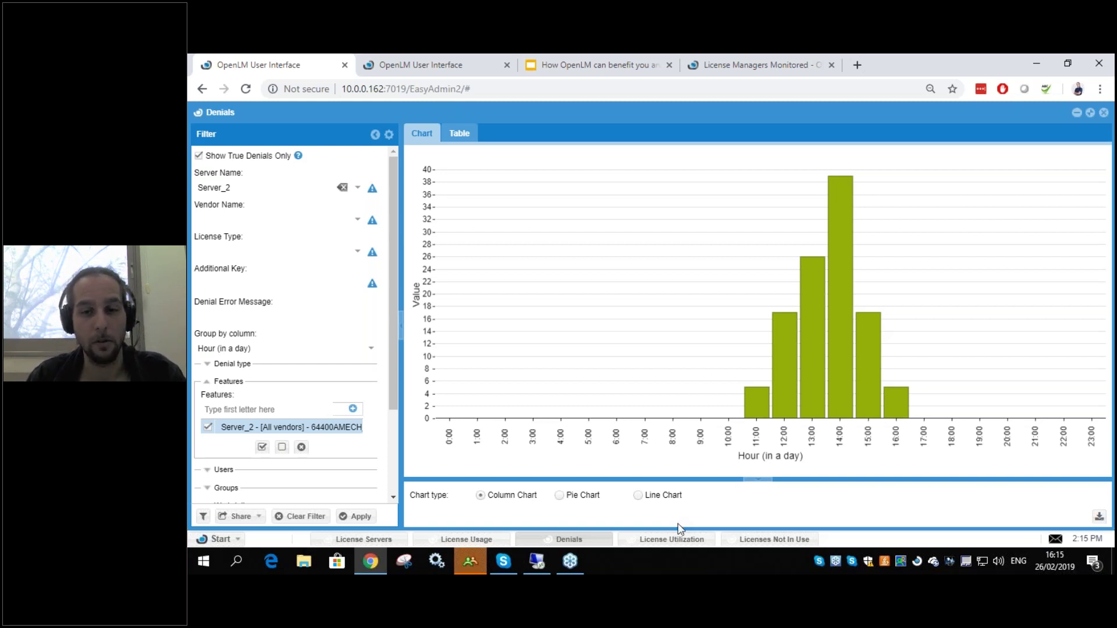
- Bring up the License Utilization report, set Quality of Service to 95% and inspect the curve at the QoS line
{"action": "left_click", "coordinate": [676, 541]}
{"action": "mouse_move", "coordinate": [717, 409]}
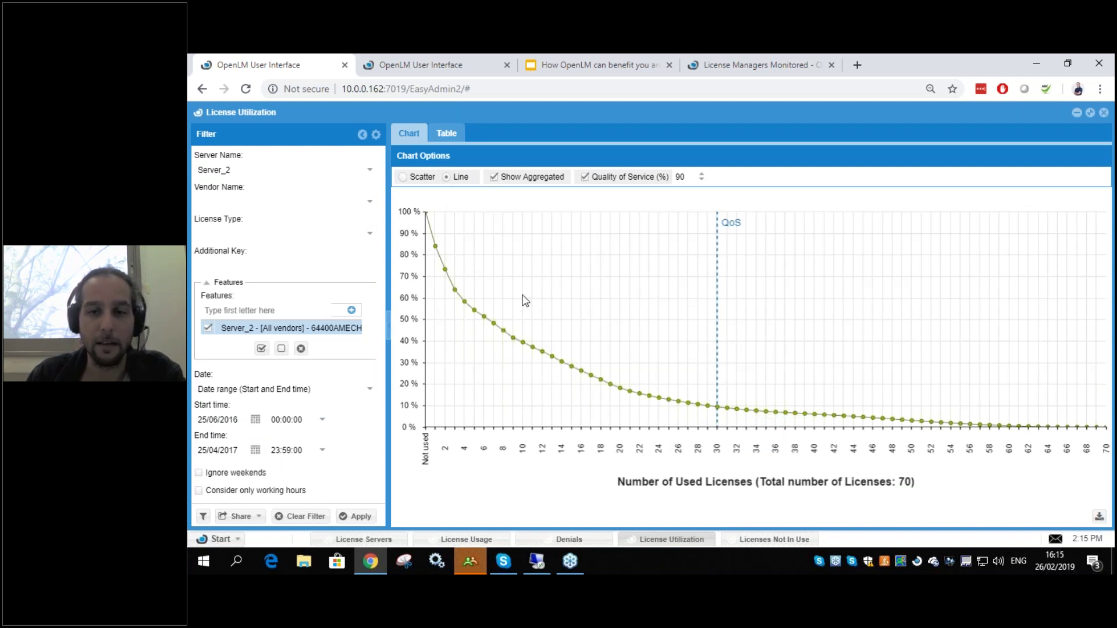
{"action": "double_click", "coordinate": [679, 177]}
{"action": "type", "text": "95"}
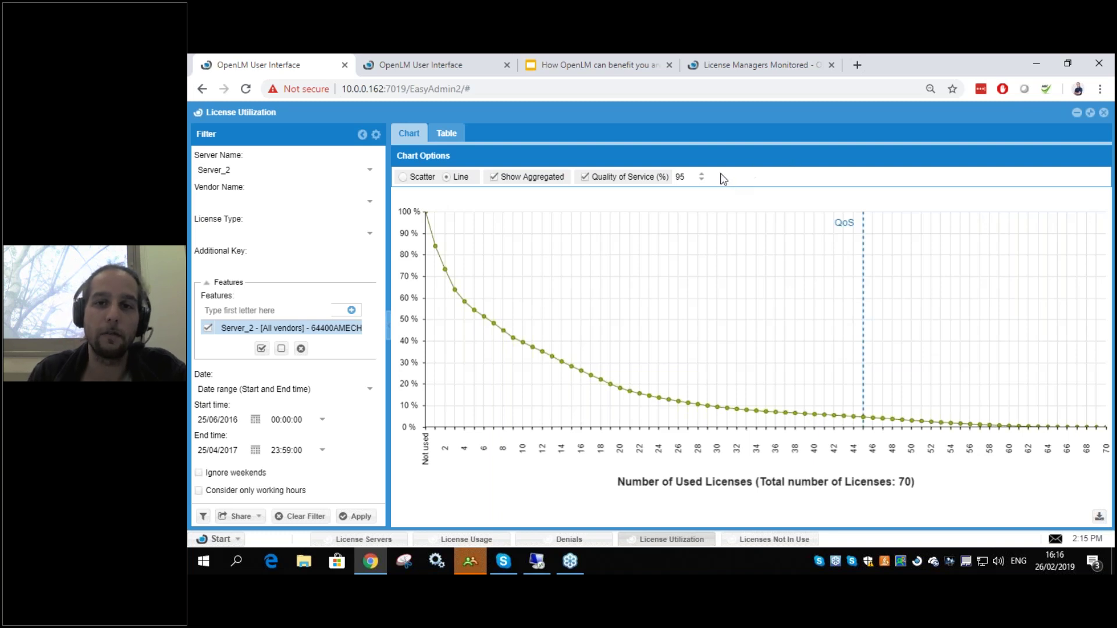
{"action": "double_click", "coordinate": [673, 176]}
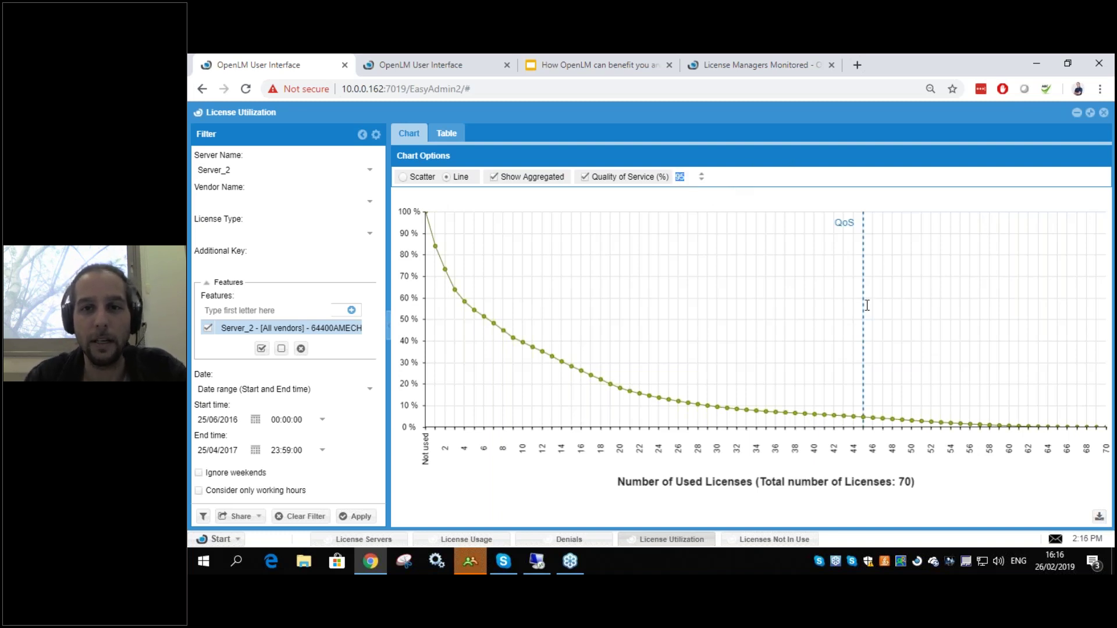
{"action": "left_click", "coordinate": [864, 420]}
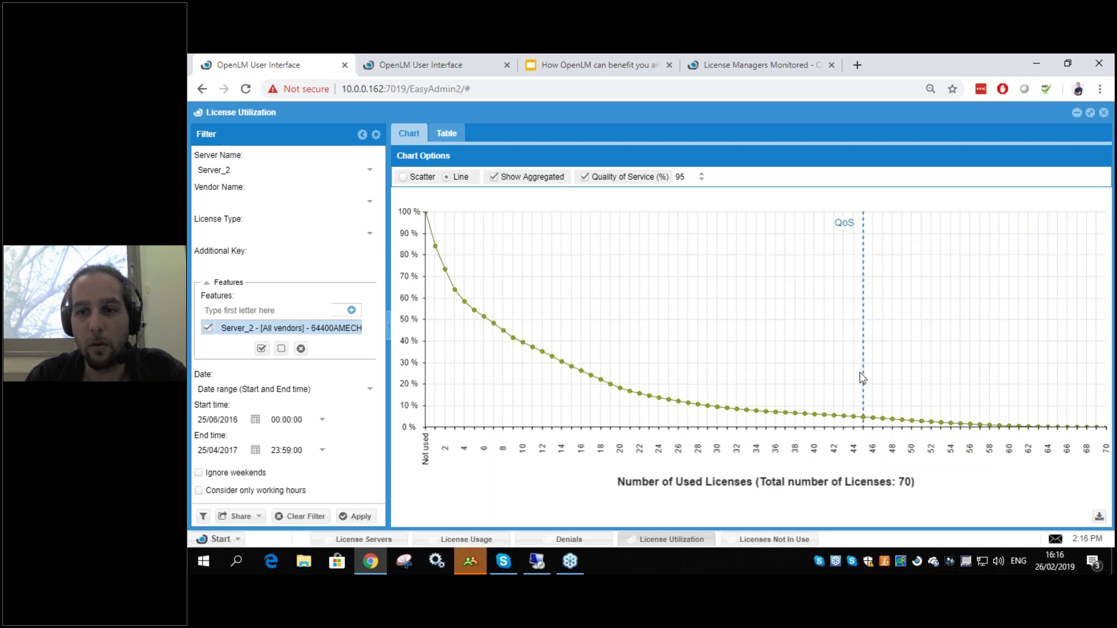
{"action": "mouse_move", "coordinate": [866, 419]}
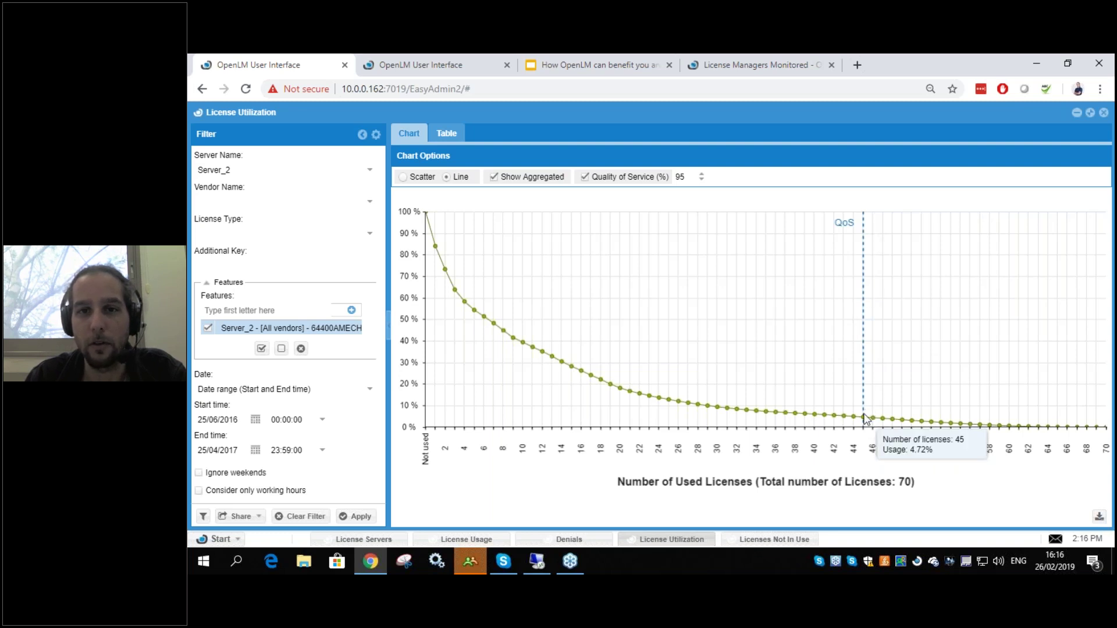
- Set the Quality of Service to 90% and inspect the utilization curve at the QoS line
{"action": "double_click", "coordinate": [683, 178]}
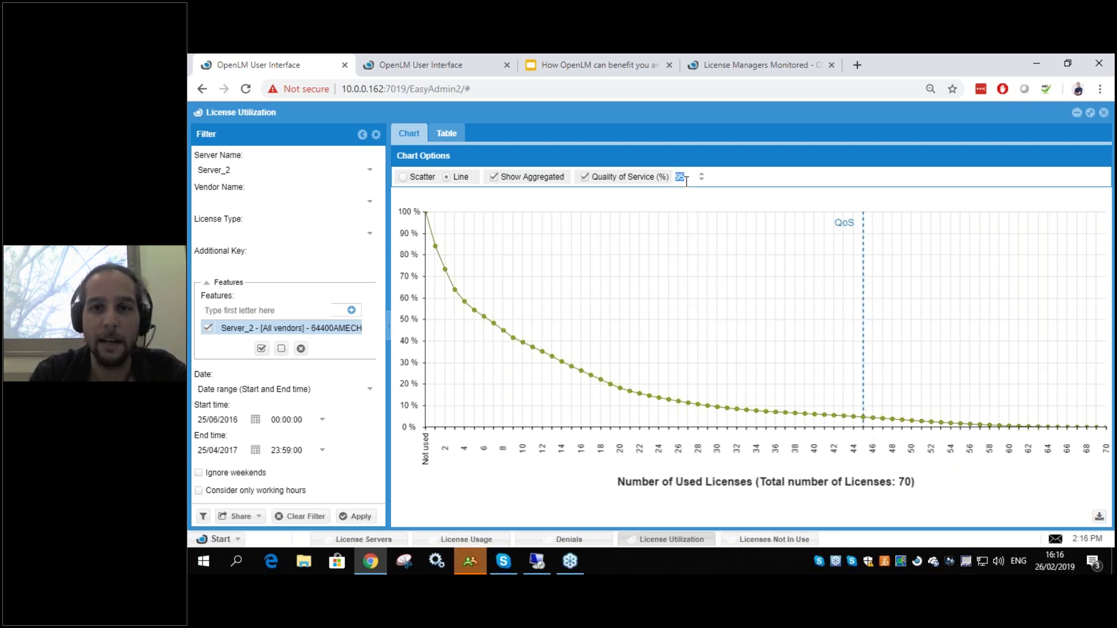
{"action": "type", "text": "90"}
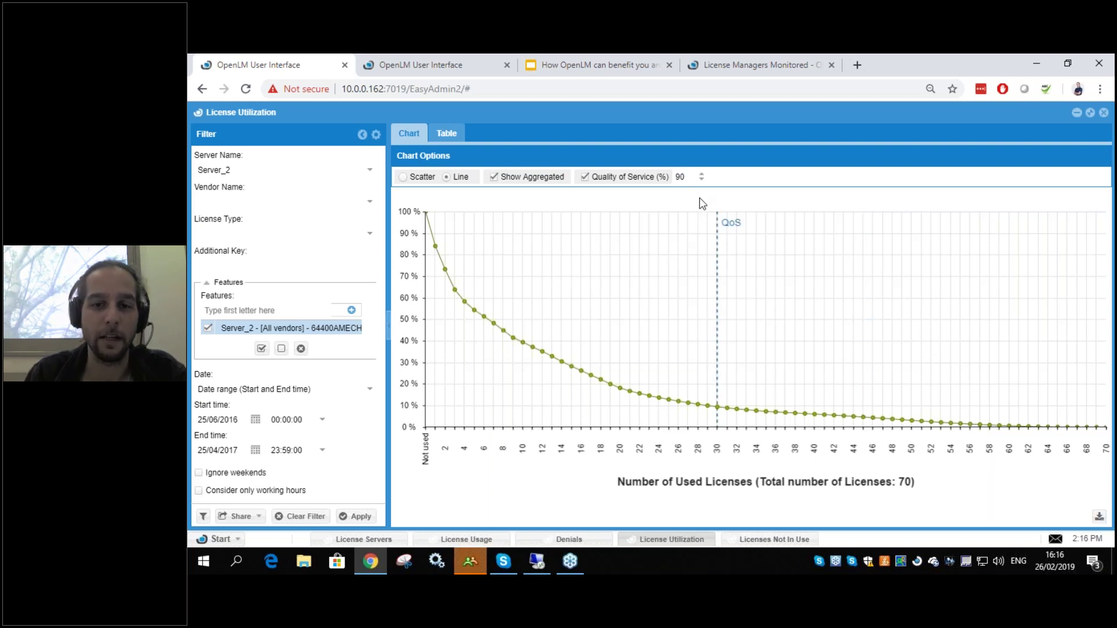
{"action": "mouse_move", "coordinate": [717, 409]}
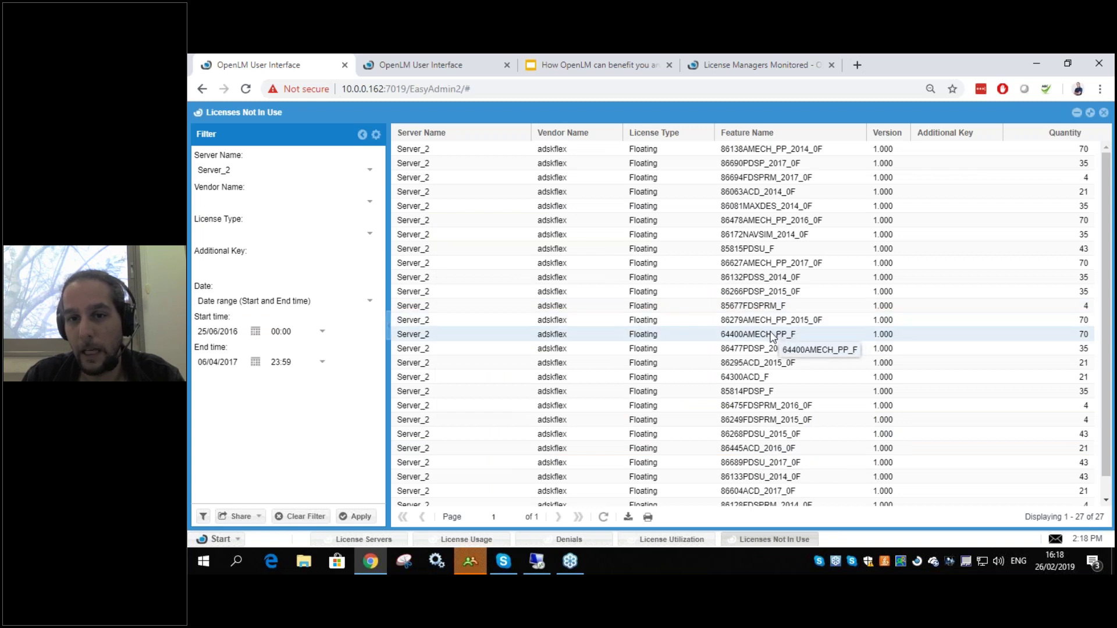
- Check which feature the License Utilization report is filtered on and return to the Licenses Not In Use report
{"action": "left_click", "coordinate": [672, 540]}
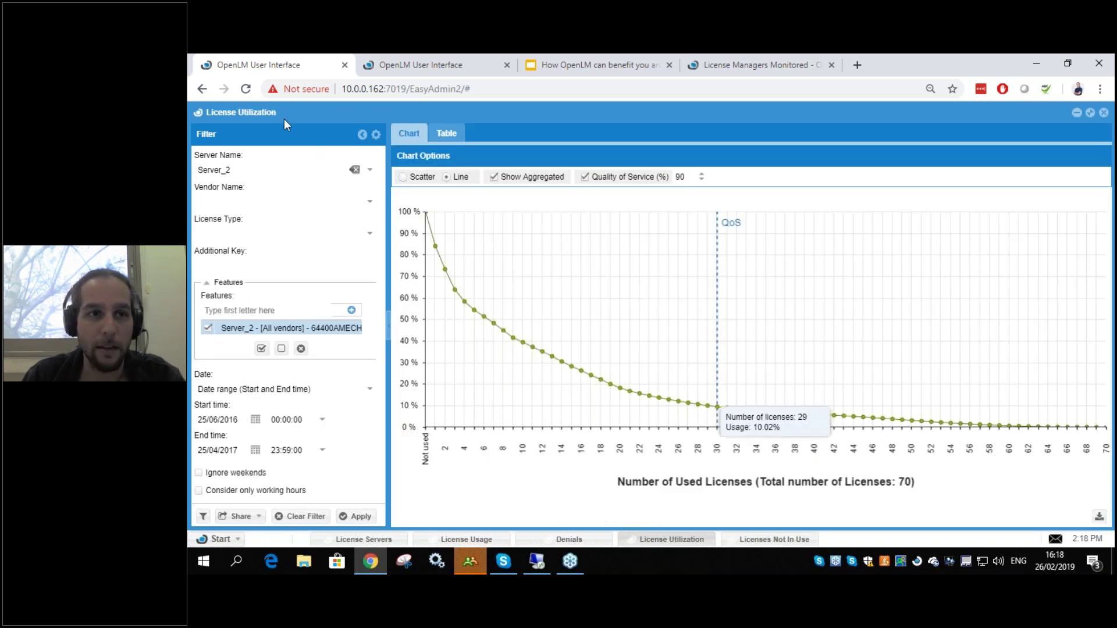
{"action": "mouse_move", "coordinate": [719, 410]}
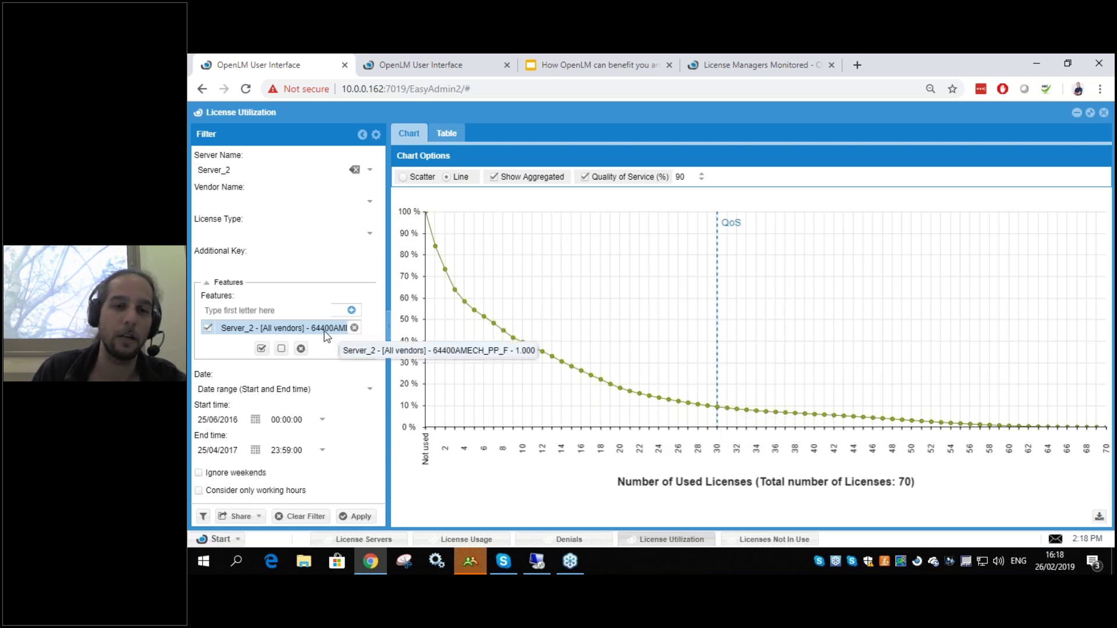
{"action": "left_click", "coordinate": [772, 539]}
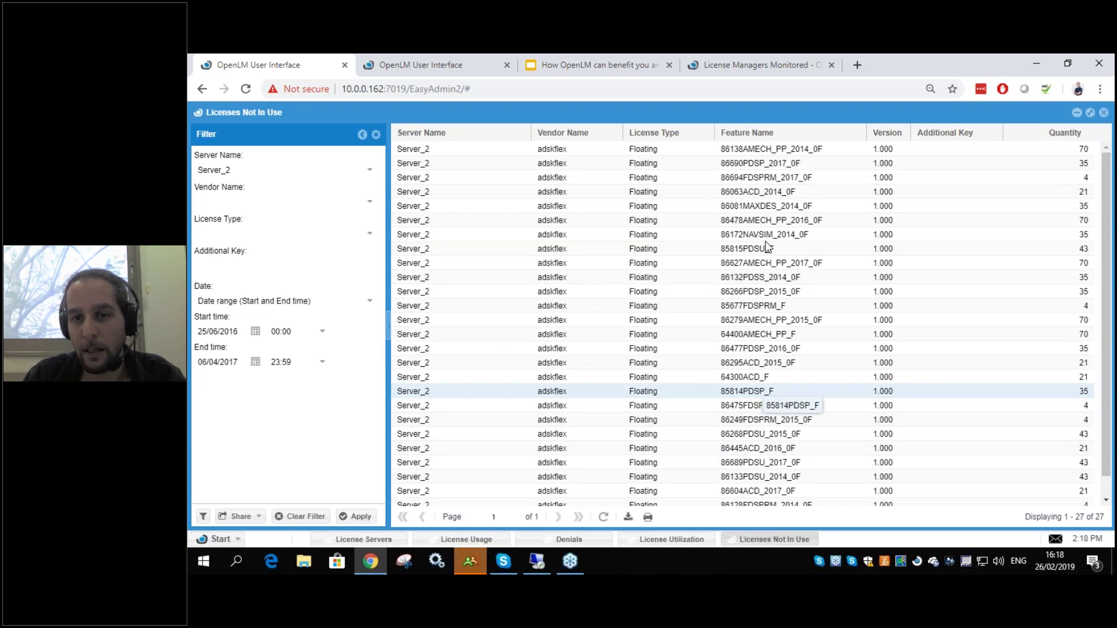
- Locate features 64400AMECH_PP_F and 85814PDSP_F in the unused licenses list and highlight their names
{"action": "scroll", "coordinate": [769, 363], "scroll_direction": "down", "scroll_amount": 1}
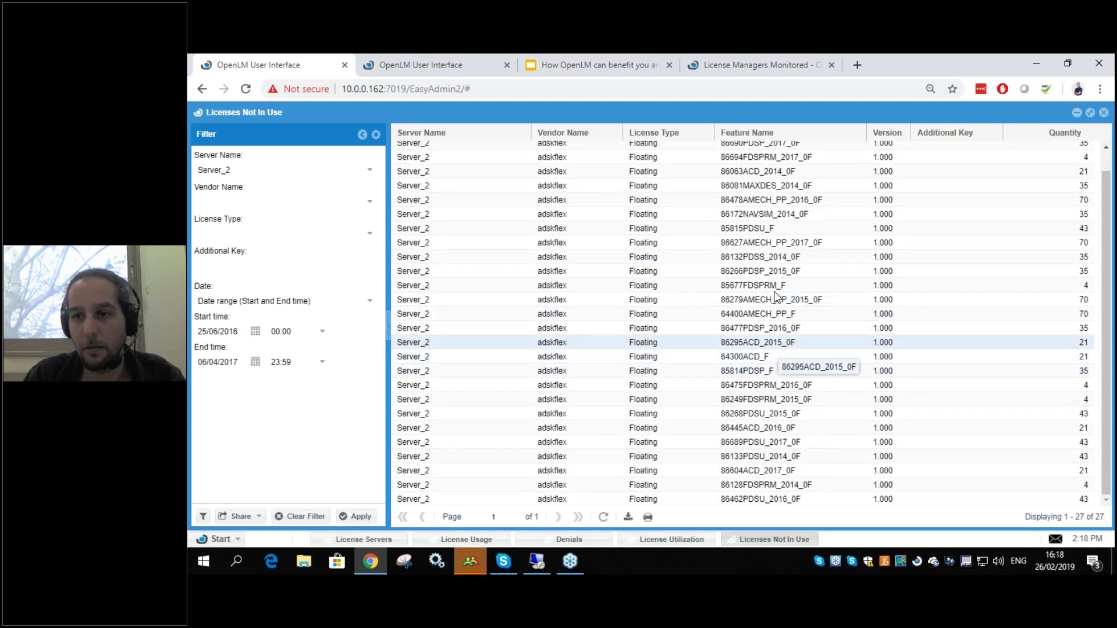
{"action": "double_click", "coordinate": [744, 314]}
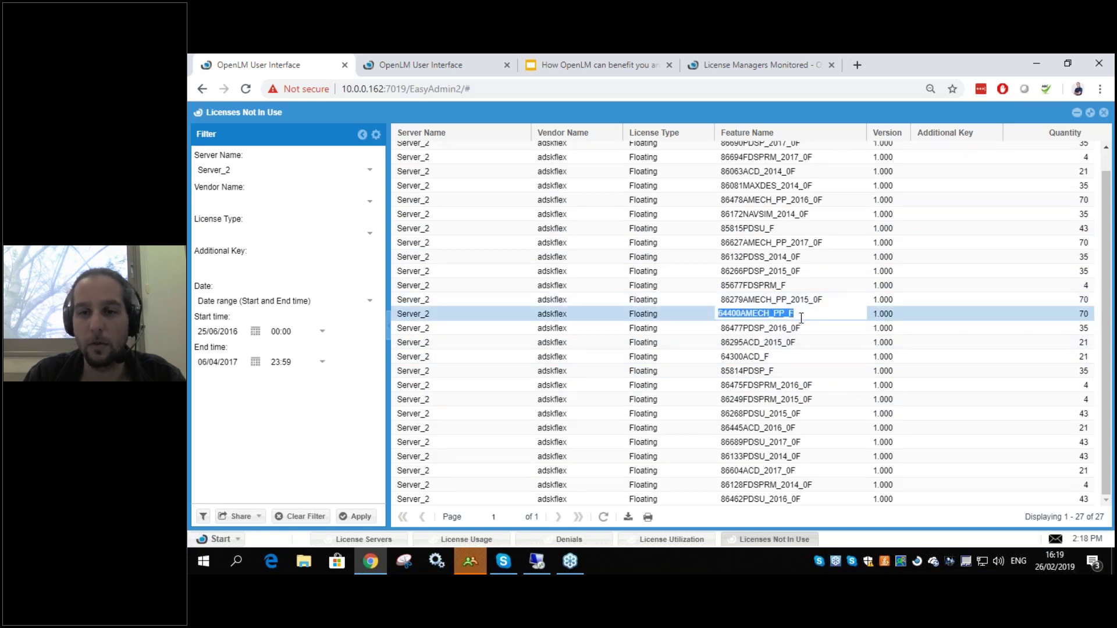
{"action": "left_click", "coordinate": [765, 314]}
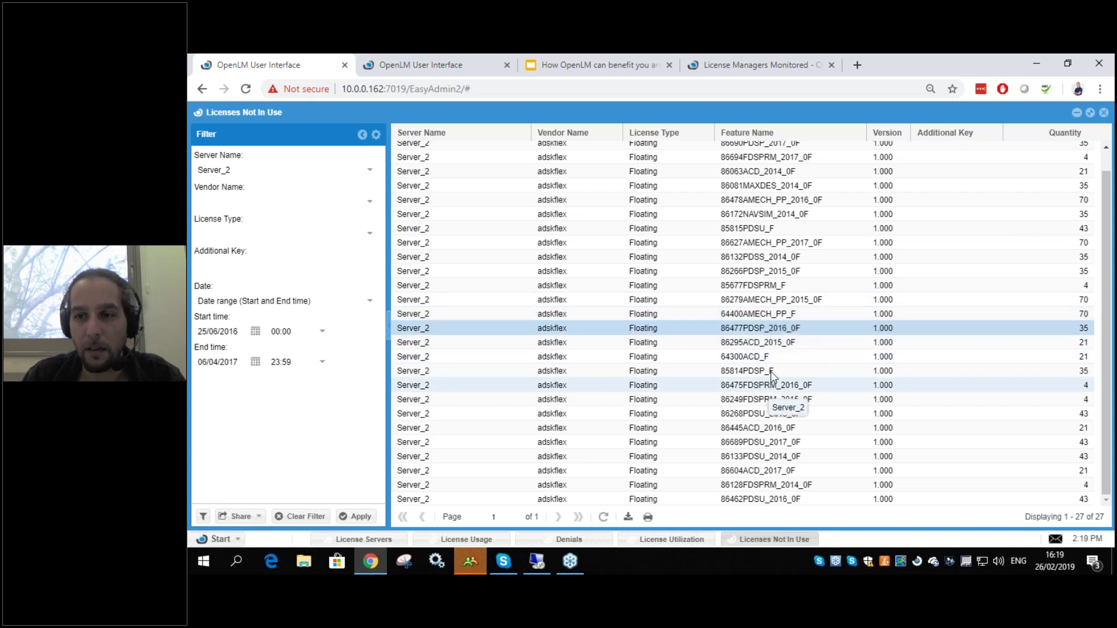
{"action": "double_click", "coordinate": [740, 374]}
{"action": "left_click", "coordinate": [741, 374]}
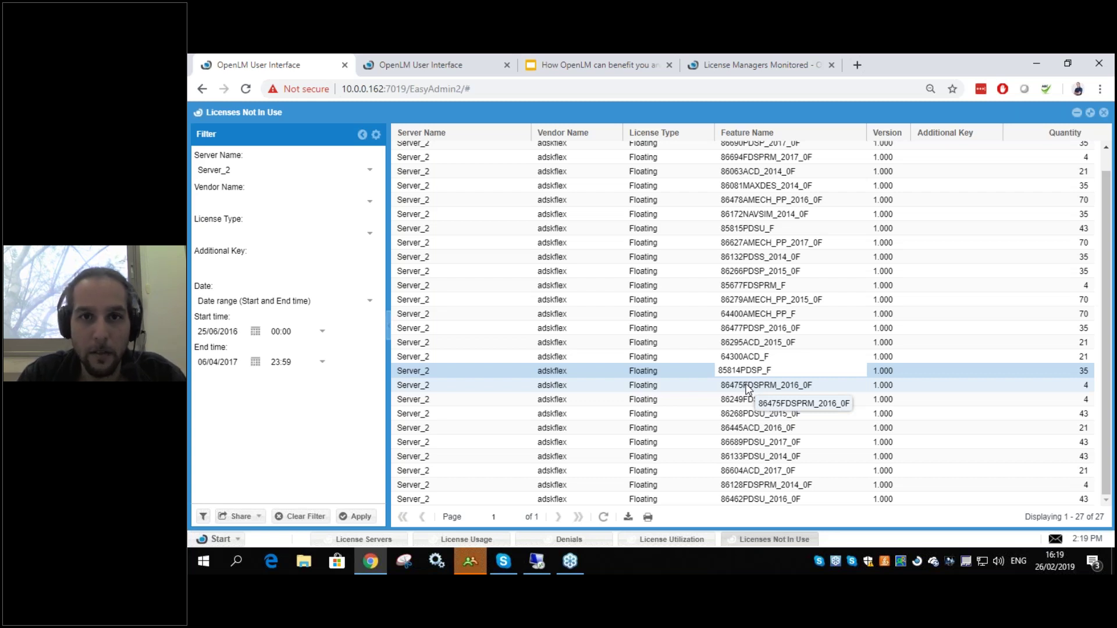
- View the OpenLM architecture slide in the Google Slides presentation and return to the License Utilization report on 10.0.0.162
{"action": "left_click", "coordinate": [602, 55]}
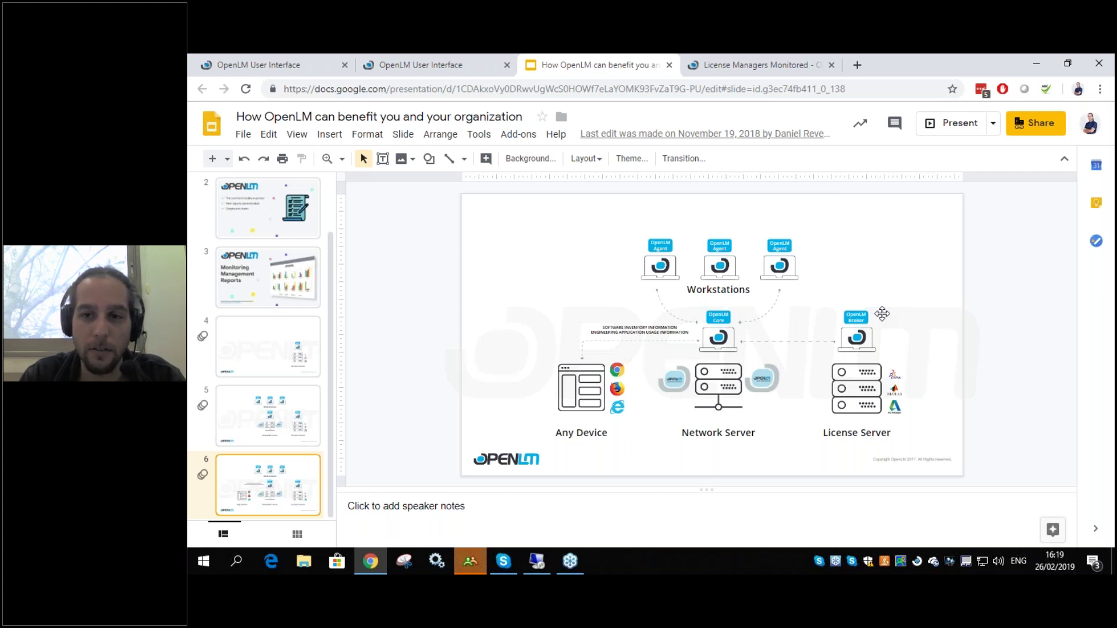
{"action": "left_click", "coordinate": [259, 64]}
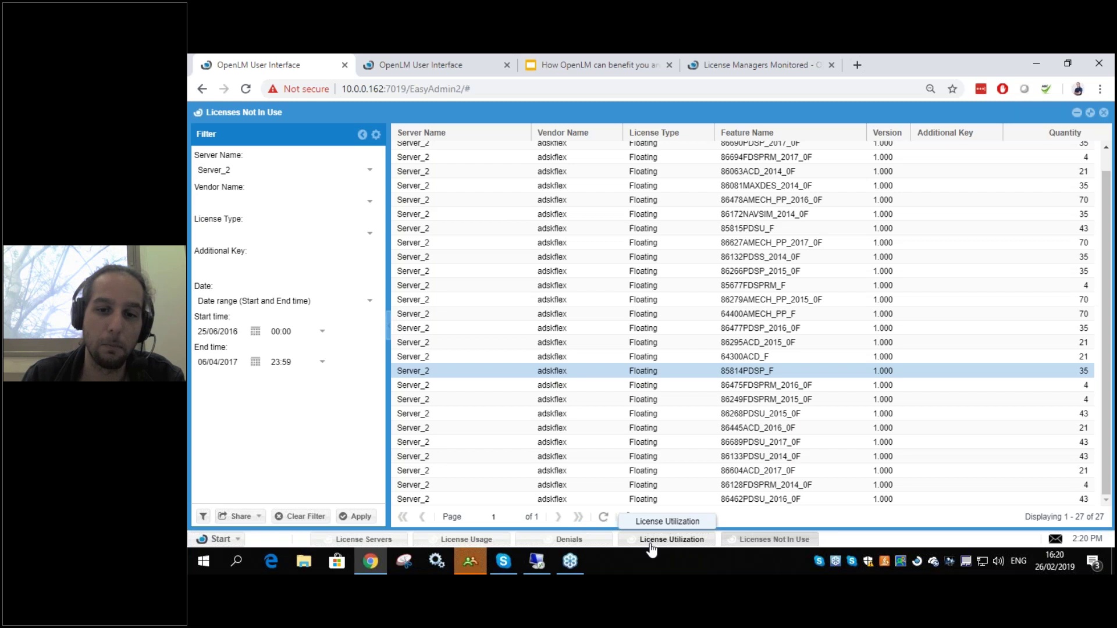
{"action": "left_click", "coordinate": [650, 542]}
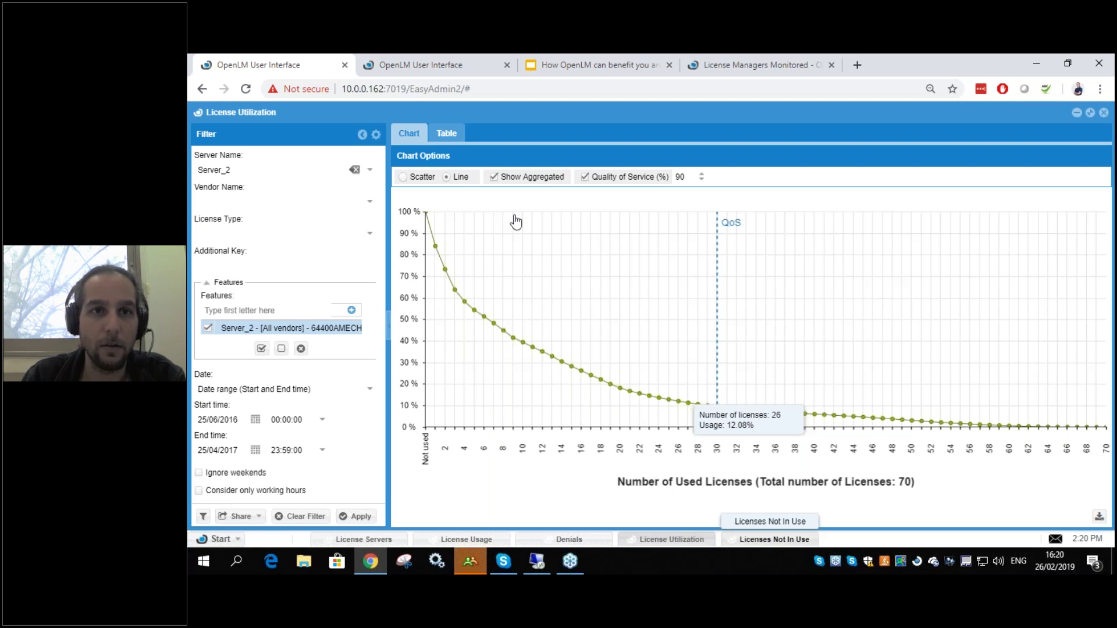
- Switch to the demov4 instance and run the License Activity report without any filters
{"action": "left_click", "coordinate": [420, 65]}
{"action": "left_click", "coordinate": [221, 538]}
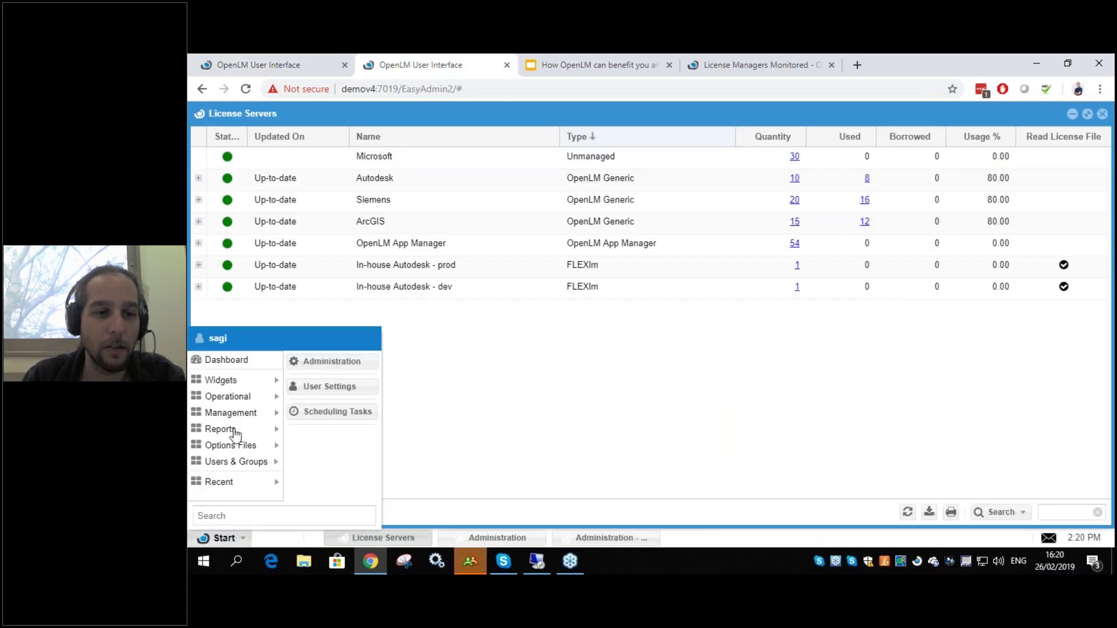
{"action": "mouse_move", "coordinate": [235, 434]}
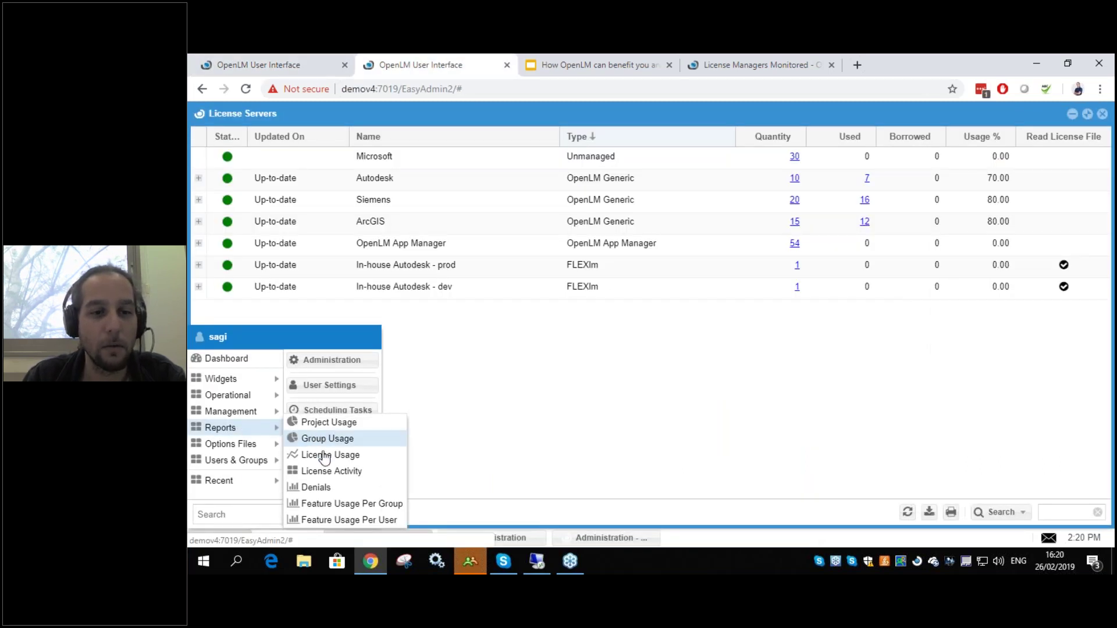
{"action": "left_click", "coordinate": [316, 472]}
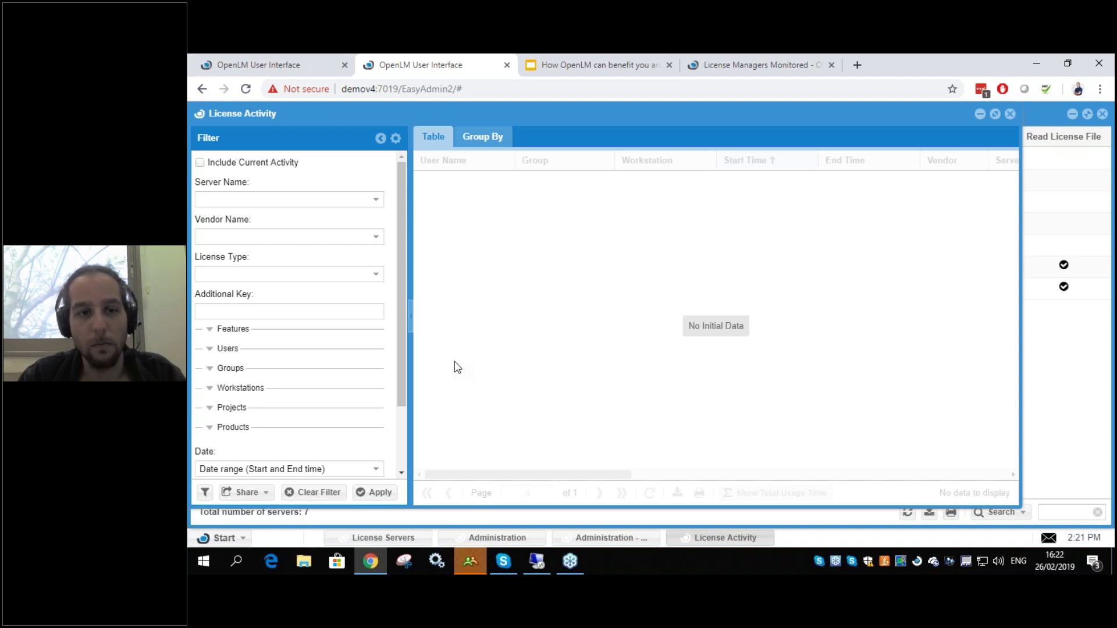
{"action": "left_click", "coordinate": [381, 492]}
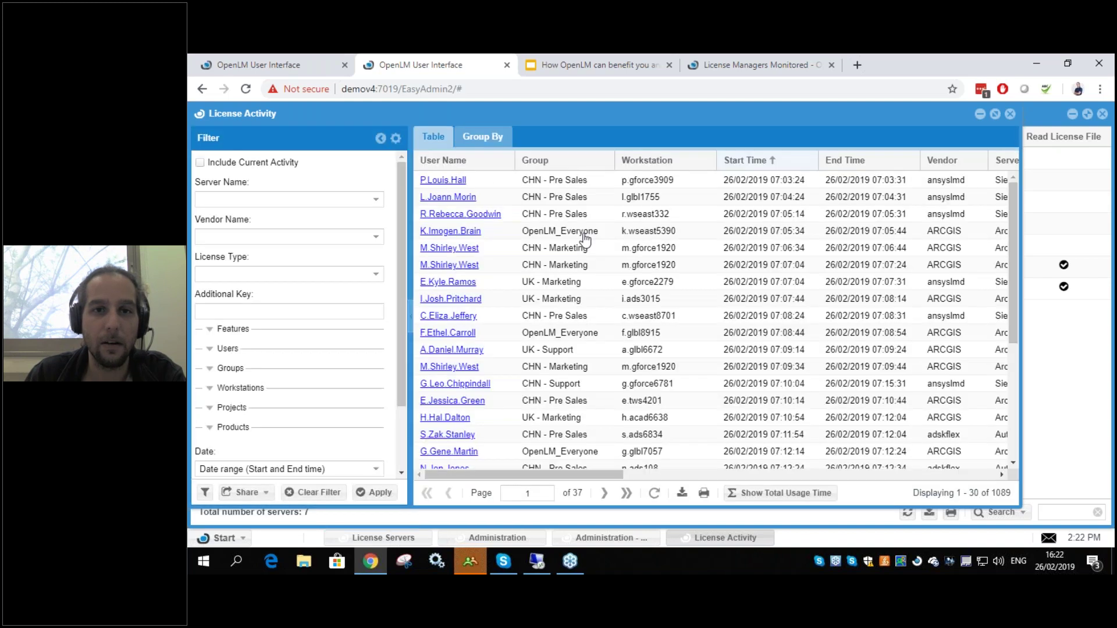
- Group the license activity by User, regroup it by Group and select the CHN - Marketing row
{"action": "left_click", "coordinate": [631, 166]}
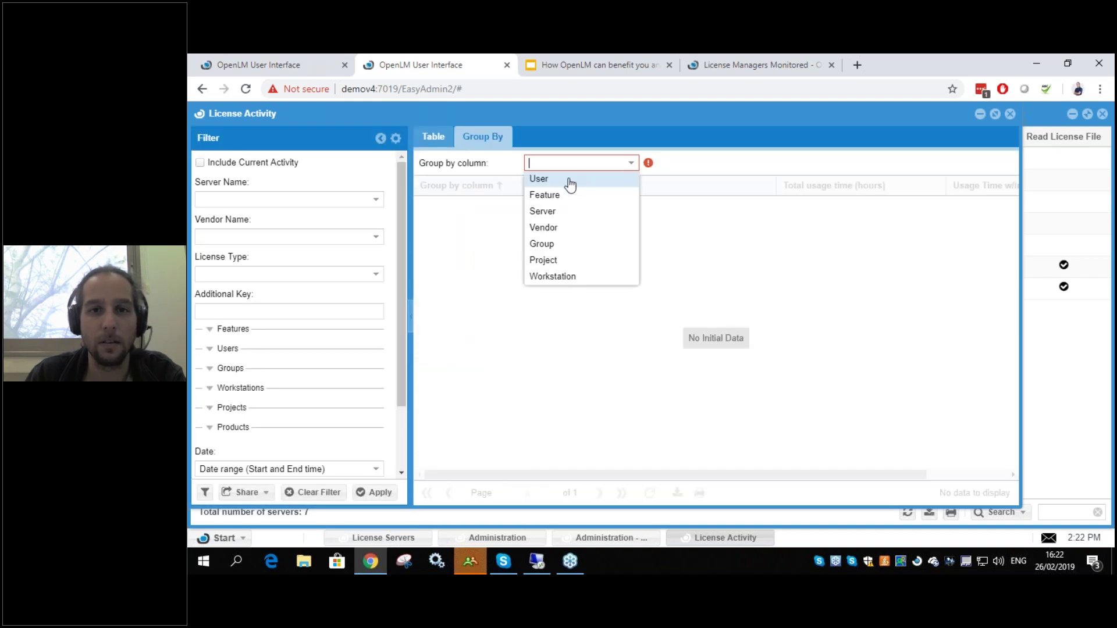
{"action": "left_click", "coordinate": [393, 497]}
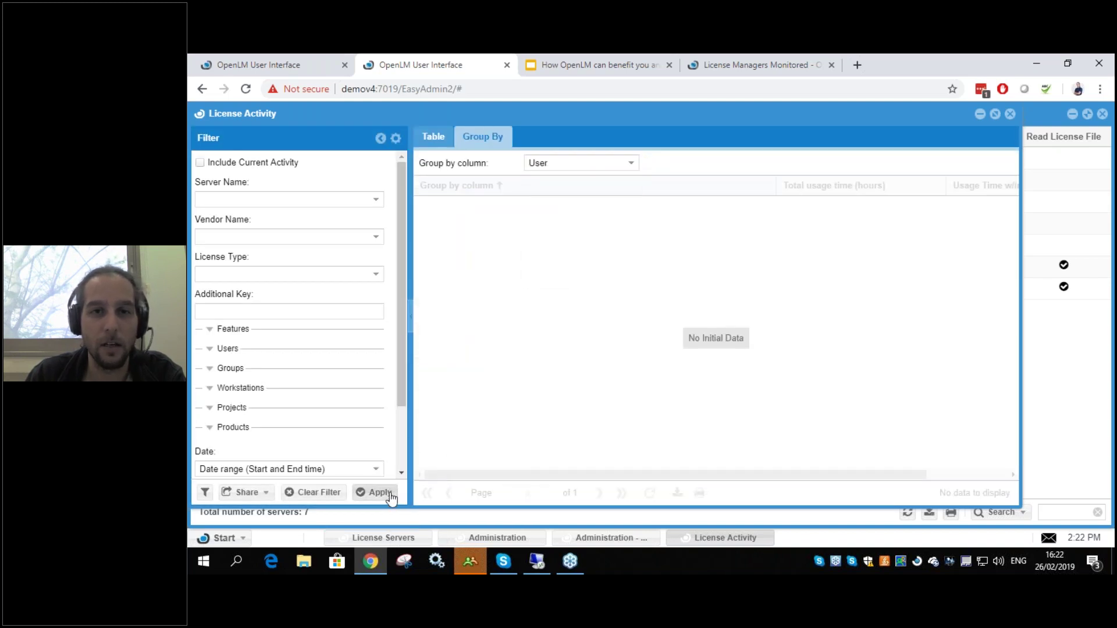
{"action": "left_click", "coordinate": [631, 166]}
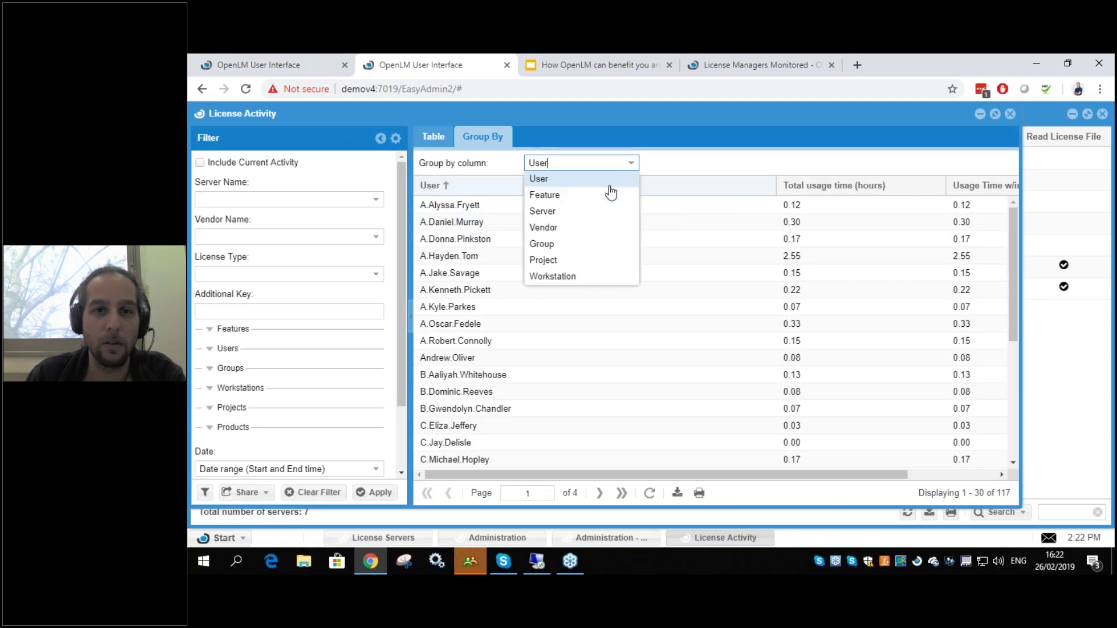
{"action": "left_click", "coordinate": [605, 244]}
{"action": "left_click", "coordinate": [380, 493]}
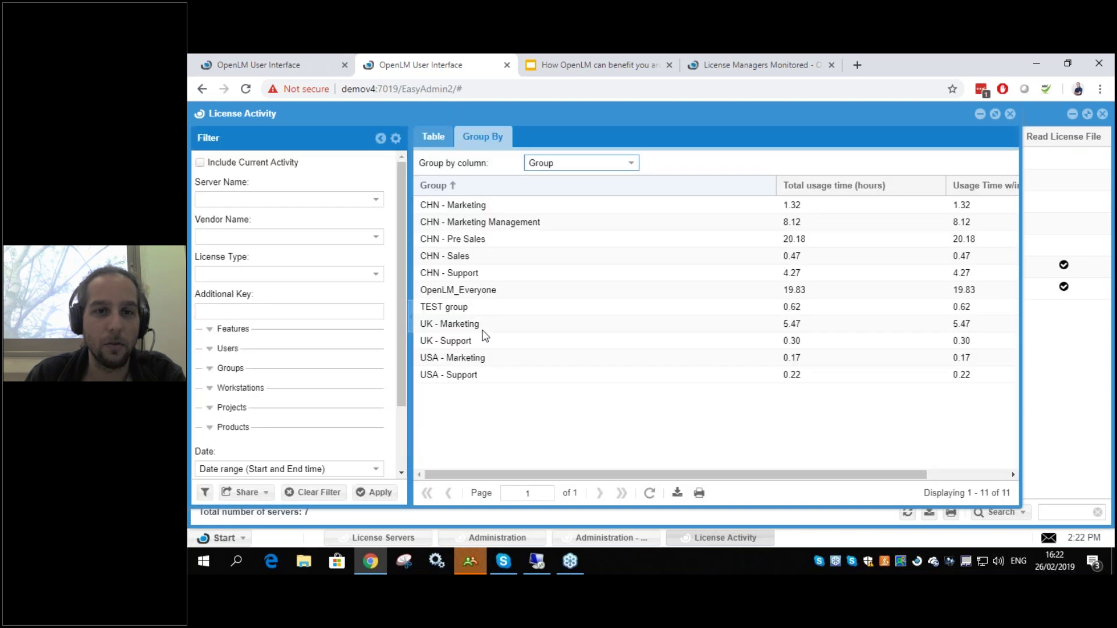
{"action": "left_click", "coordinate": [606, 207]}
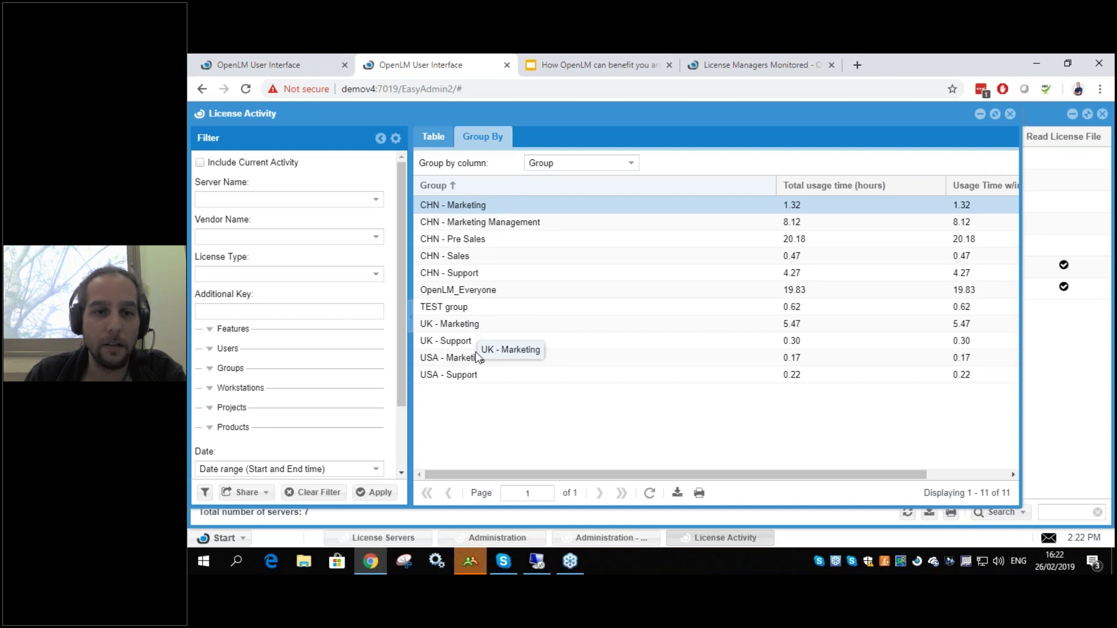
- Sort the groups by total usage time in descending order and check the CHN - Pre Sales and USA - Marketing rows
{"action": "left_click", "coordinate": [799, 186]}
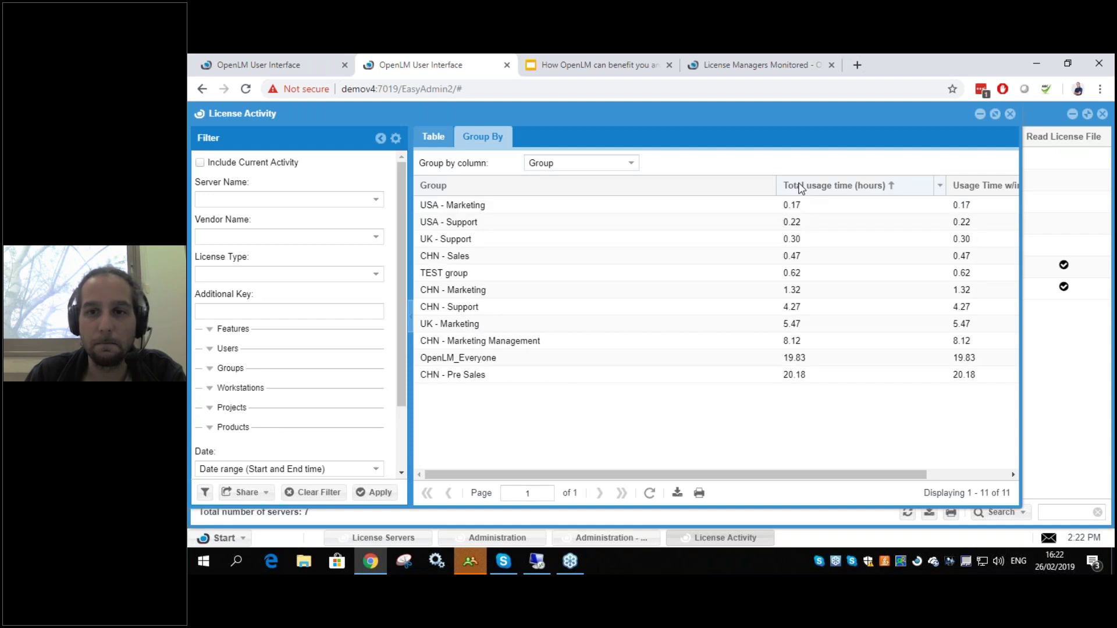
{"action": "left_click", "coordinate": [799, 186]}
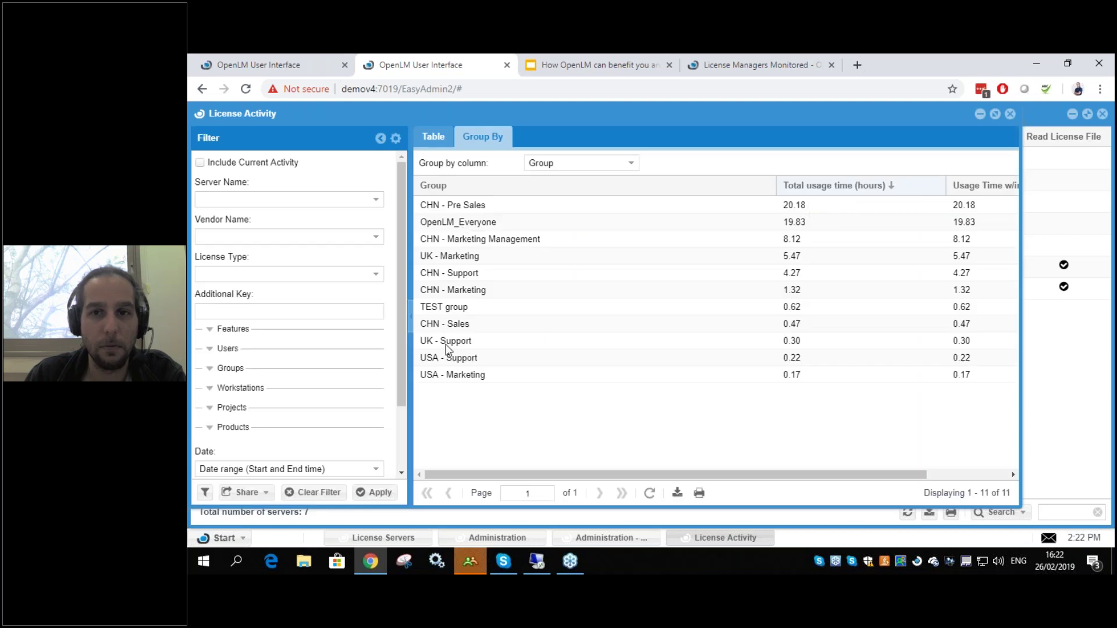
{"action": "left_click", "coordinate": [472, 208]}
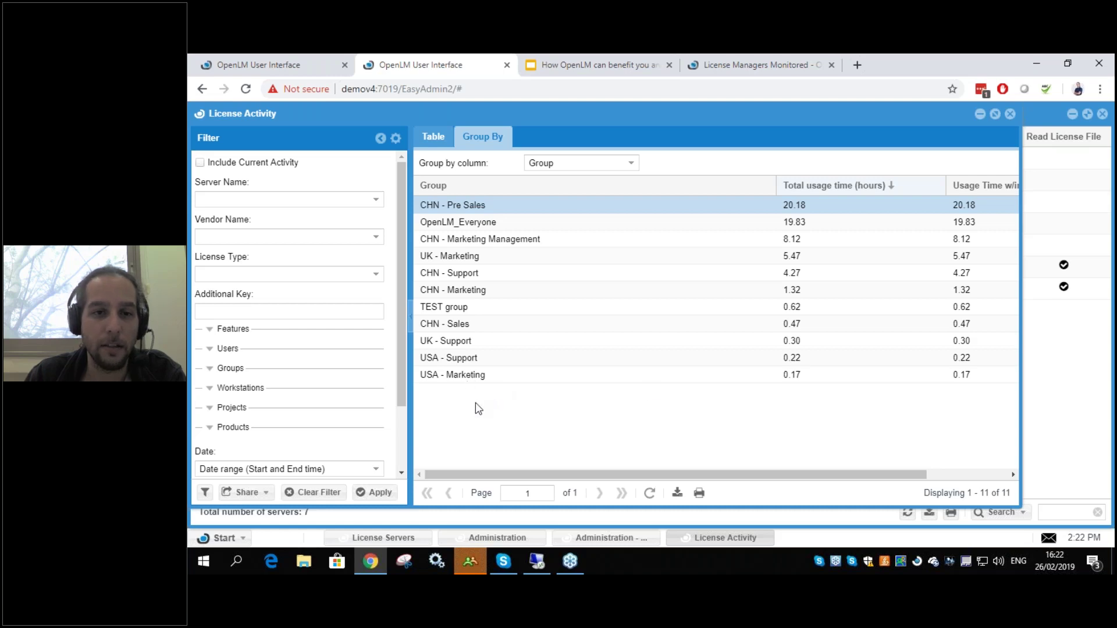
{"action": "left_click", "coordinate": [489, 377]}
- Return to the ungrouped table of individual license activity sessions
{"action": "left_click", "coordinate": [441, 139]}
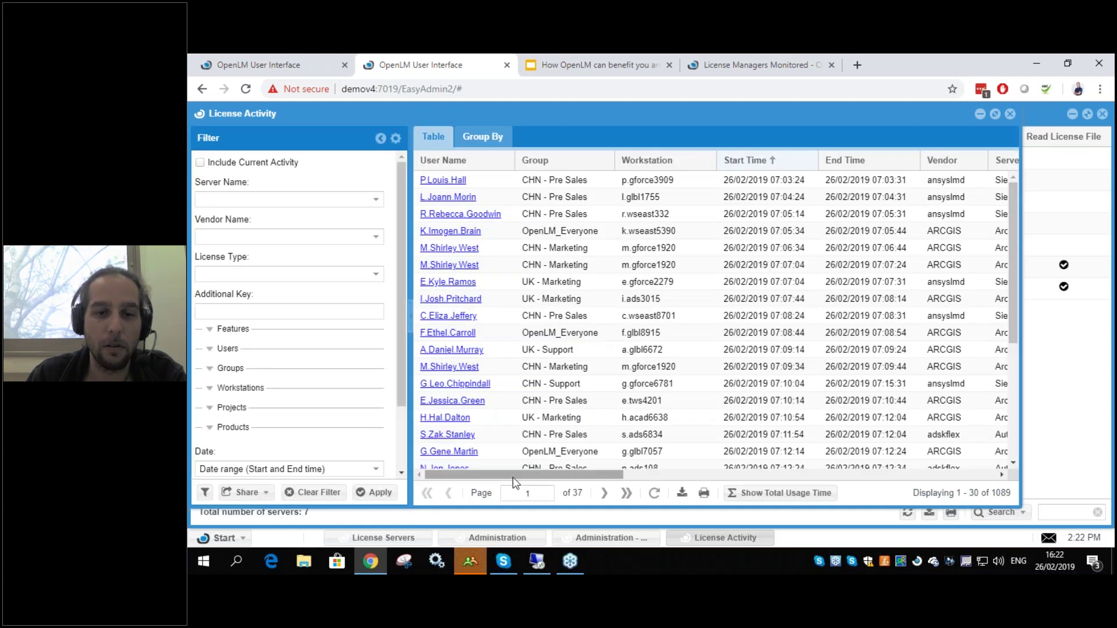
{"action": "mouse_move", "coordinate": [518, 481]}
{"action": "left_mouse_down"}
{"action": "mouse_move", "coordinate": [900, 482]}
{"action": "mouse_move", "coordinate": [524, 482]}
{"action": "left_mouse_up"}
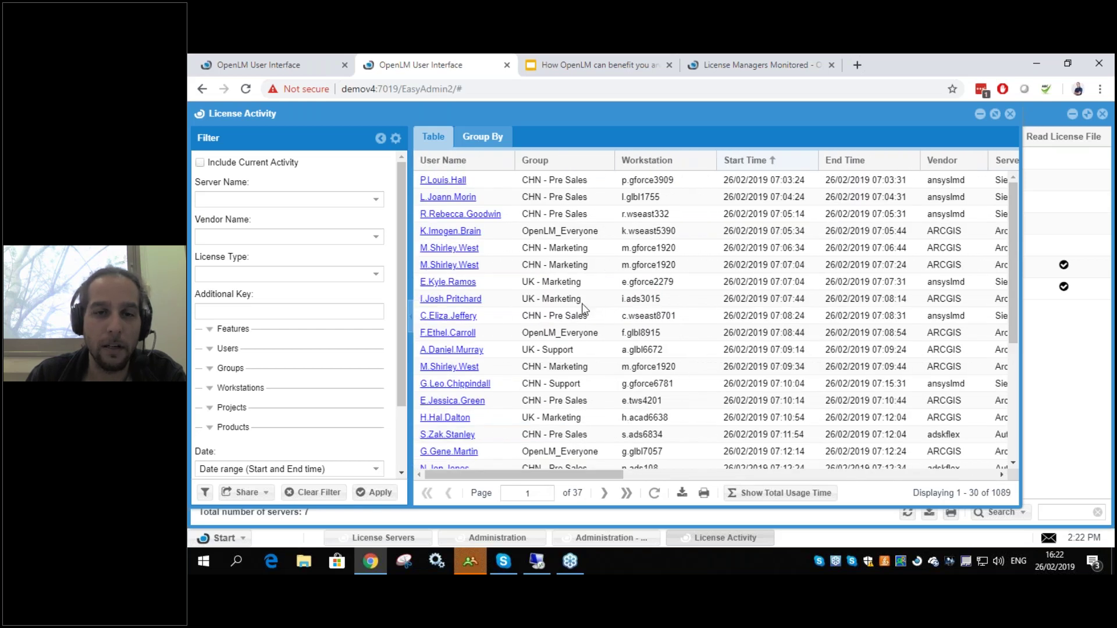
- Examine the remaining columns of the license activity table, including the token usage and idle time columns
{"action": "left_click", "coordinate": [672, 298]}
{"action": "left_click_drag", "start_coordinate": [594, 475], "coordinate": [983, 475]}
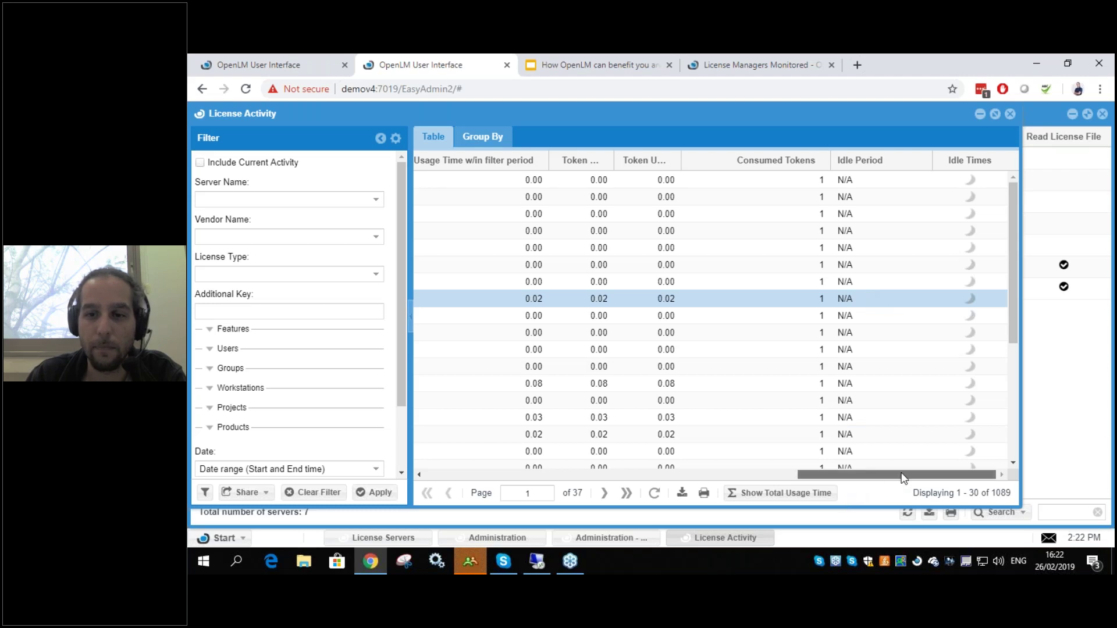
{"action": "left_click_drag", "start_coordinate": [903, 478], "coordinate": [524, 477]}
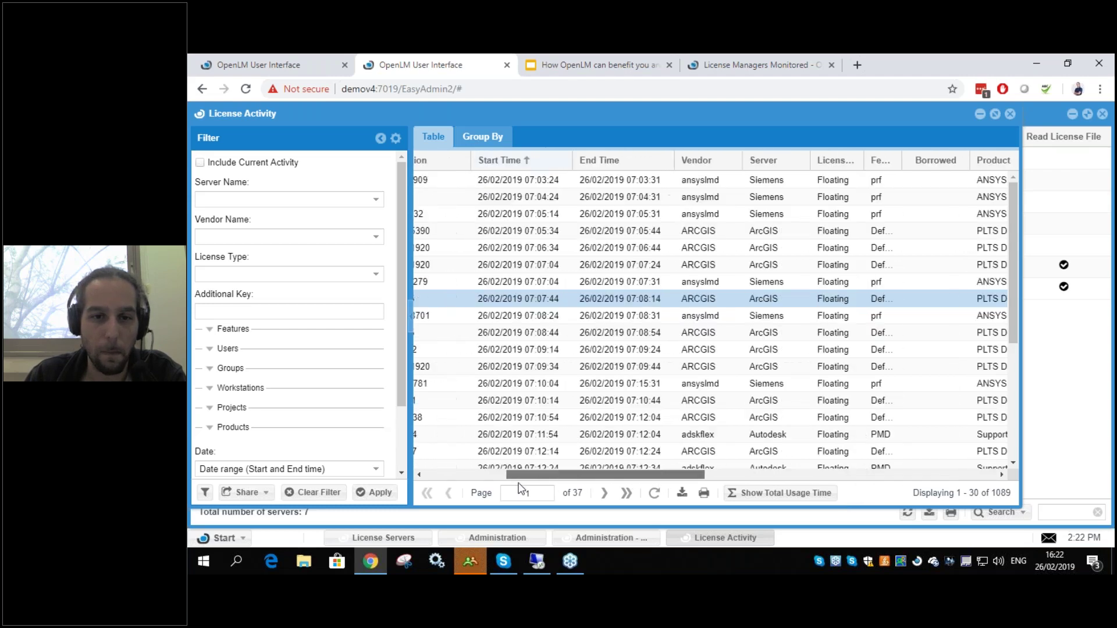
{"action": "left_click", "coordinate": [683, 494]}
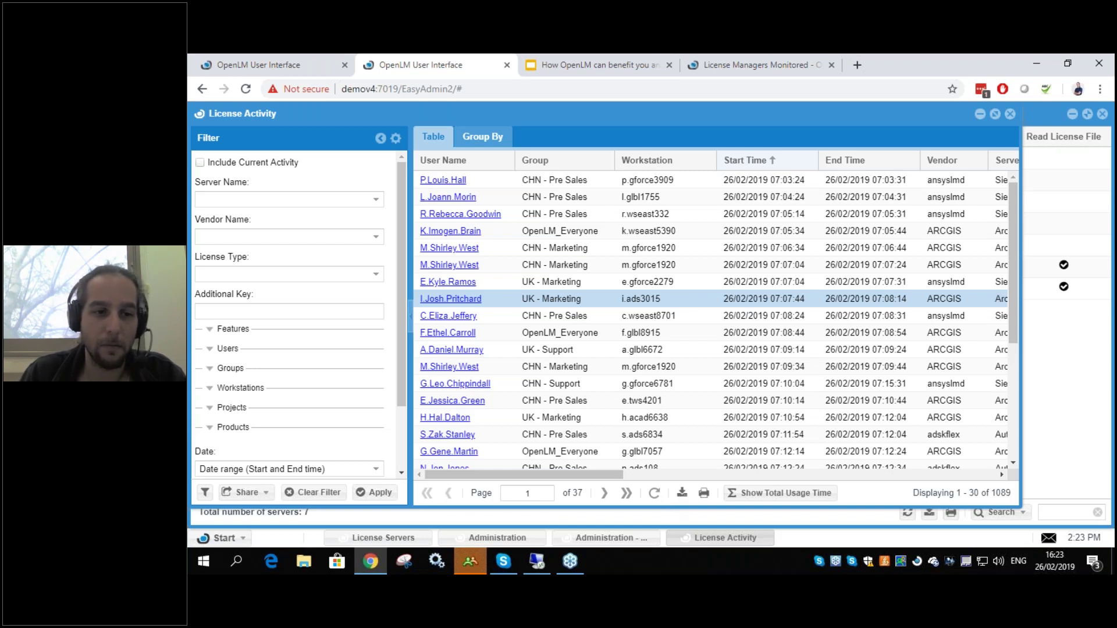
- Display the list of available report types
{"action": "left_click", "coordinate": [223, 538]}
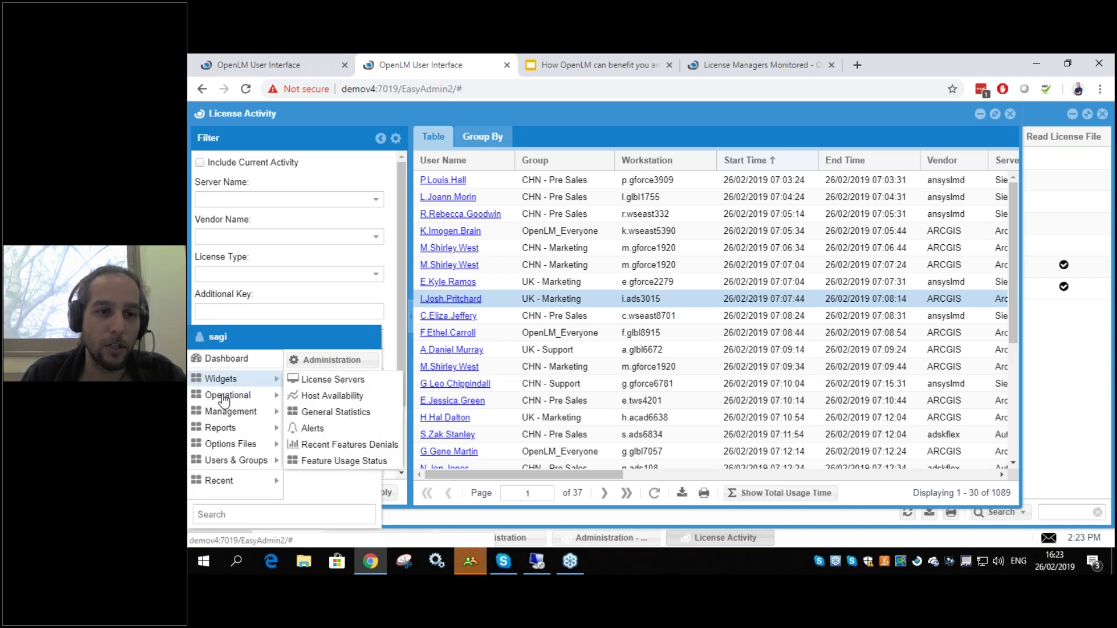
{"action": "mouse_move", "coordinate": [221, 414]}
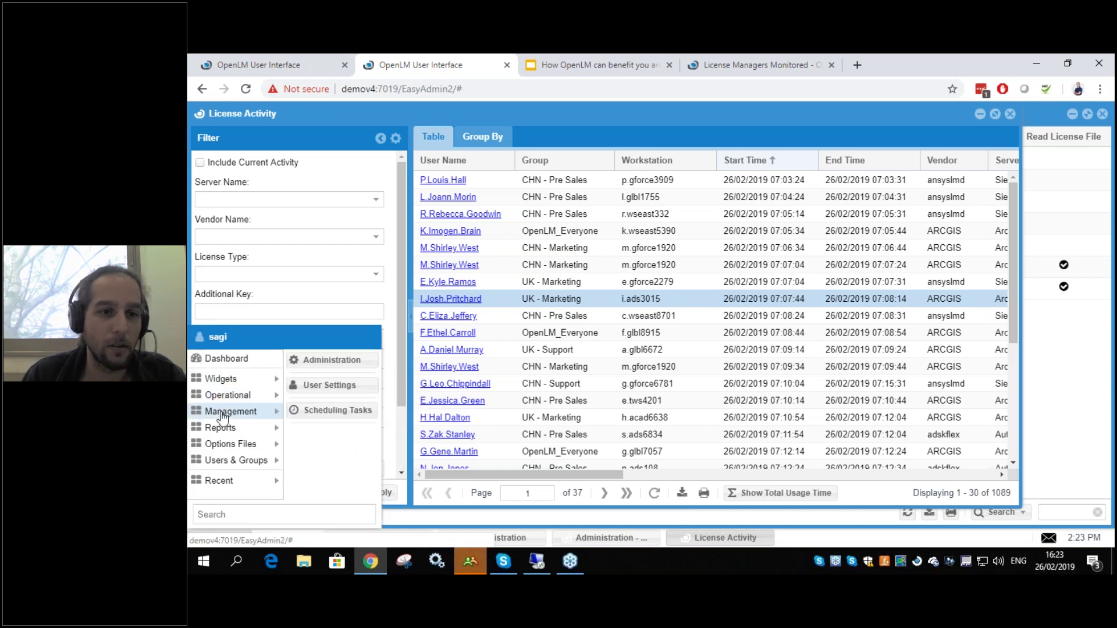
{"action": "mouse_move", "coordinate": [229, 432]}
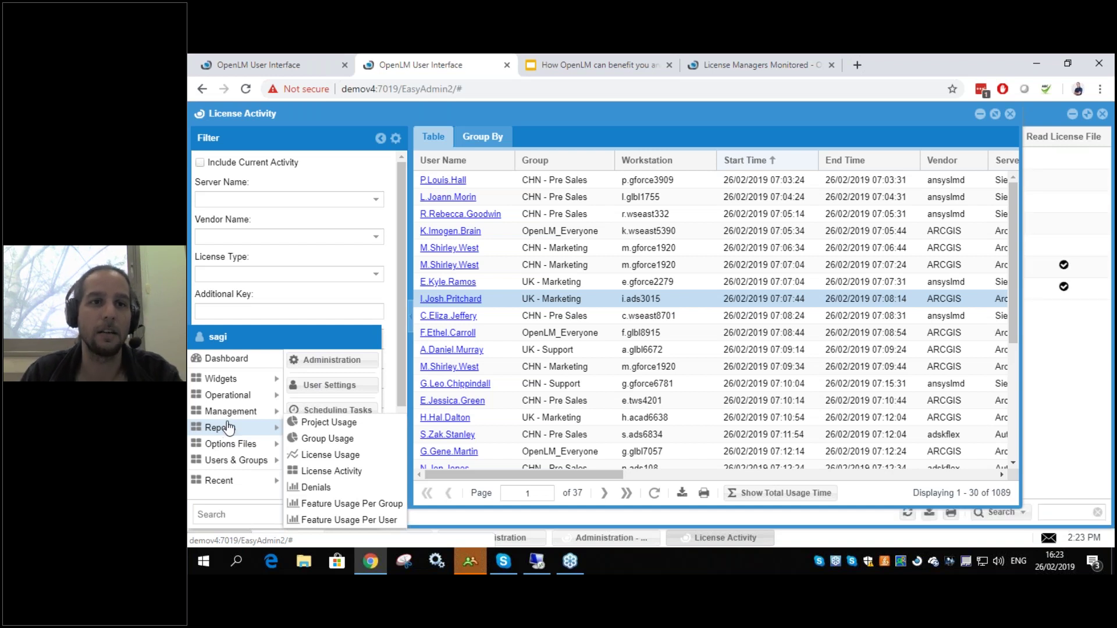
- Switch to the 10.0.0.162 instance and revisit the License Servers, Denials, License Utilization and Licenses Not In Use windows
{"action": "left_click", "coordinate": [258, 62]}
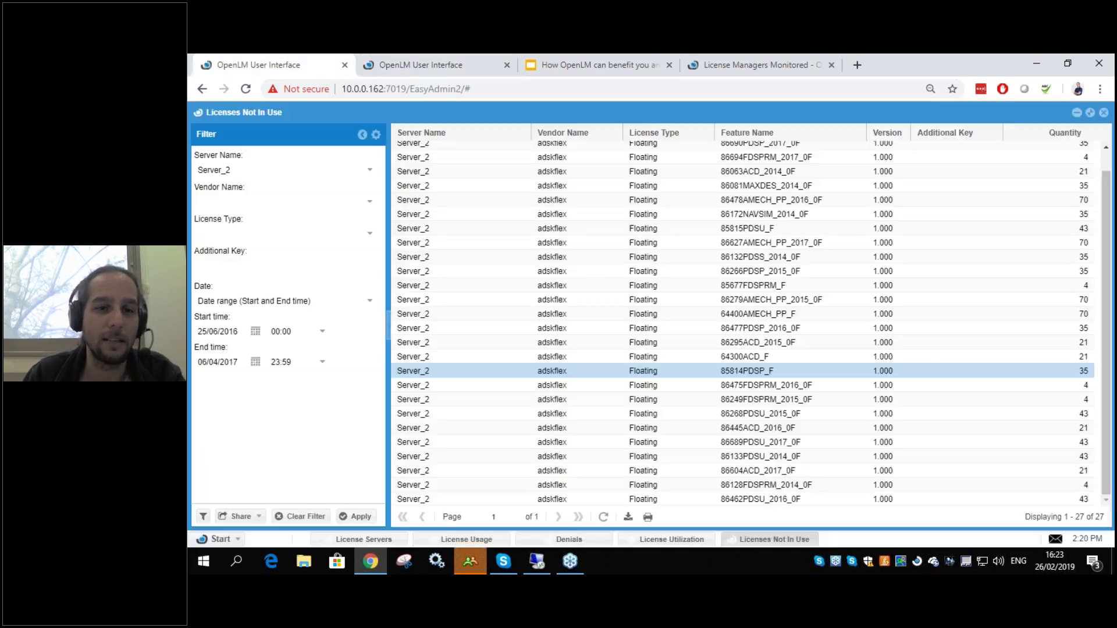
{"action": "left_click", "coordinate": [381, 540]}
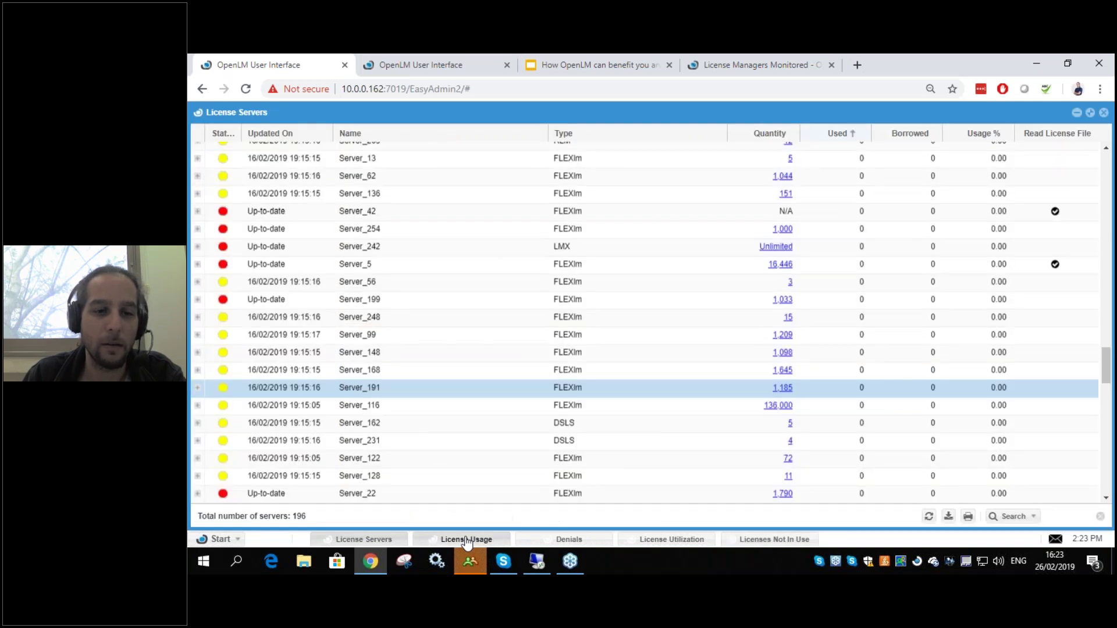
{"action": "left_click", "coordinate": [552, 541]}
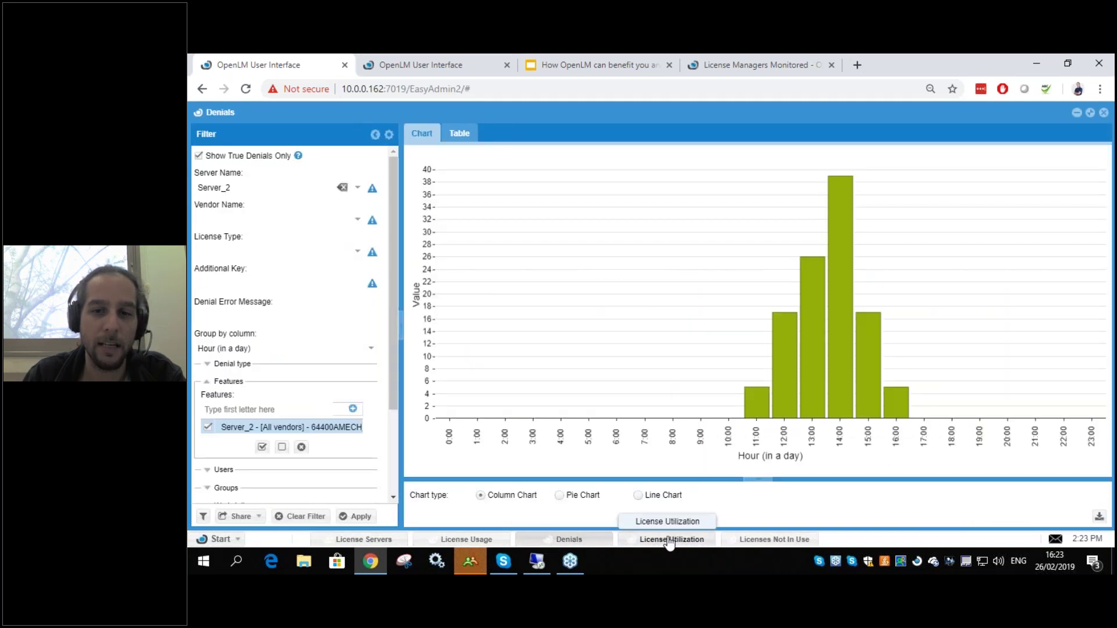
{"action": "left_click", "coordinate": [763, 541]}
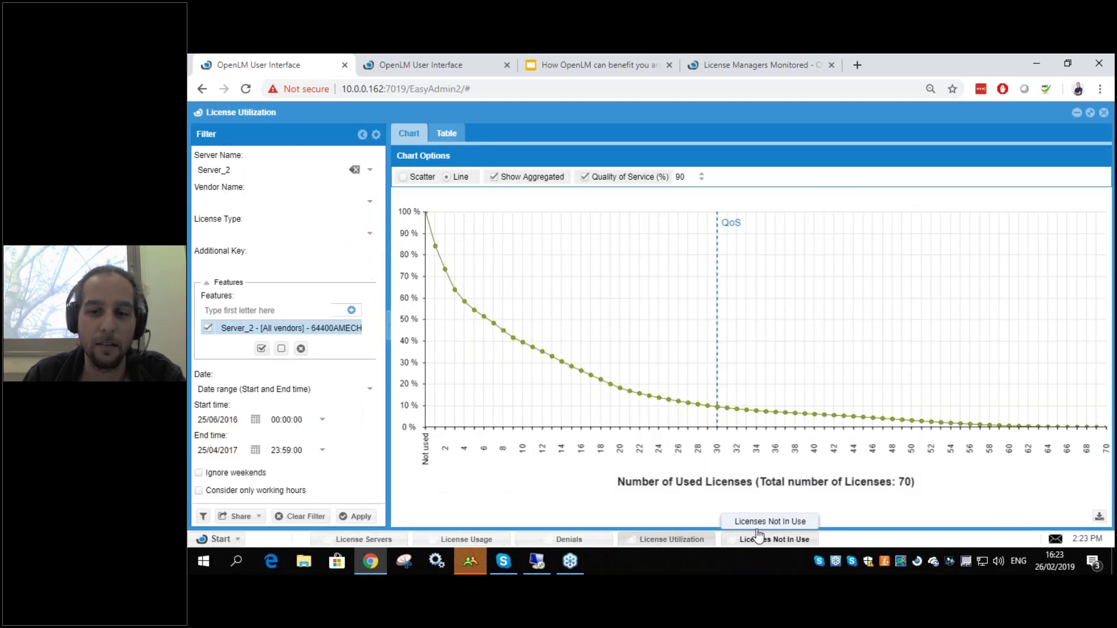
- Restrict the License Utilization report for Server_2 on the 10.0.0.162 instance to working hours only and rerun it
{"action": "left_click", "coordinate": [413, 64]}
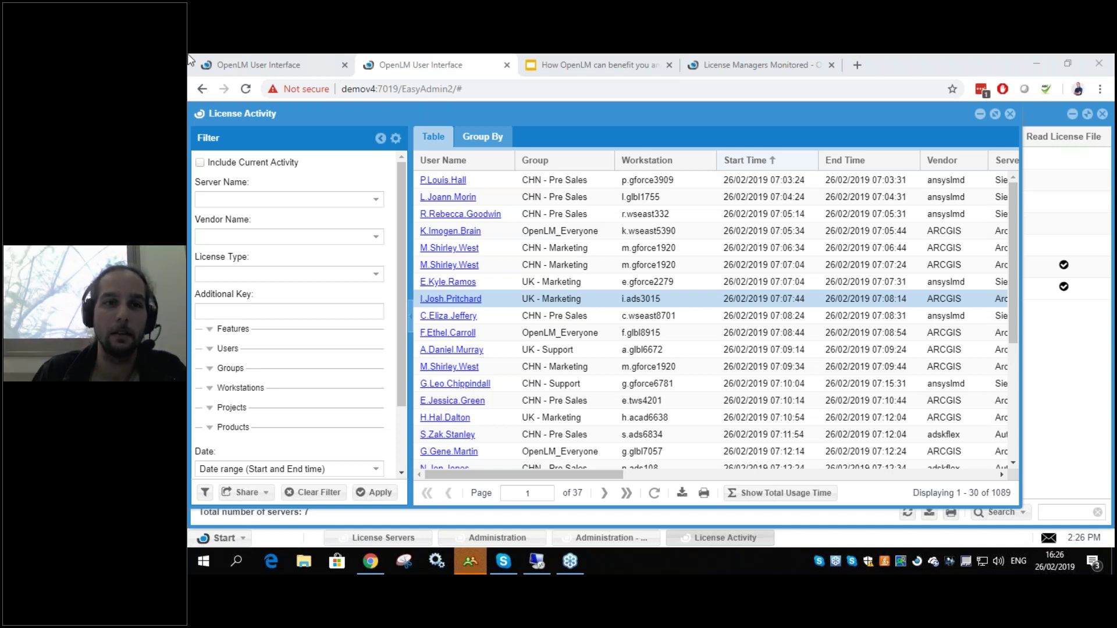
{"action": "left_click", "coordinate": [256, 64]}
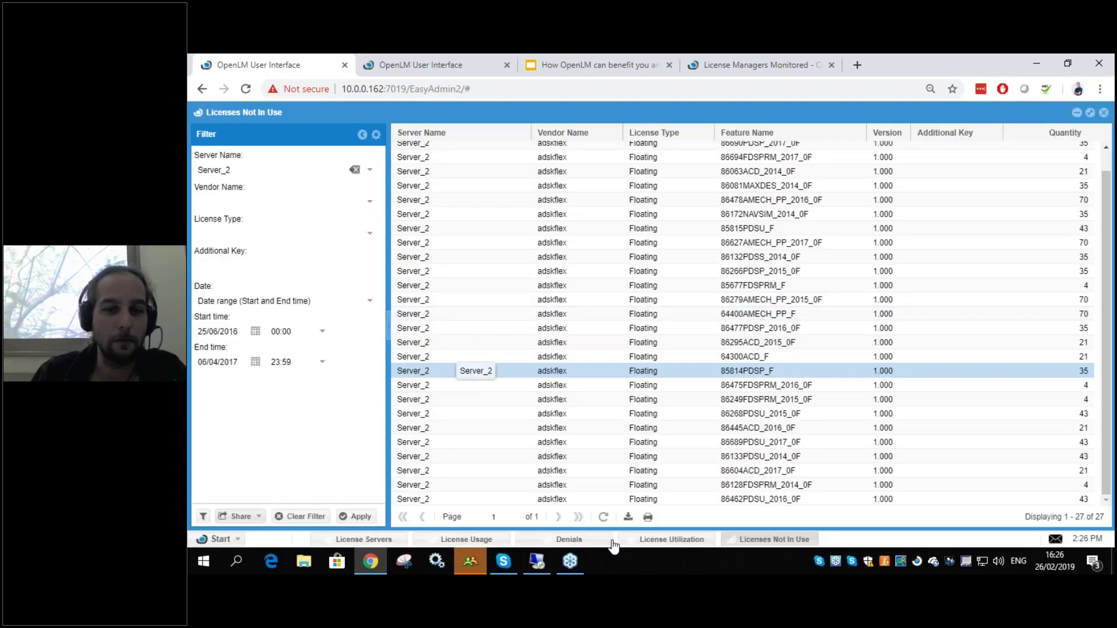
{"action": "left_click", "coordinate": [672, 541]}
{"action": "left_click", "coordinate": [198, 490]}
{"action": "left_click", "coordinate": [356, 516]}
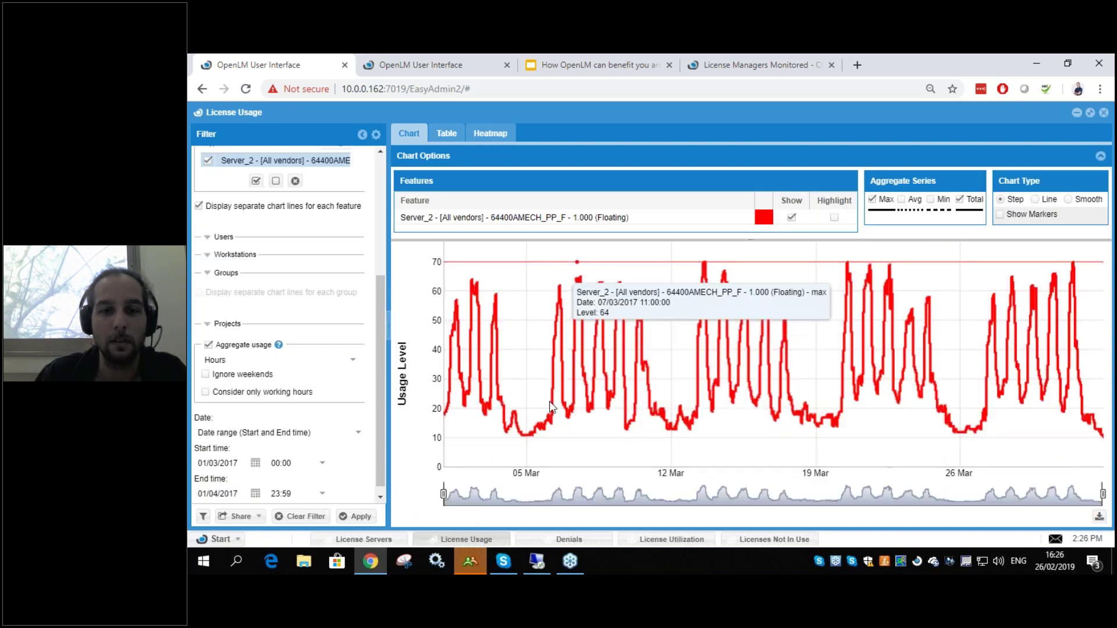
- Limit the License Usage chart to working hours only and rerun the report
{"action": "left_click", "coordinate": [206, 392]}
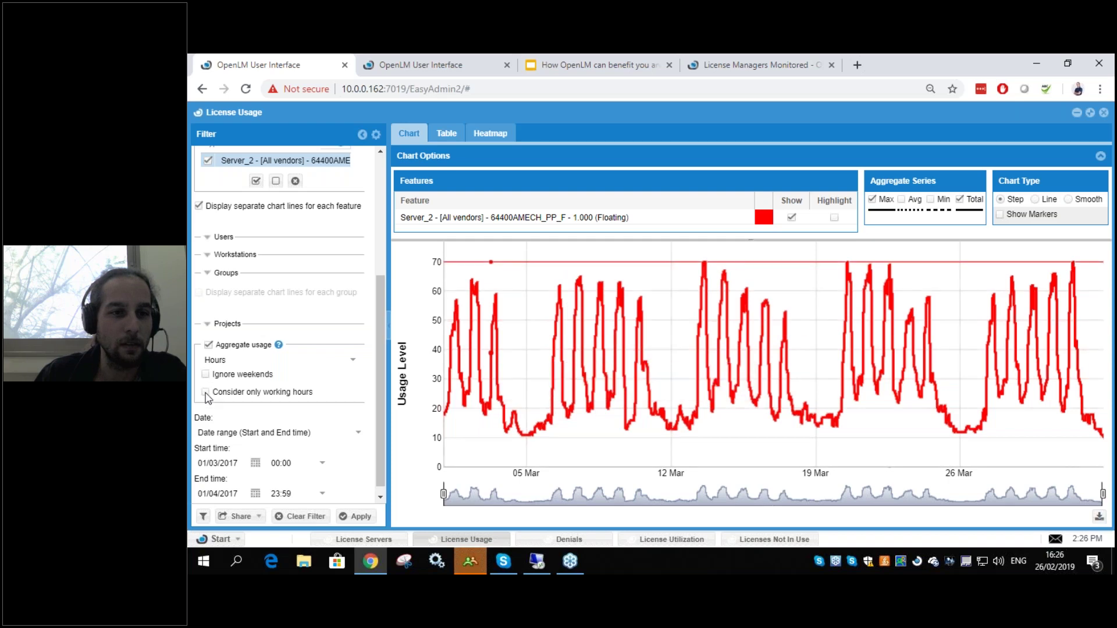
{"action": "left_click", "coordinate": [356, 516]}
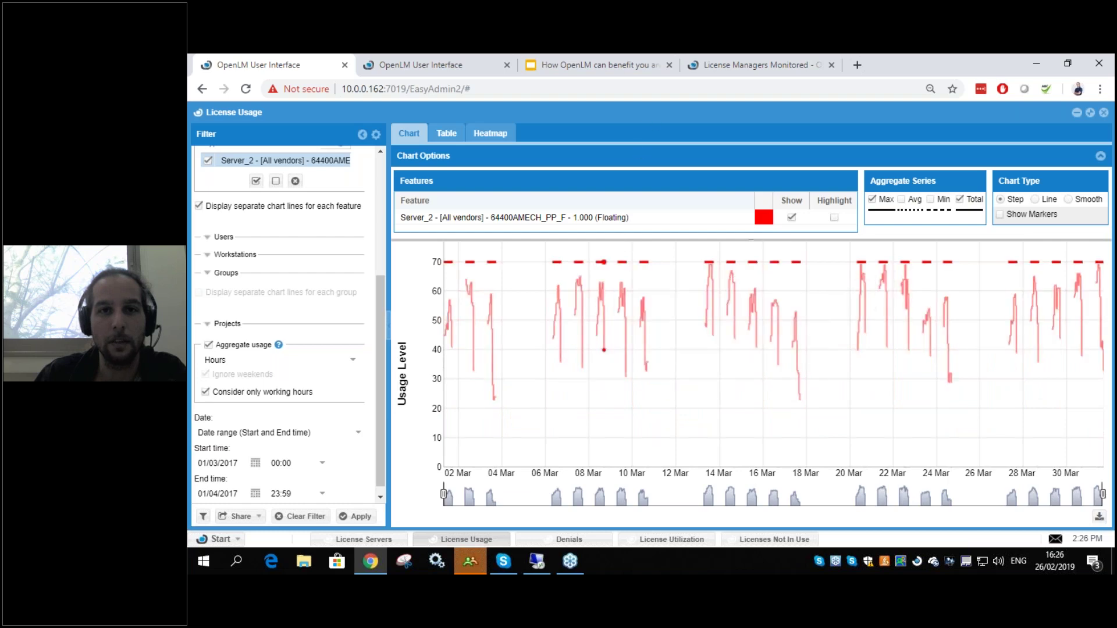
- Return to the License Utilization chart, set its quality of service to 95% and inspect where the QoS line falls
{"action": "left_click", "coordinate": [430, 64]}
{"action": "left_click", "coordinate": [274, 65]}
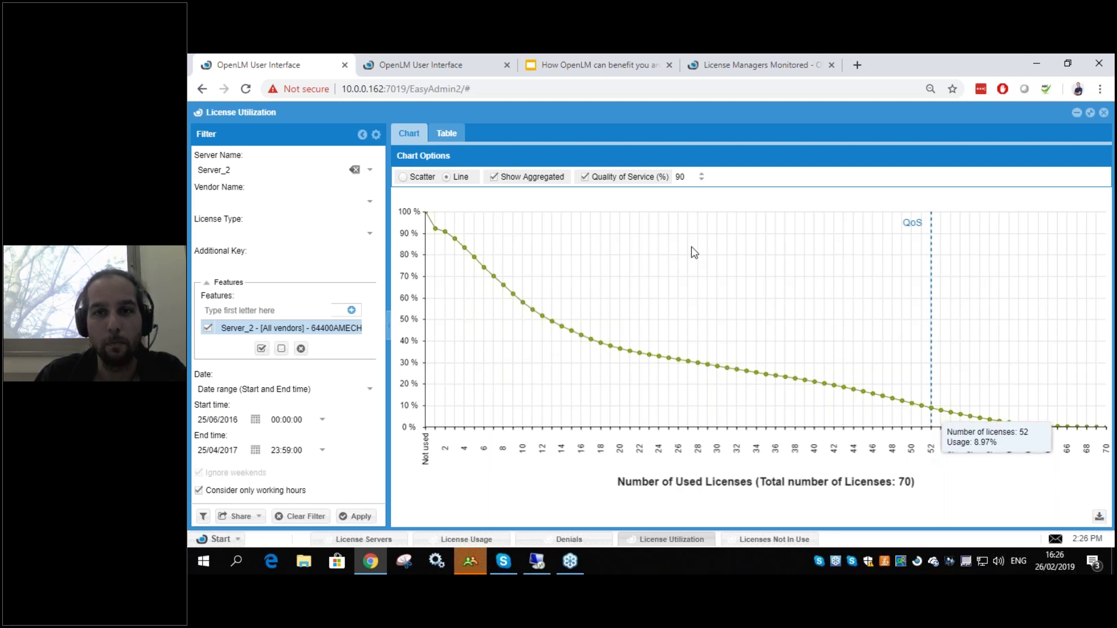
{"action": "double_click", "coordinate": [679, 177]}
{"action": "type", "text": "95"}
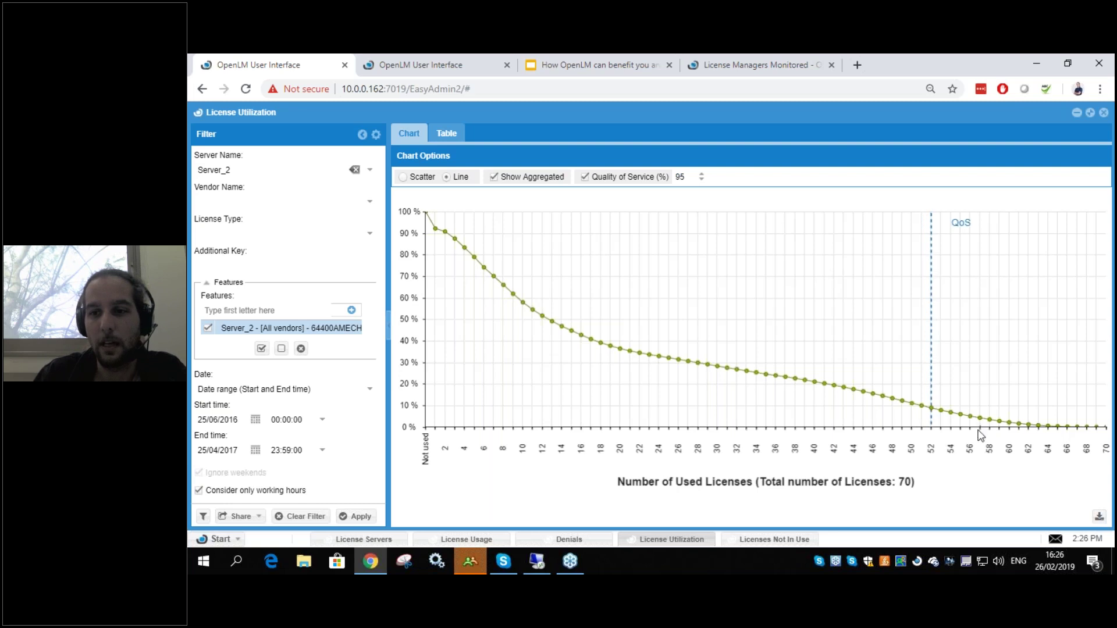
{"action": "mouse_move", "coordinate": [982, 423]}
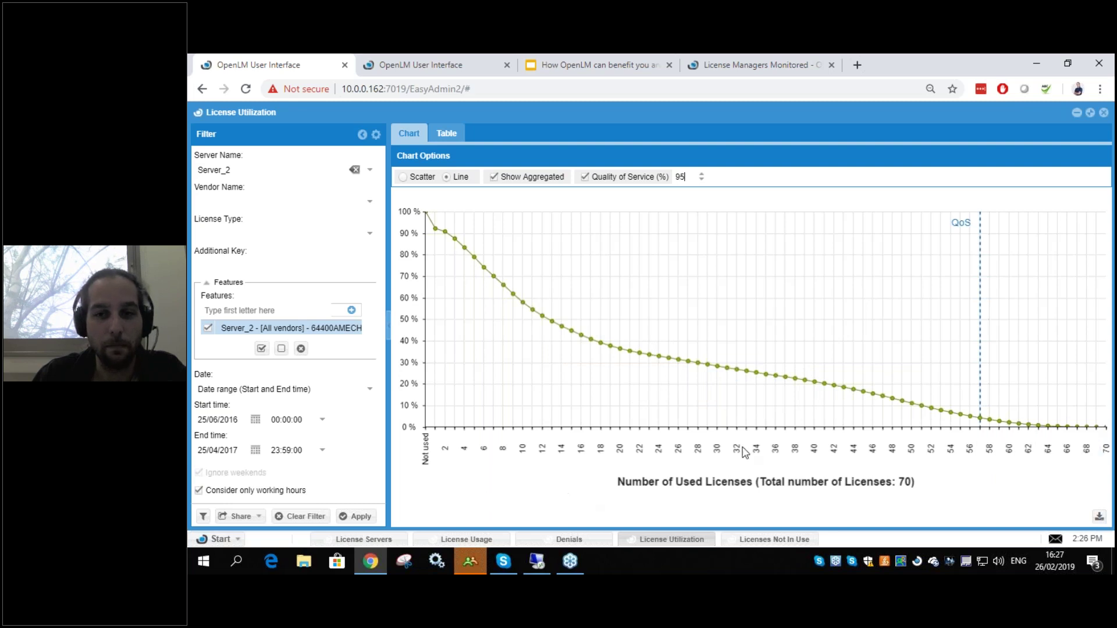
- Load the saved filter Workshop Demo Low into the License Utilization report, rerun it and inspect the end of the curve
{"action": "left_click", "coordinate": [203, 518]}
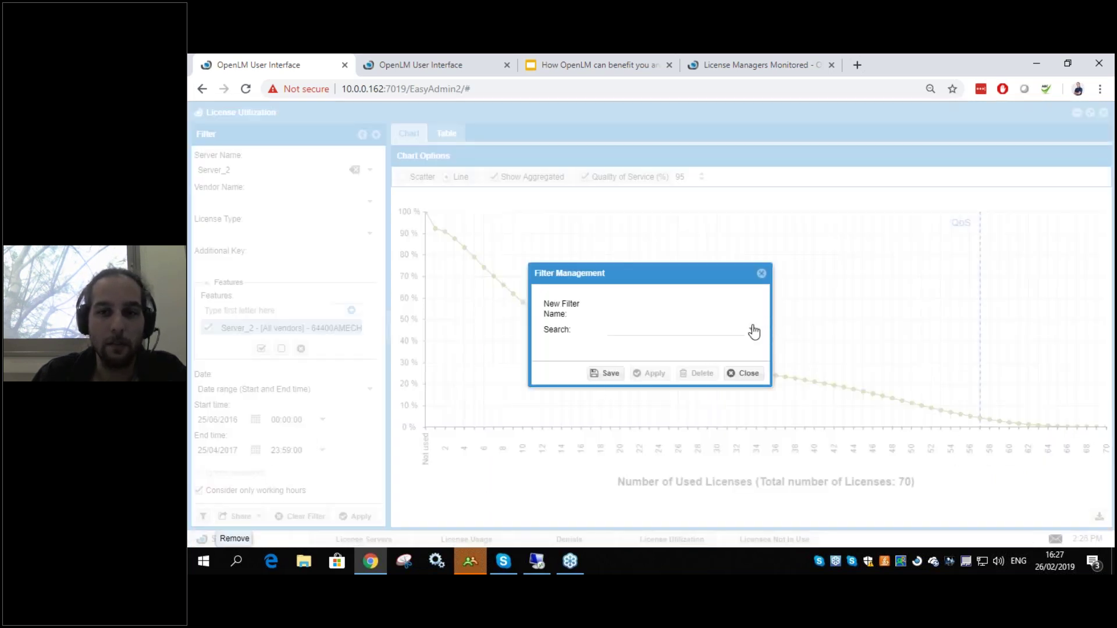
{"action": "left_click", "coordinate": [749, 330]}
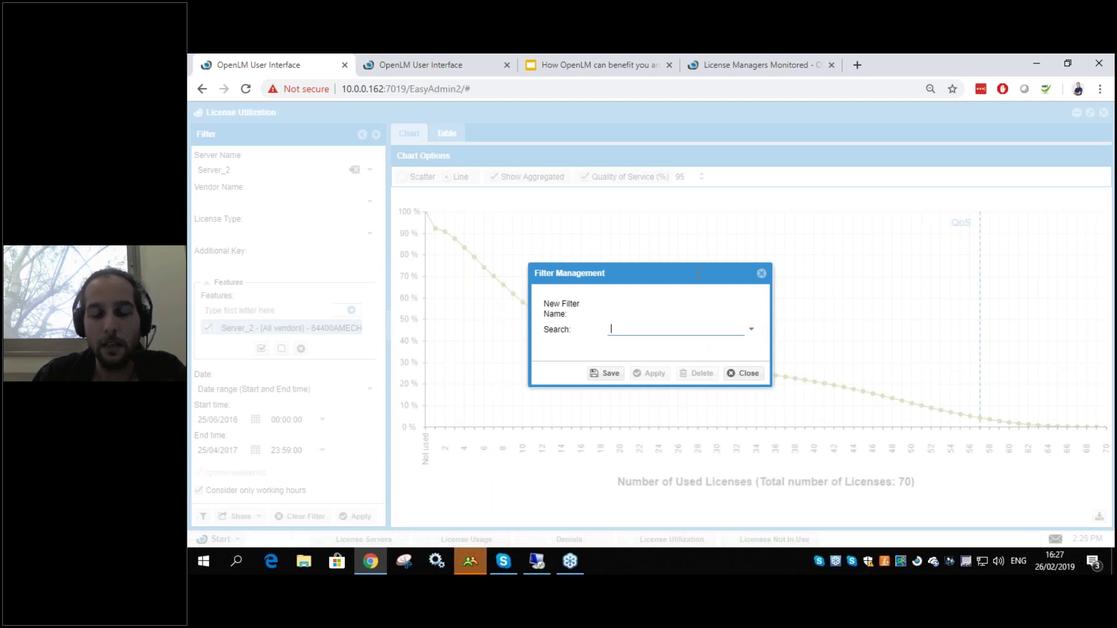
{"action": "left_click", "coordinate": [750, 329]}
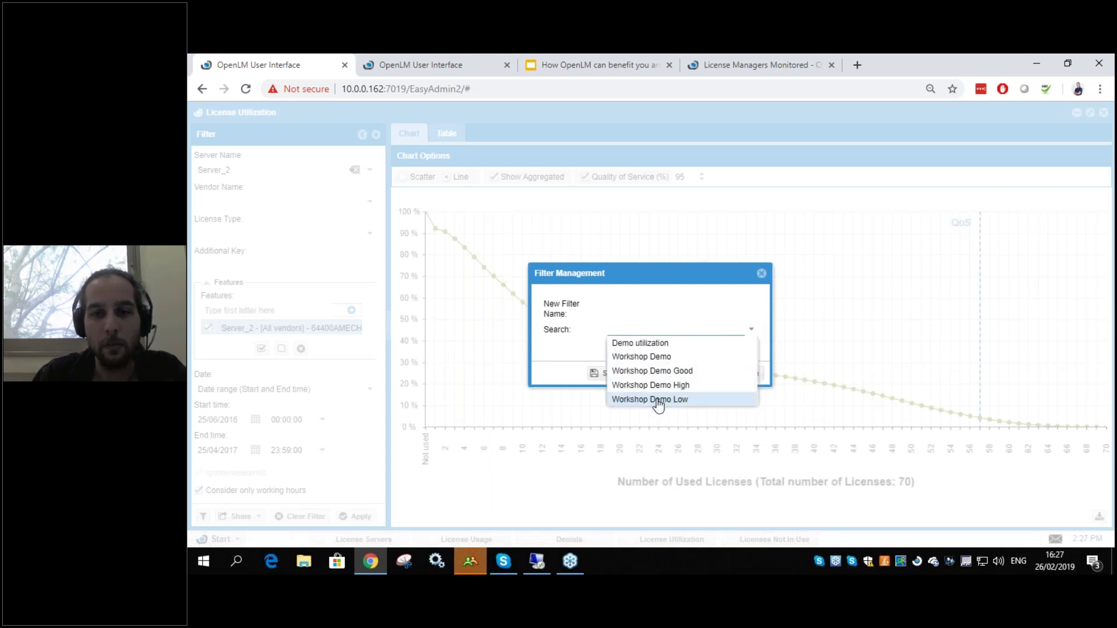
{"action": "left_click", "coordinate": [658, 401]}
{"action": "left_click", "coordinate": [652, 376]}
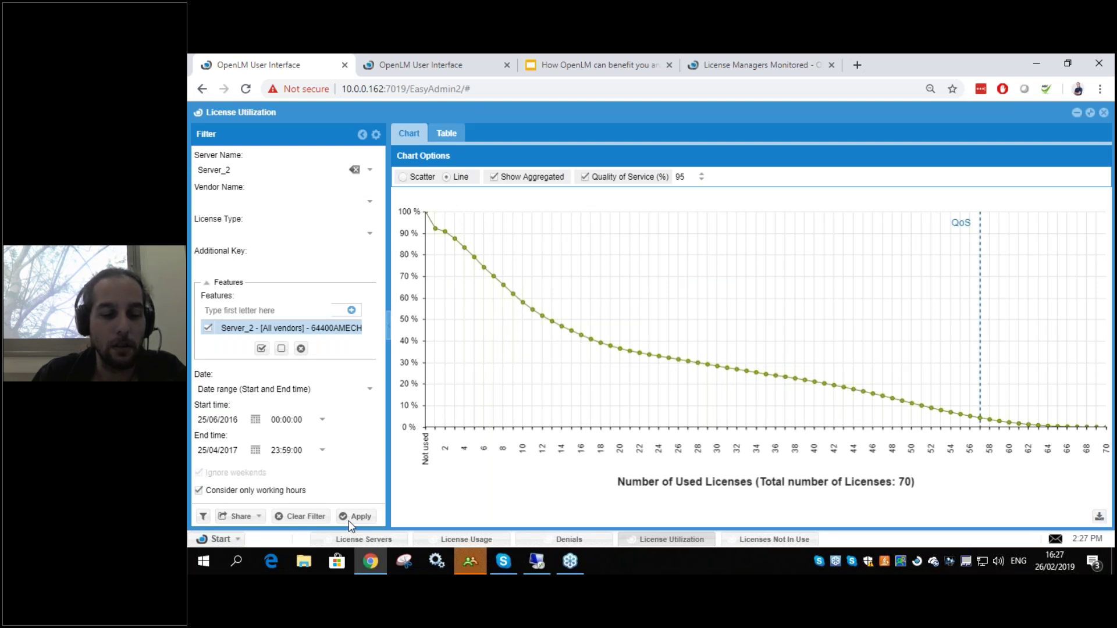
{"action": "left_click", "coordinate": [357, 517]}
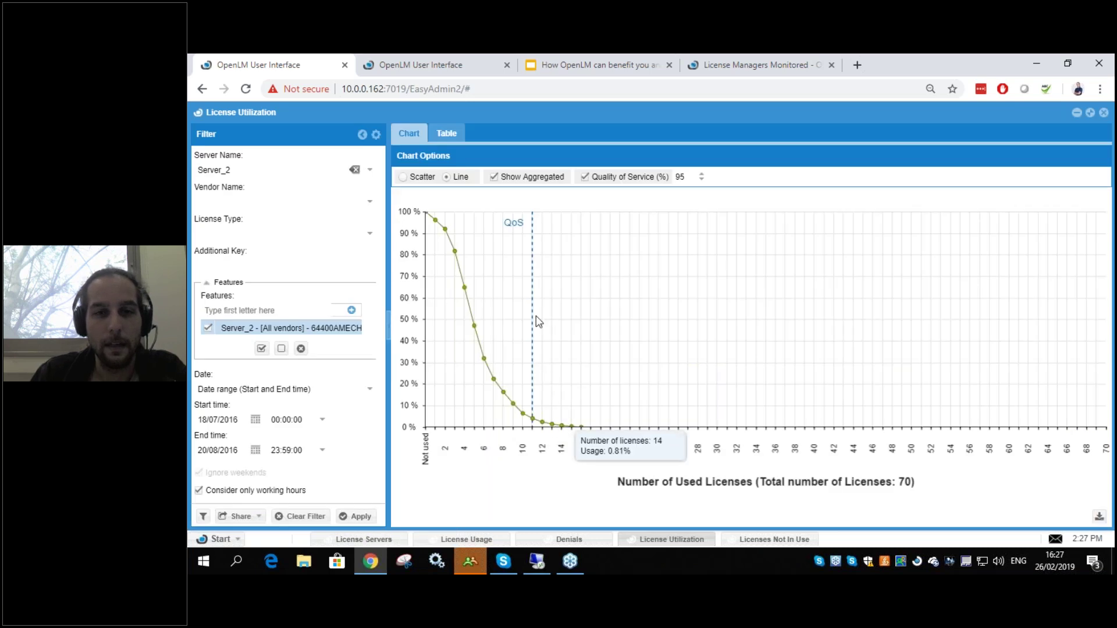
{"action": "mouse_move", "coordinate": [584, 430]}
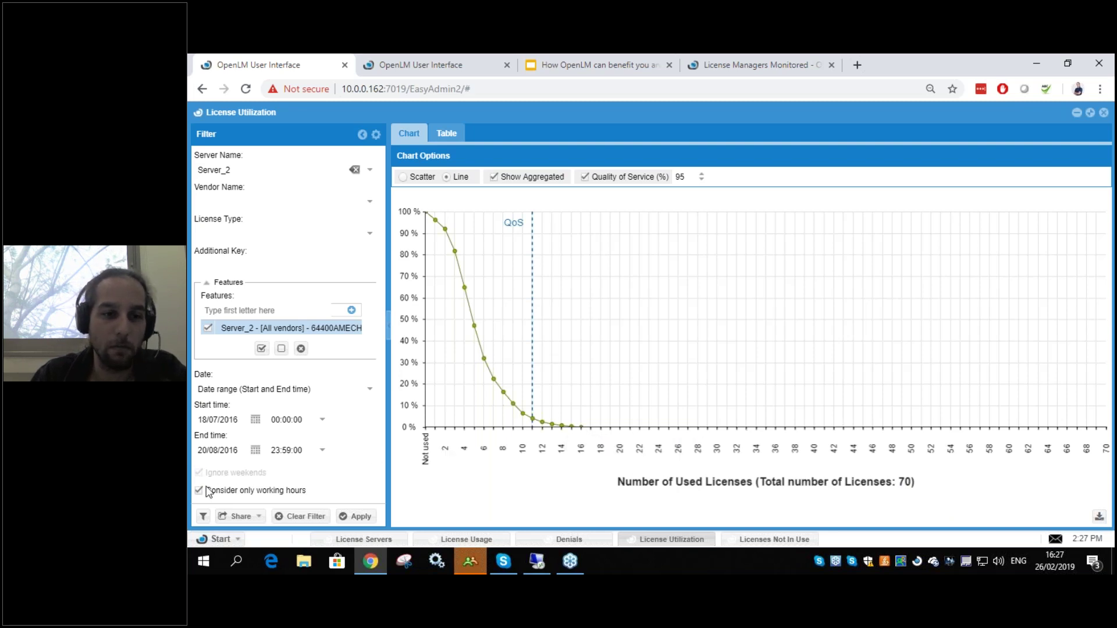
- Toggle the quality of service line off and on, and compare the non-aggregated utilization curve with the aggregated one
{"action": "left_click", "coordinate": [585, 178]}
{"action": "left_click", "coordinate": [584, 178]}
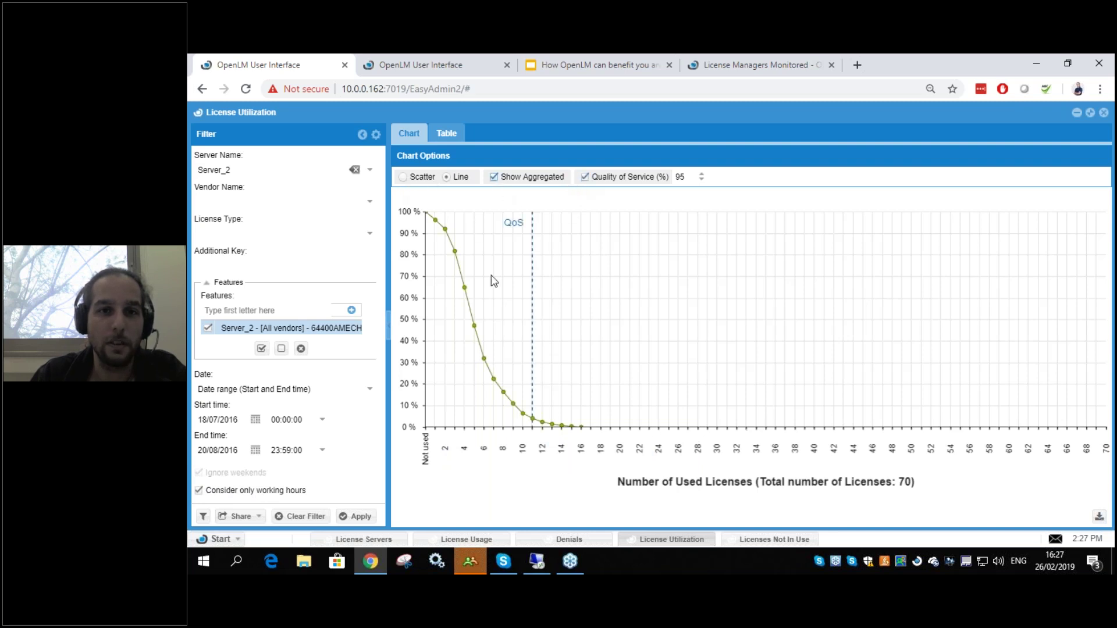
{"action": "left_click", "coordinate": [494, 177]}
{"action": "left_click", "coordinate": [494, 177]}
{"action": "left_click", "coordinate": [494, 177]}
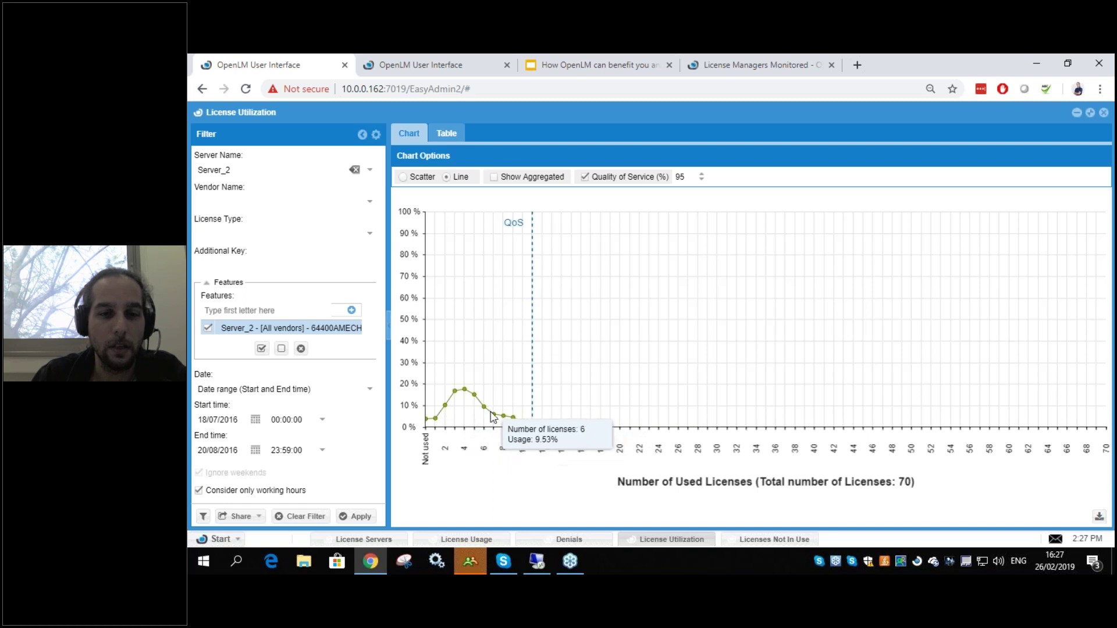
{"action": "mouse_move", "coordinate": [428, 424]}
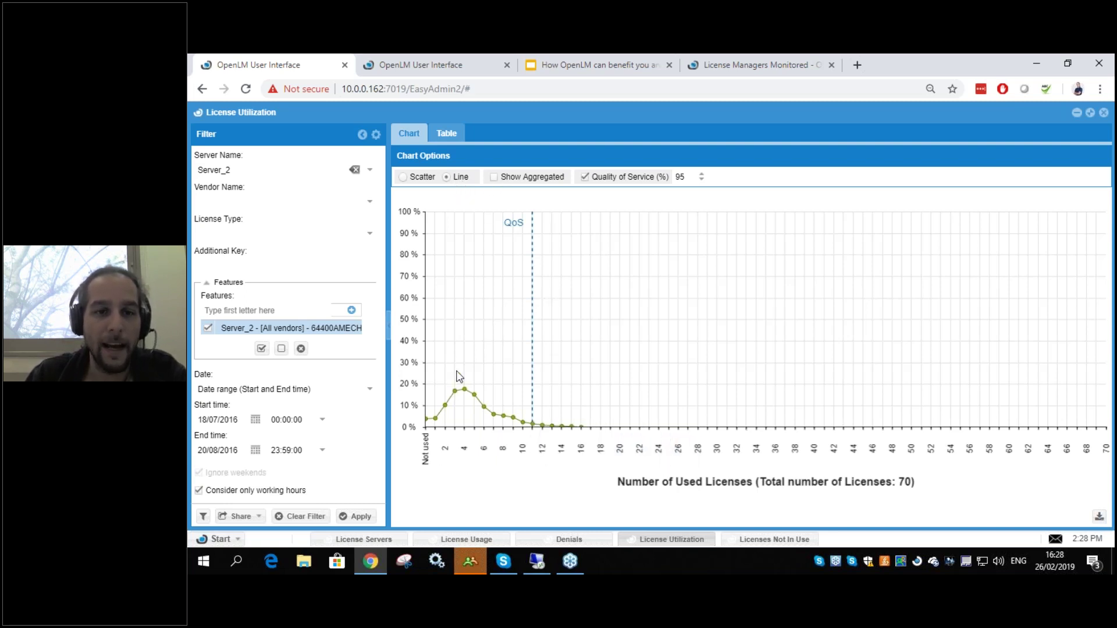
{"action": "left_click", "coordinate": [493, 177]}
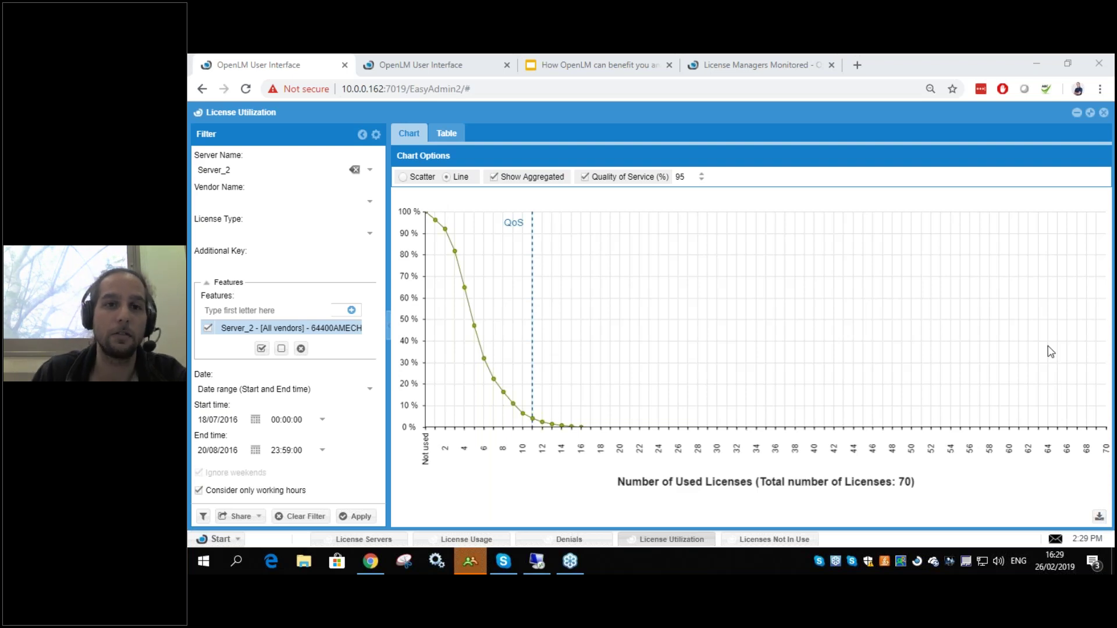
- Show the utilization data as a table, export it to a CSV file and dismiss the export link dialog
{"action": "left_click", "coordinate": [546, 313]}
{"action": "left_click", "coordinate": [445, 133]}
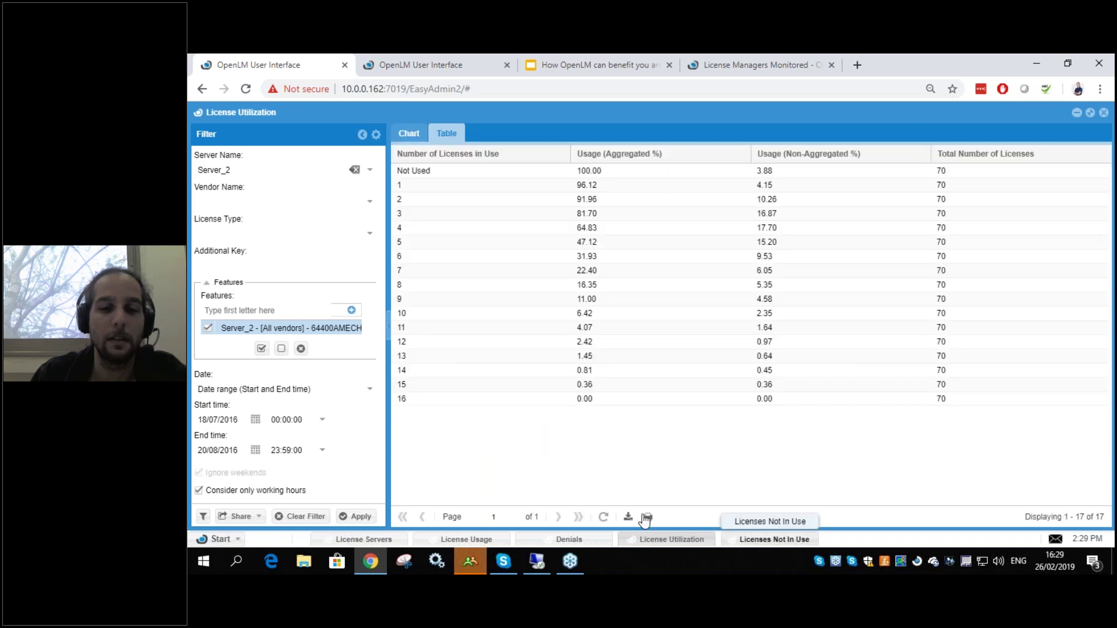
{"action": "left_click", "coordinate": [628, 518]}
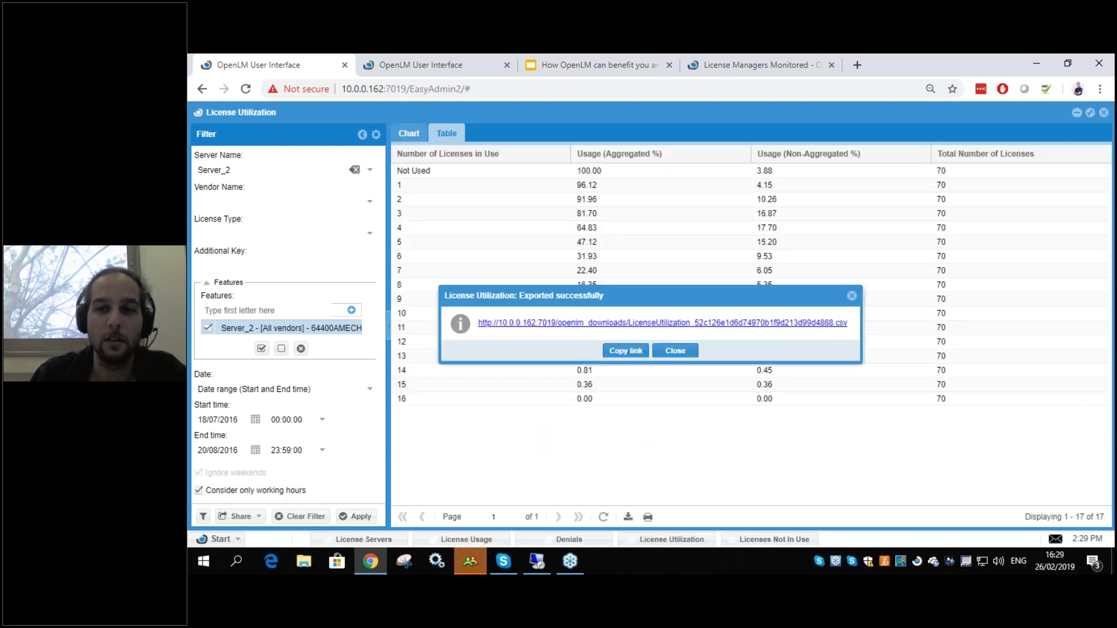
{"action": "left_click_drag", "start_coordinate": [847, 323], "coordinate": [815, 345]}
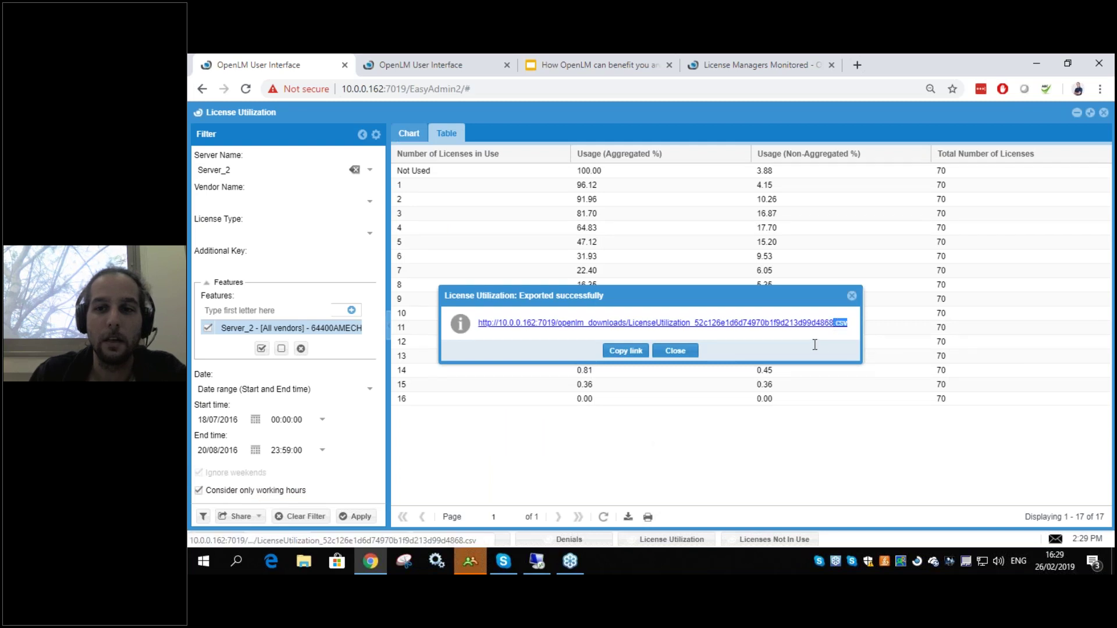
{"action": "left_click", "coordinate": [815, 344]}
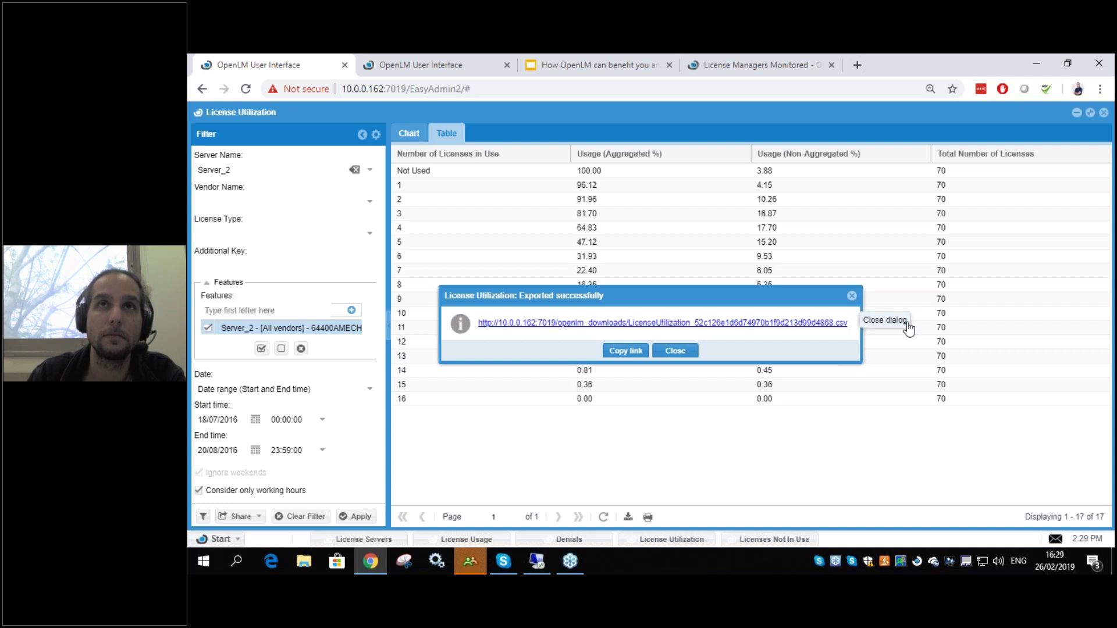
{"action": "left_click", "coordinate": [852, 295]}
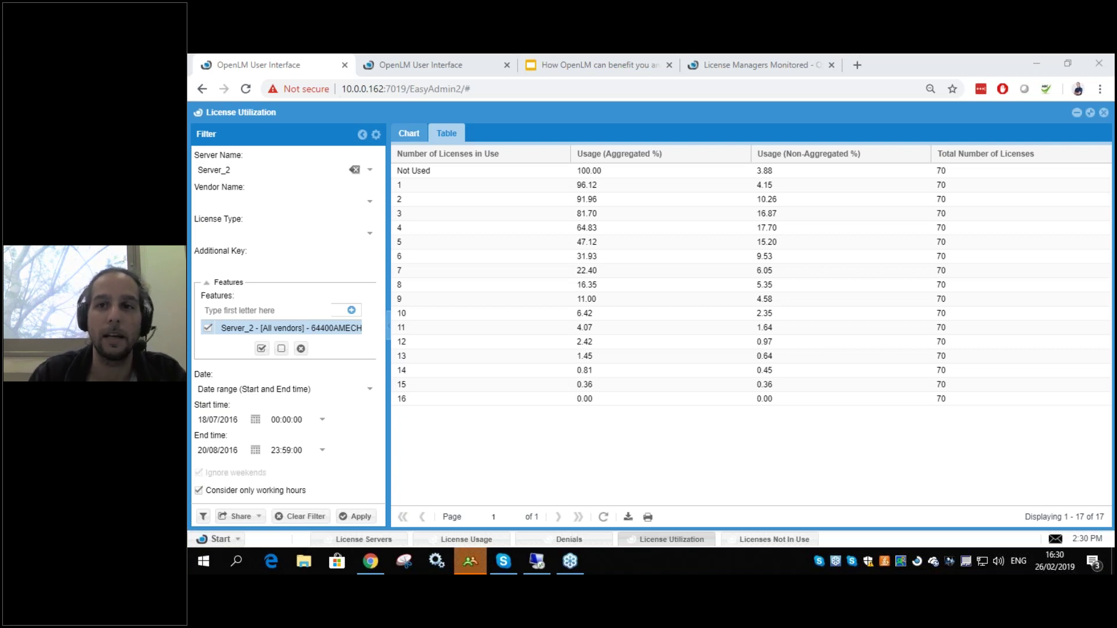
- Load openlm.com in a new browser tab, bring up its online support chat form and close the form again
{"action": "left_click", "coordinate": [857, 65]}
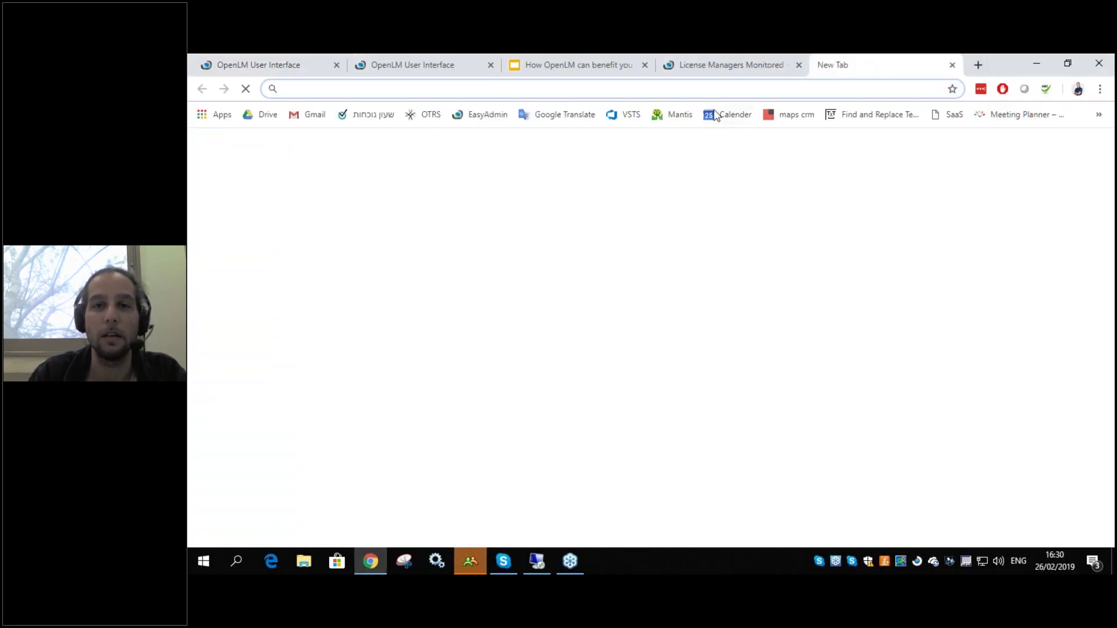
{"action": "type", "text": "openlm.com"}
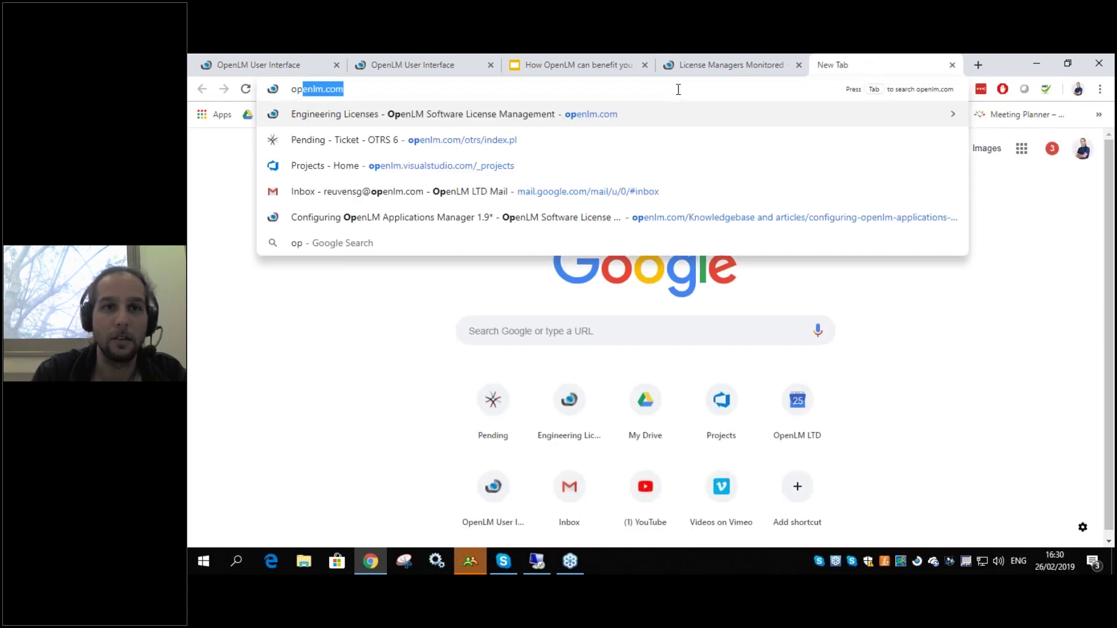
{"action": "key", "text": "Return"}
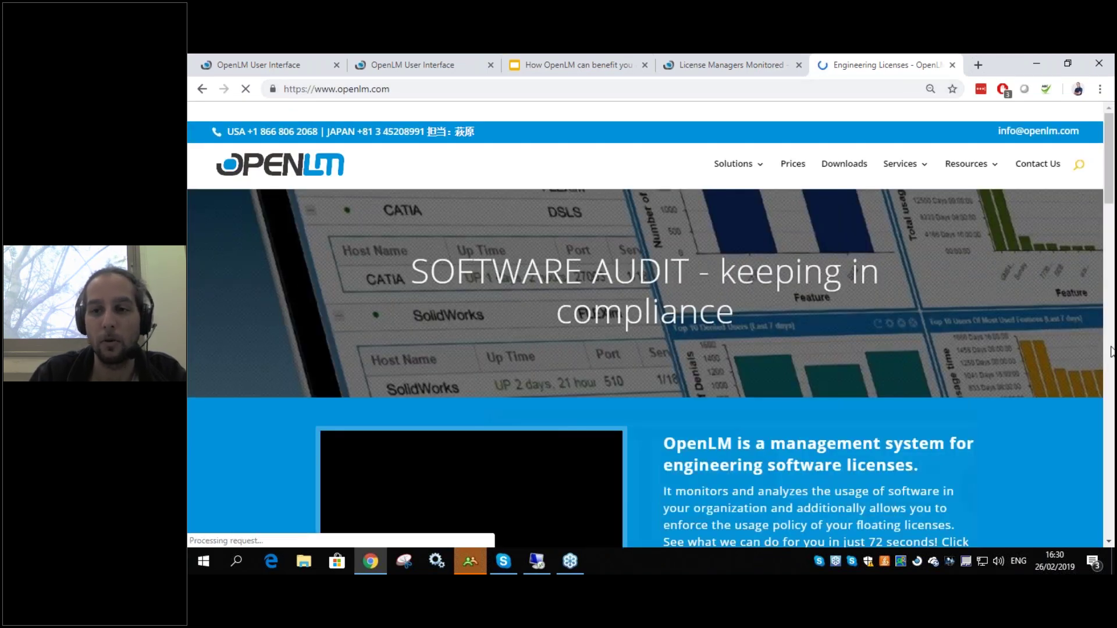
{"action": "left_click_drag", "start_coordinate": [1111, 352], "coordinate": [1107, 127]}
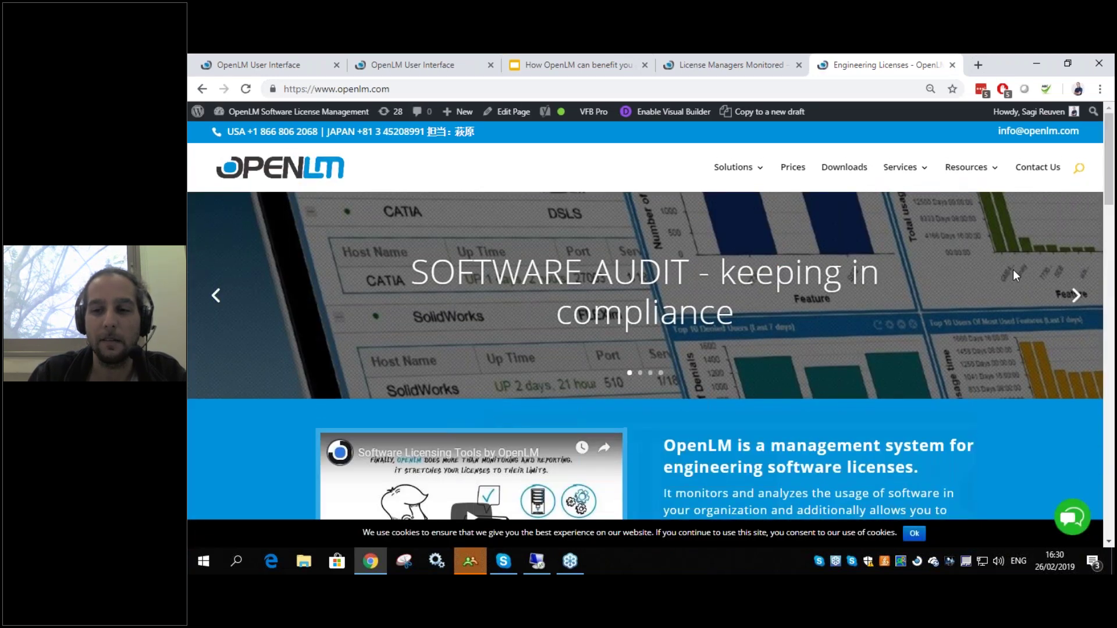
{"action": "left_click", "coordinate": [1077, 526]}
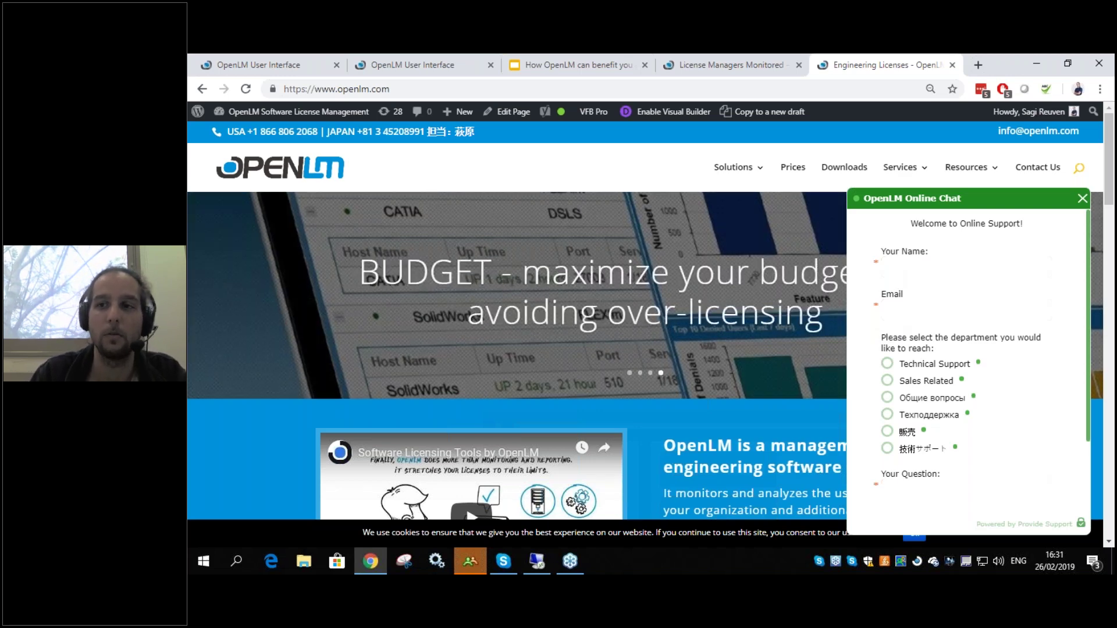
{"action": "left_click", "coordinate": [1082, 198]}
- Go to the site's Contact Us page and look through the regional offices and distributors
{"action": "left_click", "coordinate": [1021, 172]}
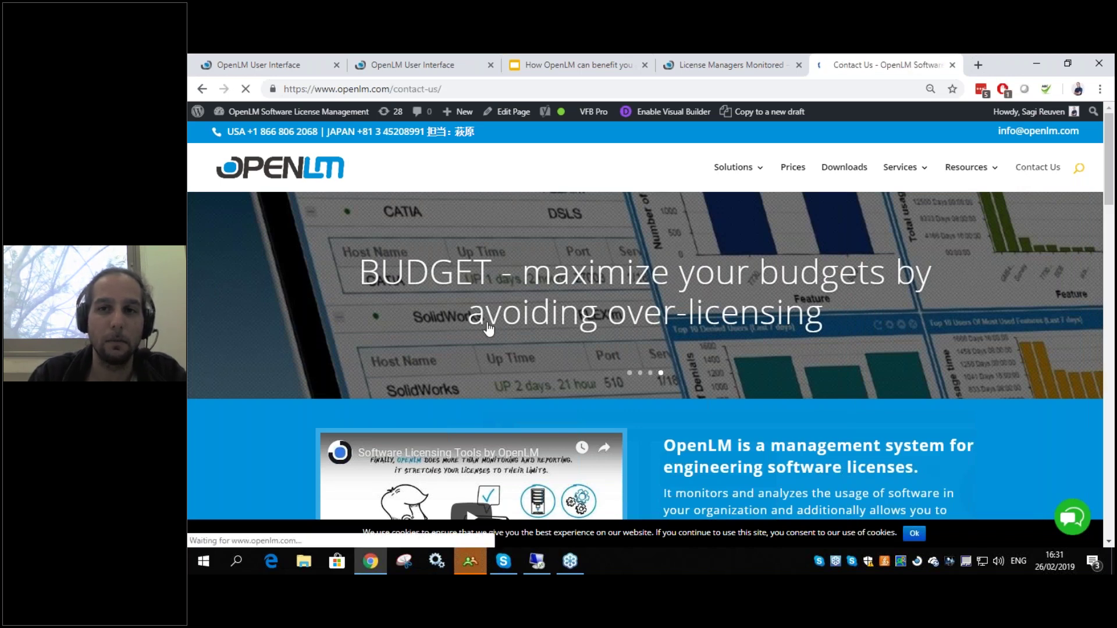
{"action": "scroll", "coordinate": [505, 320], "scroll_direction": "down", "scroll_amount": 8}
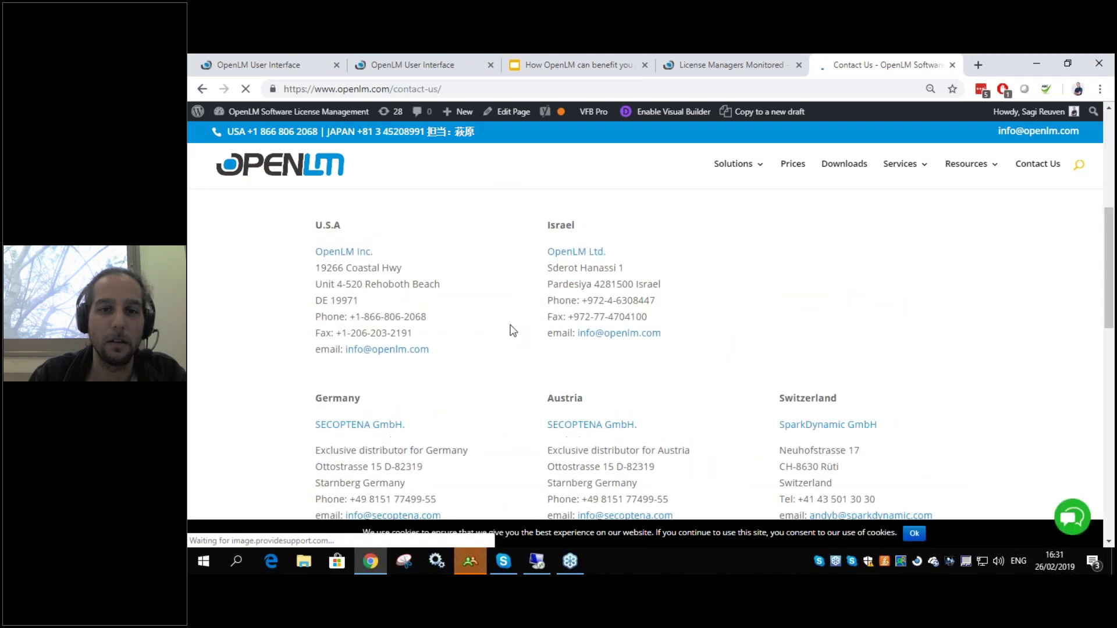
{"action": "scroll", "coordinate": [512, 324], "scroll_direction": "down", "scroll_amount": 1}
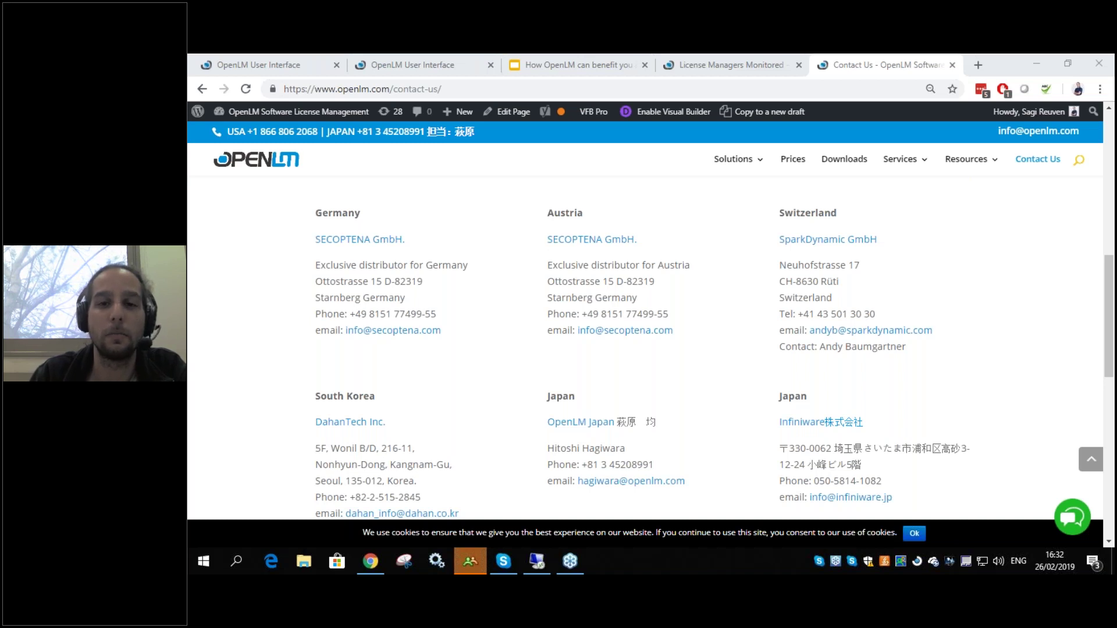
- Search the OpenLM site for sccm and read through the article Install OpenLM Agent – SCCM – HT817
{"action": "left_click", "coordinate": [1083, 166]}
{"action": "type", "text": "sccm"}
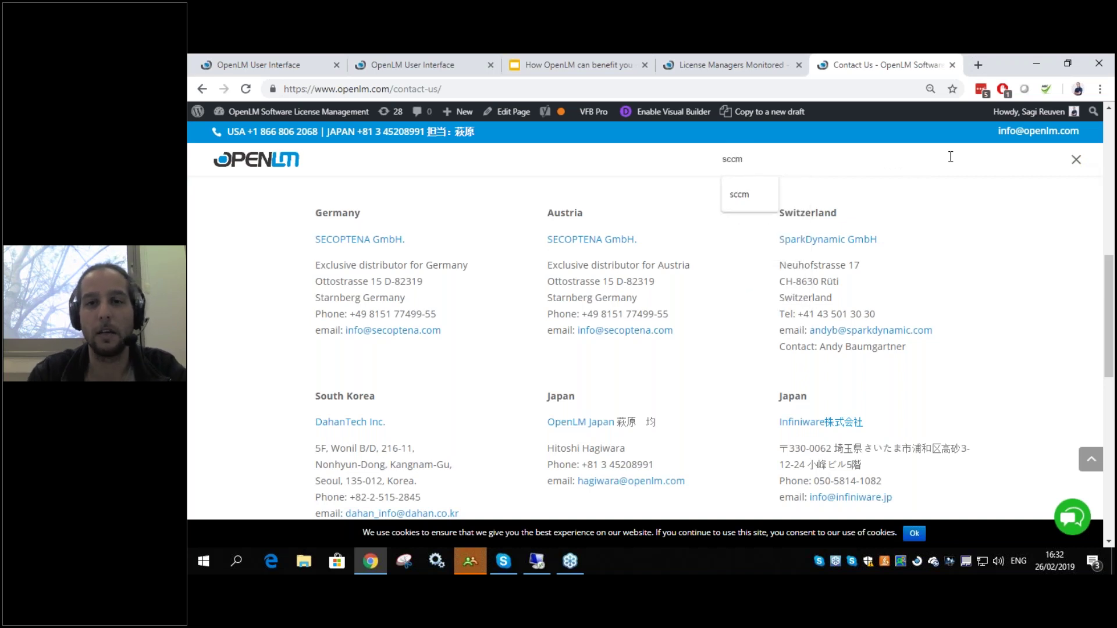
{"action": "key", "text": "Return"}
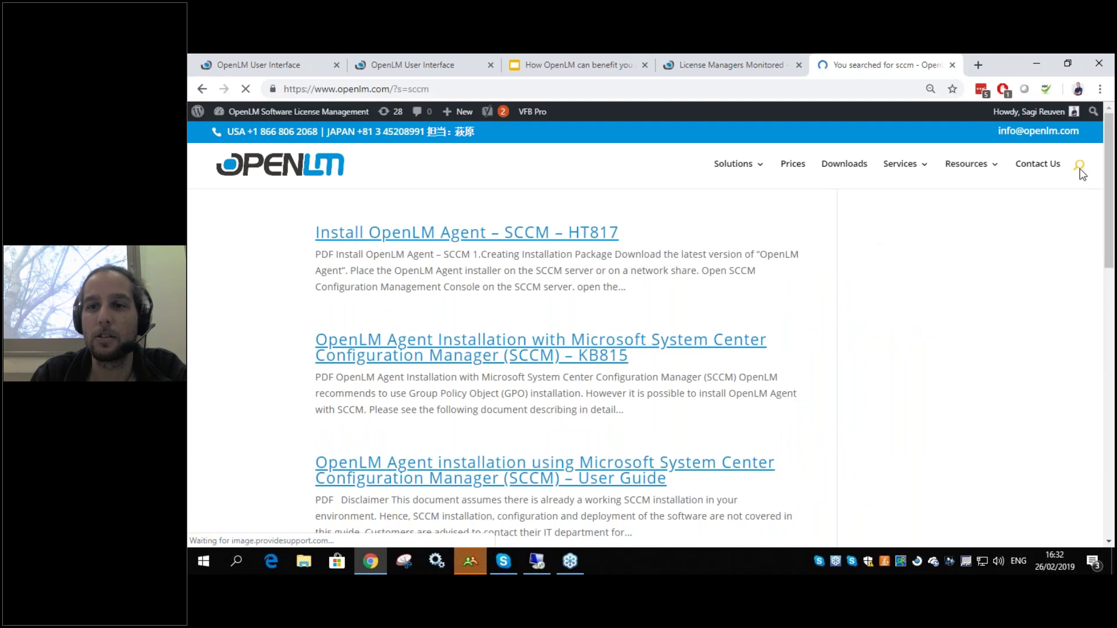
{"action": "left_click", "coordinate": [376, 238]}
{"action": "scroll", "coordinate": [433, 279], "scroll_direction": "down", "scroll_amount": 9}
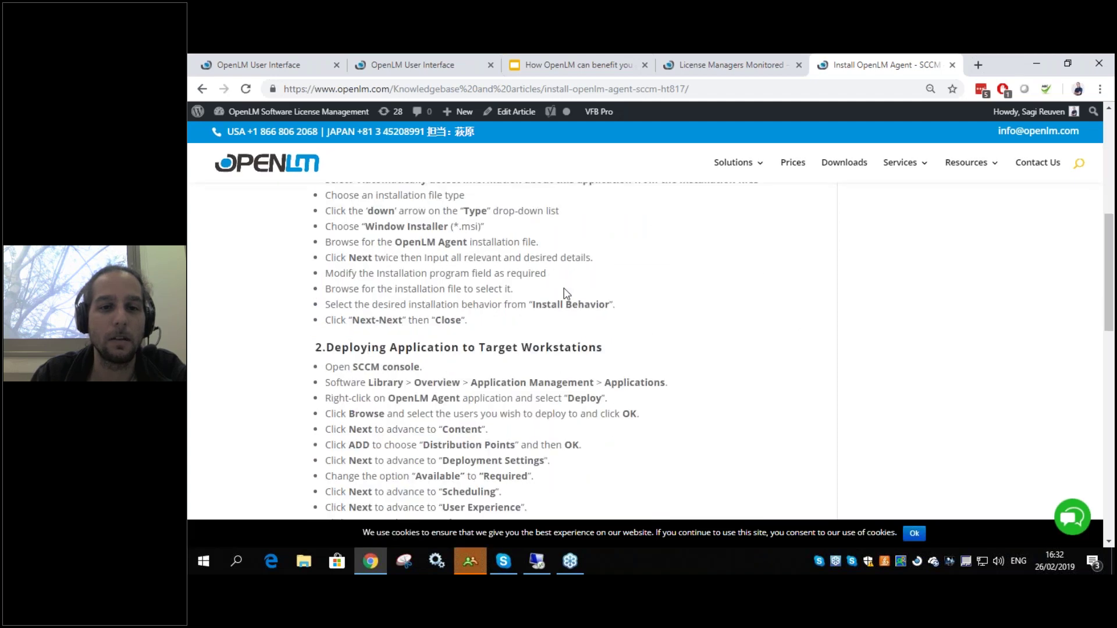
{"action": "scroll", "coordinate": [501, 322], "scroll_direction": "down", "scroll_amount": 10}
{"action": "scroll", "coordinate": [497, 319], "scroll_direction": "up", "scroll_amount": 4}
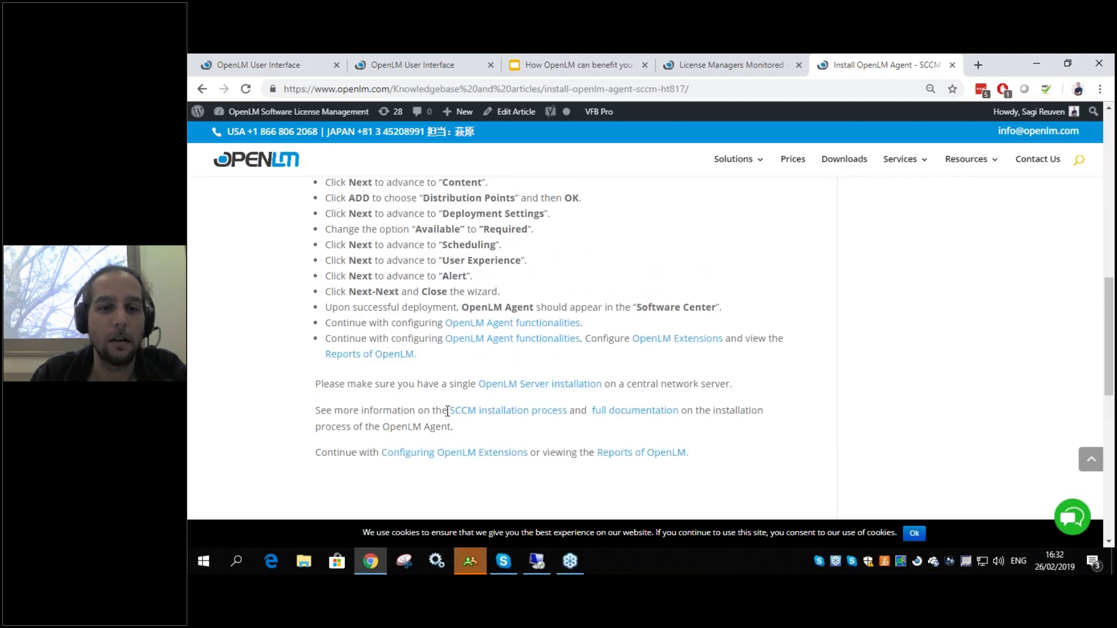
- Follow the article's SCCM installation process link and review the illustrated OpenLM Agent installation instructions
{"action": "left_click", "coordinate": [479, 412]}
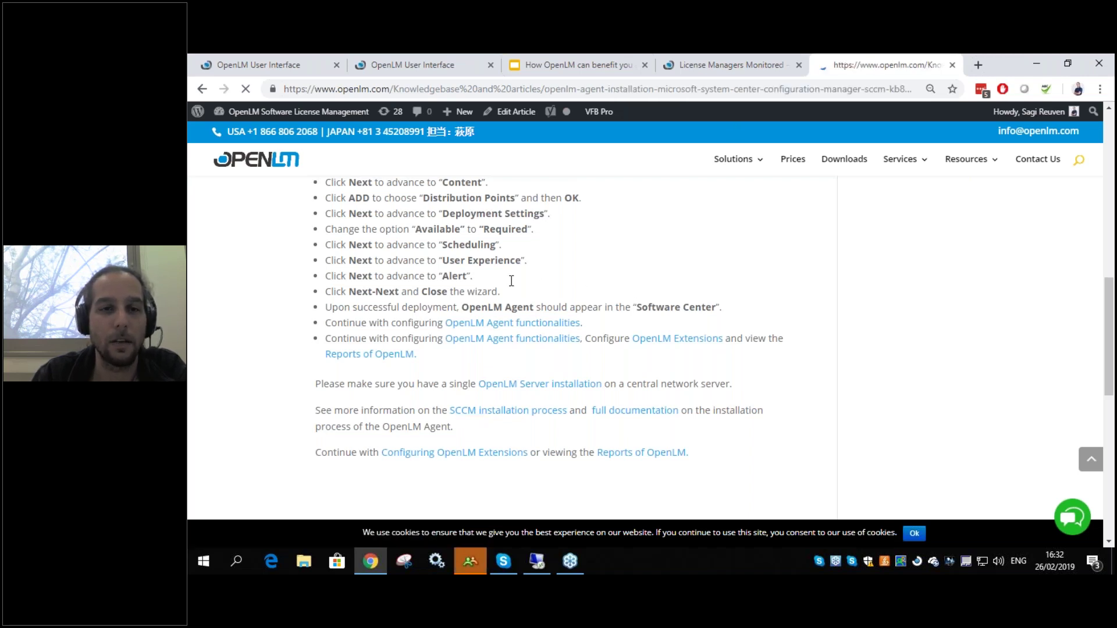
{"action": "scroll", "coordinate": [593, 326], "scroll_direction": "down", "scroll_amount": 20}
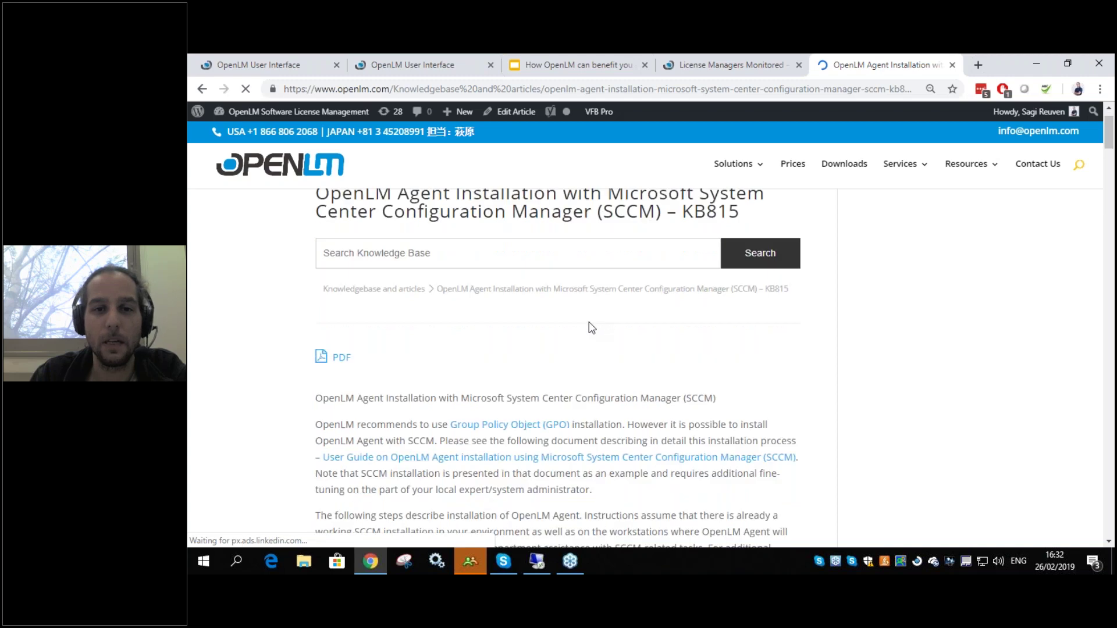
{"action": "scroll", "coordinate": [559, 349], "scroll_direction": "down", "scroll_amount": 5}
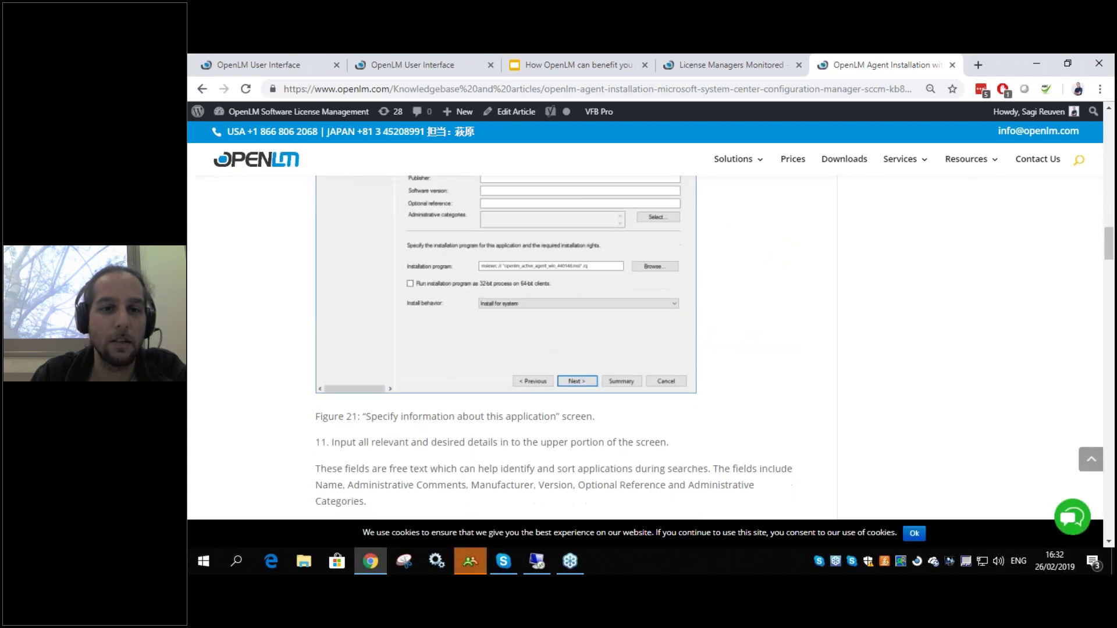
{"action": "scroll", "coordinate": [559, 349], "scroll_direction": "down", "scroll_amount": 3}
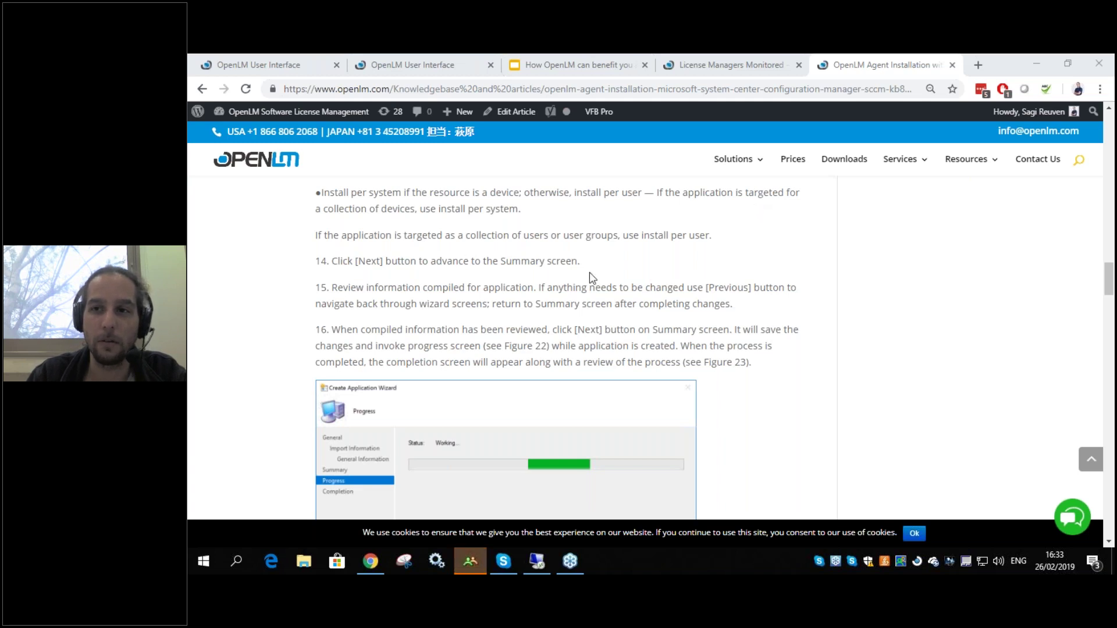
{"action": "scroll", "coordinate": [1018, 233], "scroll_direction": "up", "scroll_amount": 5}
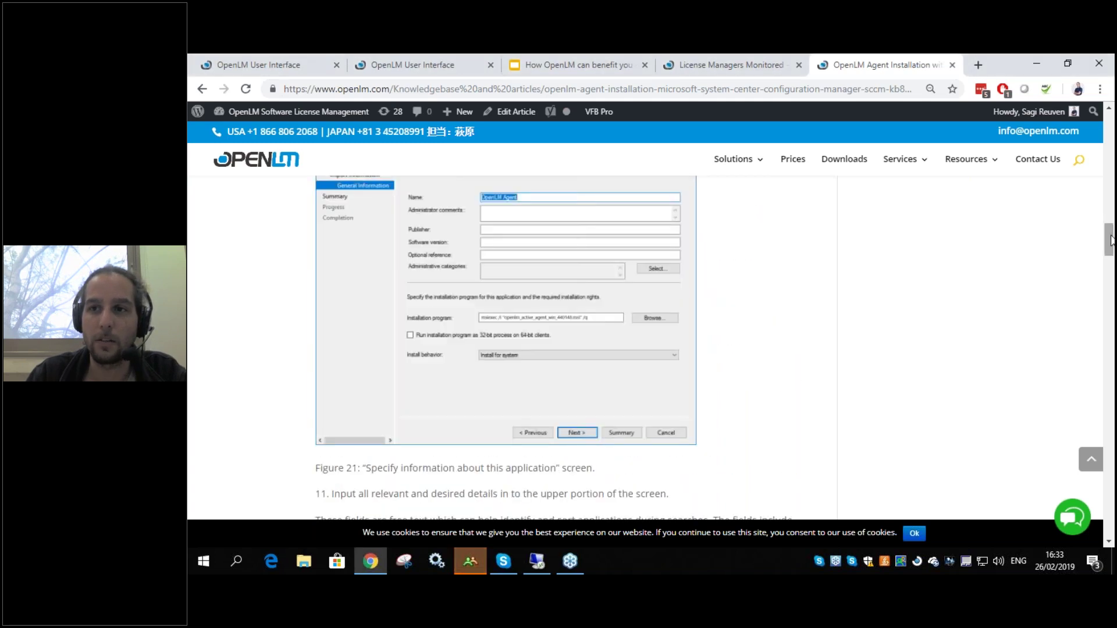
- Load YouTube in a new browser tab, search for "openlm end user" and look through the results for Empower Your End User webinars
{"action": "left_click", "coordinate": [978, 65]}
{"action": "type", "text": "you"}
{"action": "key", "text": "Return"}
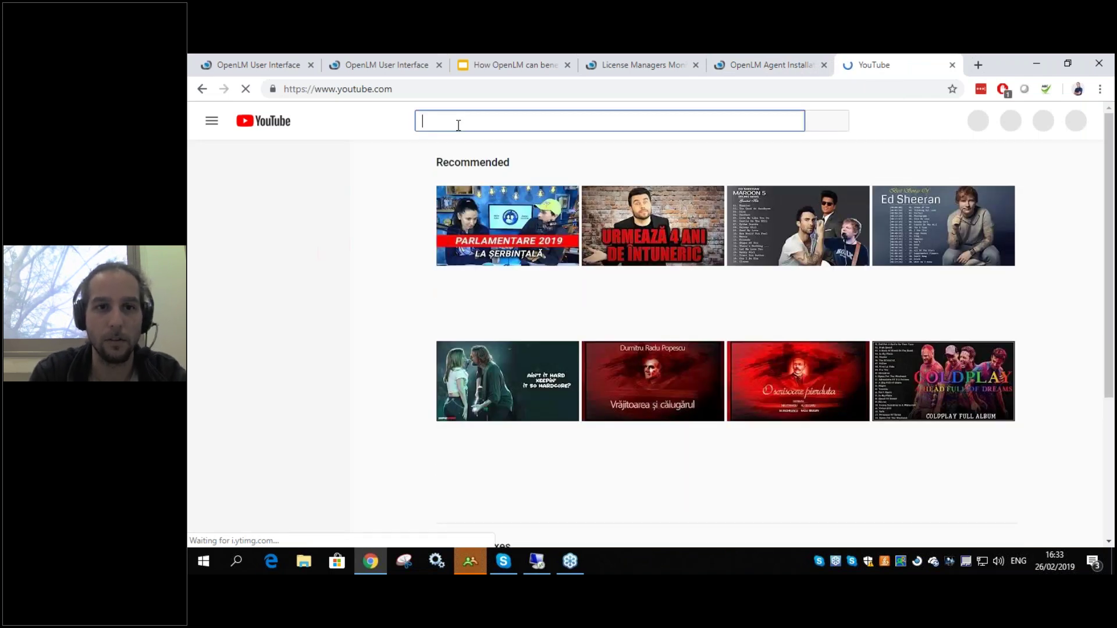
{"action": "type", "text": "openlm end user"}
{"action": "key", "text": "Return"}
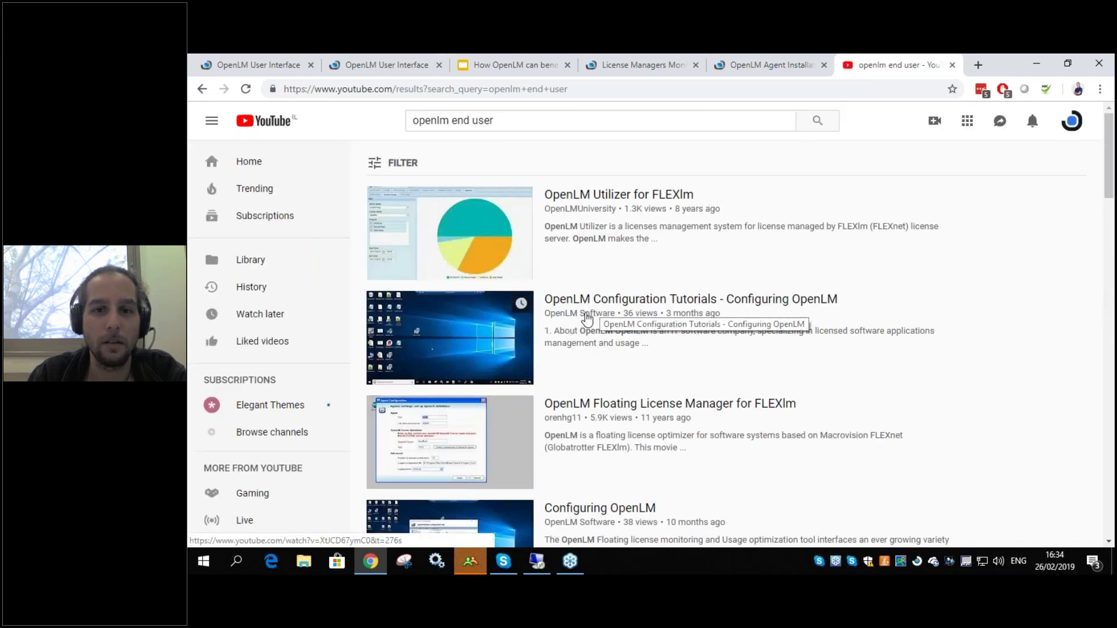
{"action": "scroll", "coordinate": [585, 317], "scroll_direction": "down", "scroll_amount": 3}
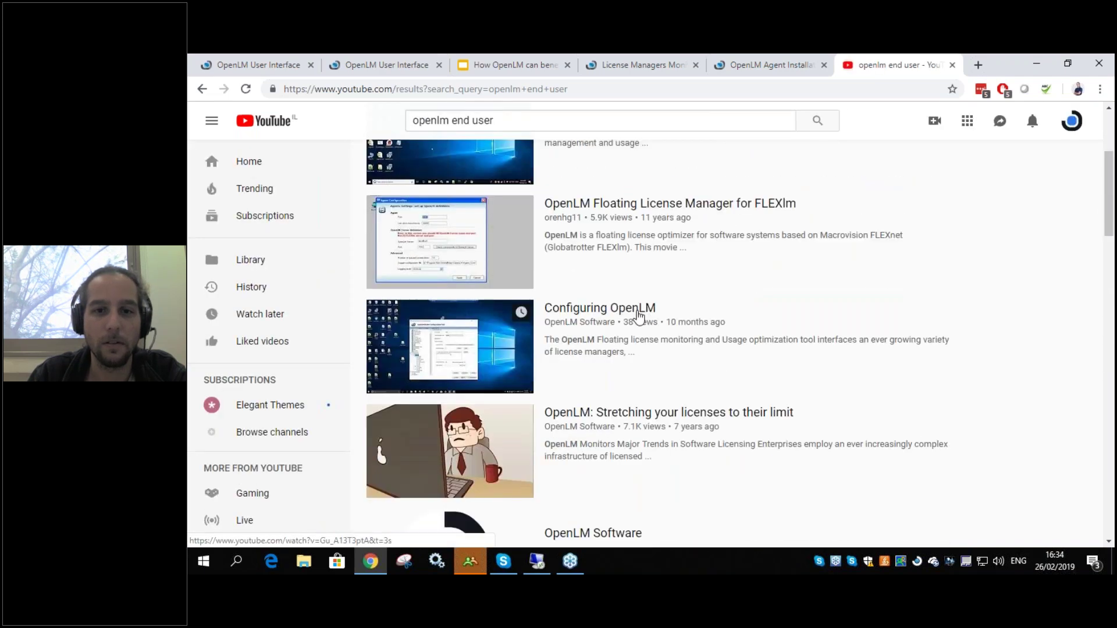
{"action": "scroll", "coordinate": [778, 332], "scroll_direction": "down", "scroll_amount": 10}
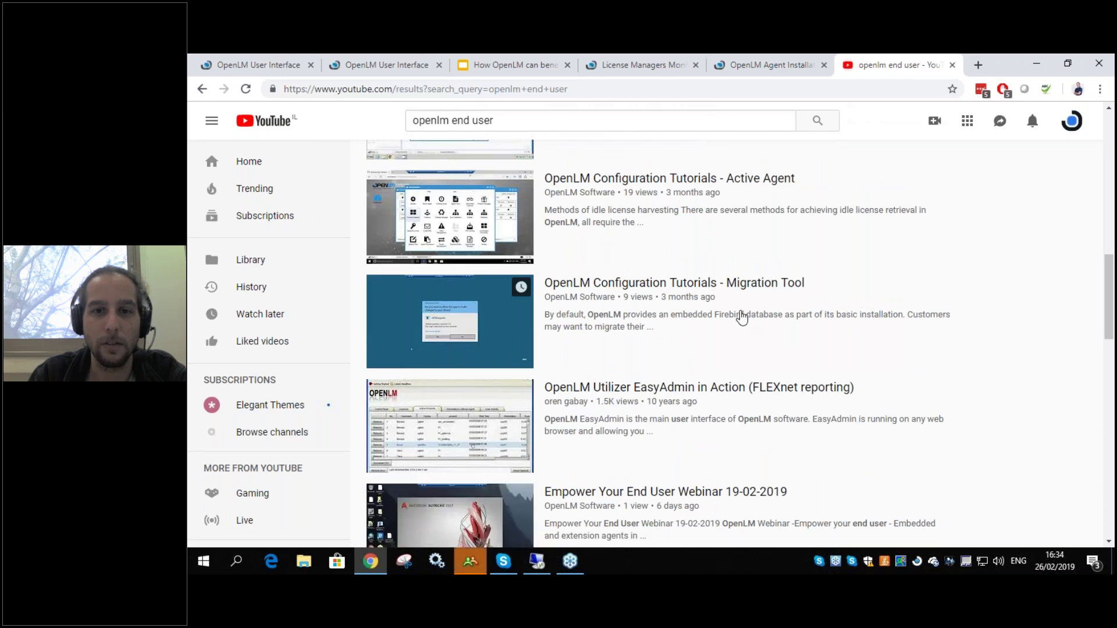
{"action": "scroll", "coordinate": [741, 317], "scroll_direction": "down", "scroll_amount": 7}
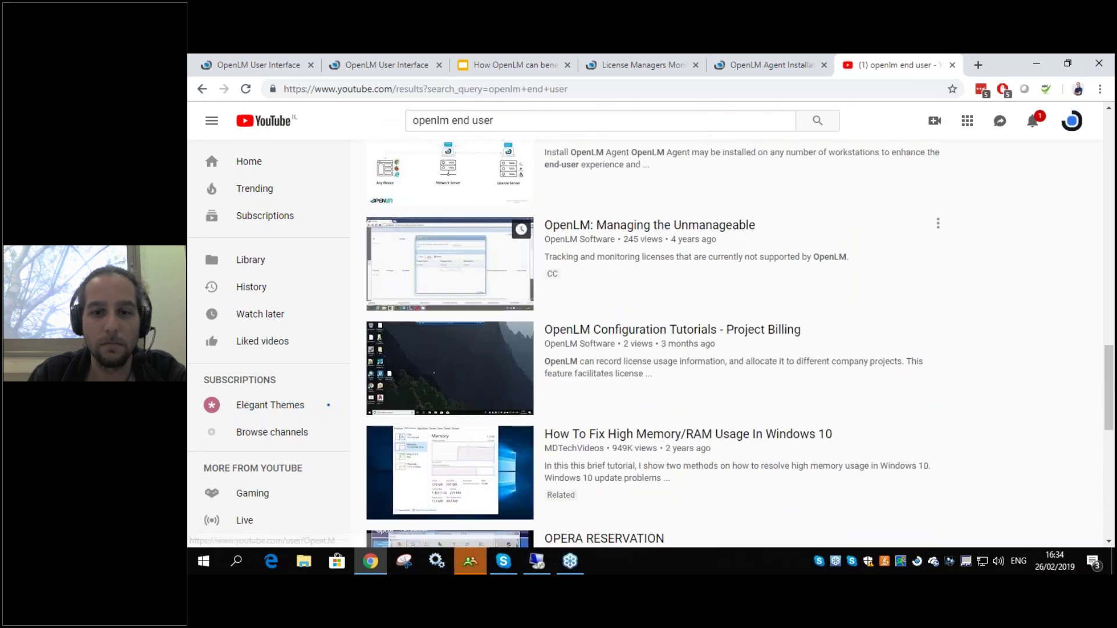
{"action": "scroll", "coordinate": [708, 417], "scroll_direction": "down", "scroll_amount": 8}
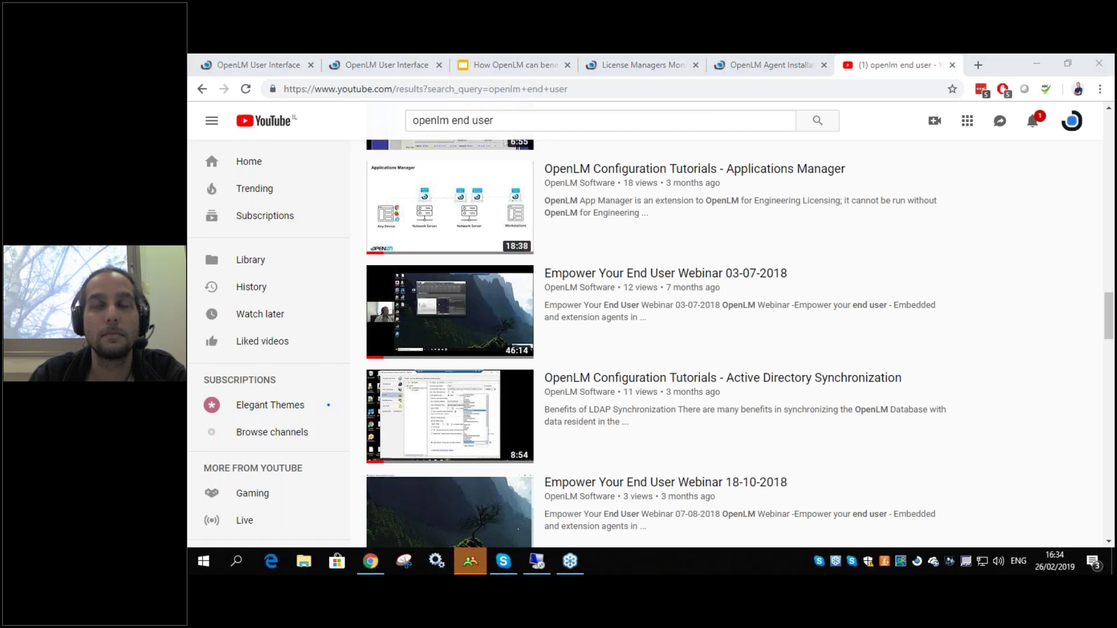
{"action": "mouse_move", "coordinate": [893, 281]}
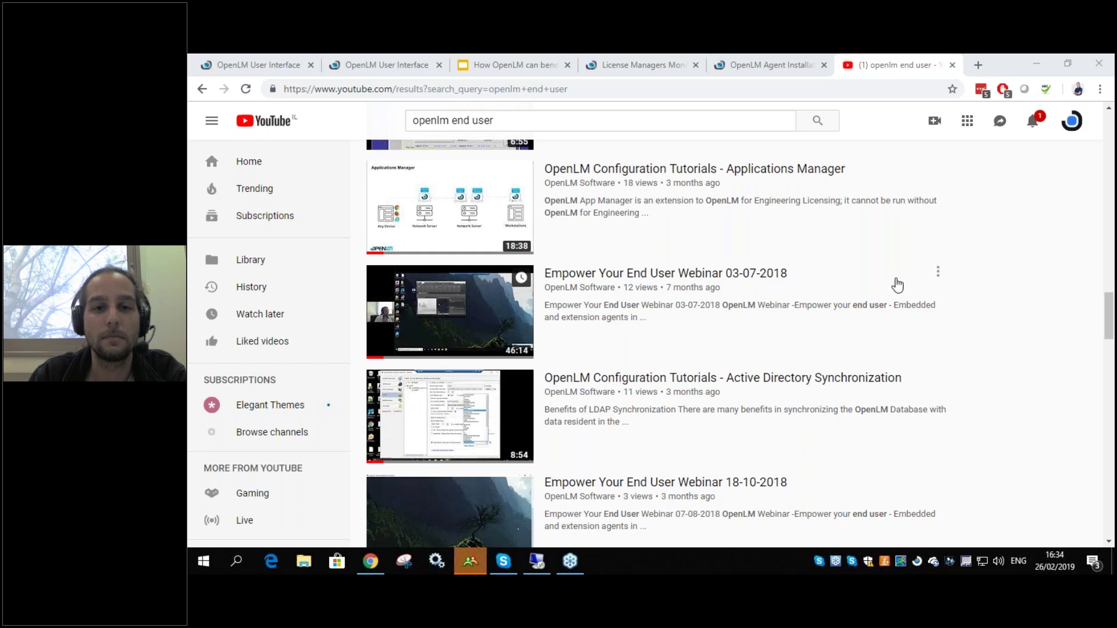